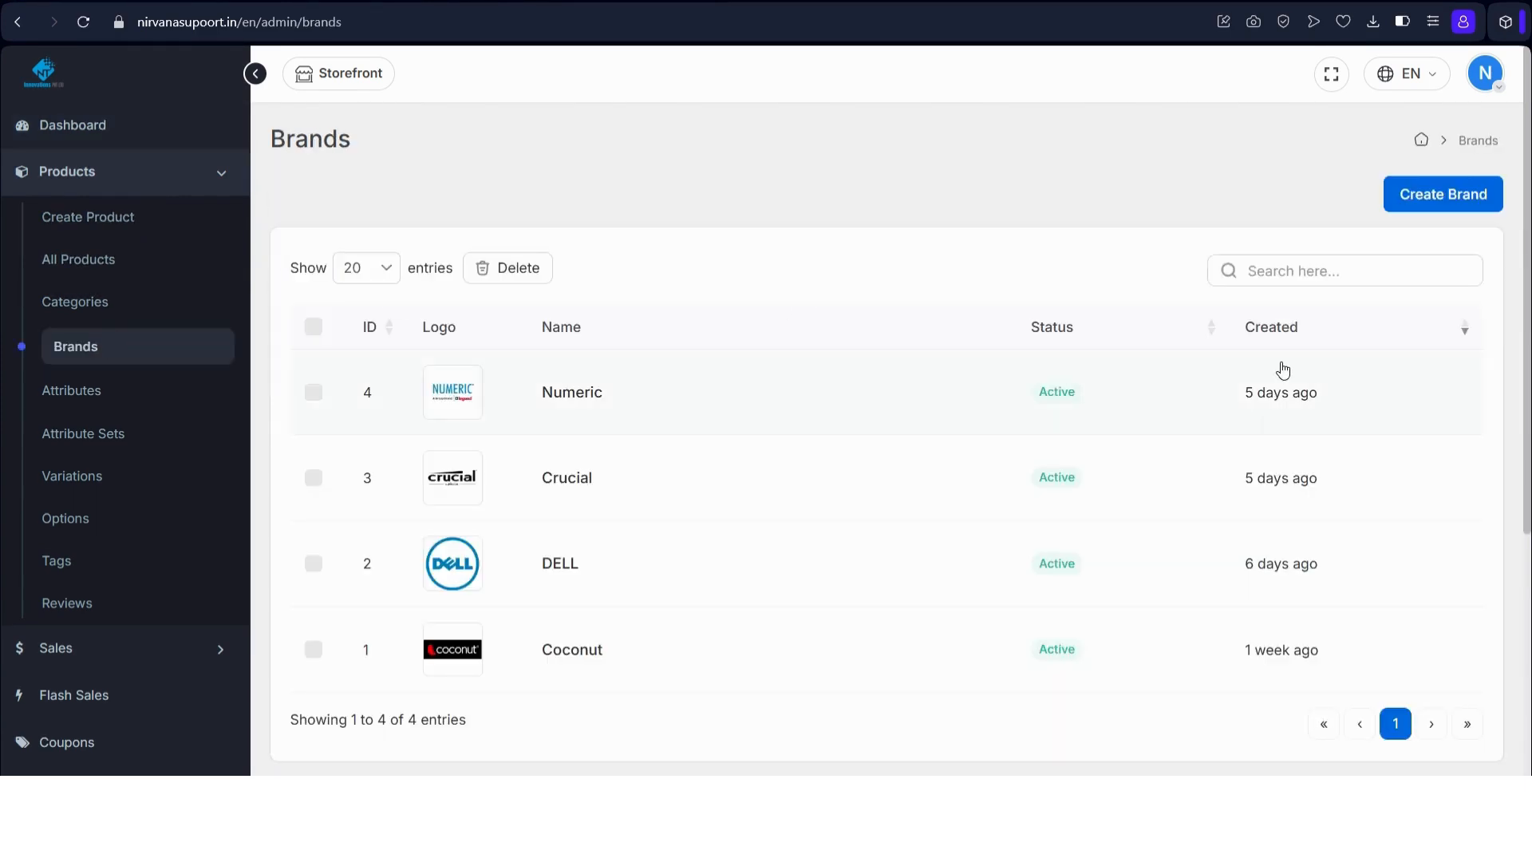
Start a new brand named Test Brand and enable it.
{"action": "left_click", "coordinate": [1415, 207]}
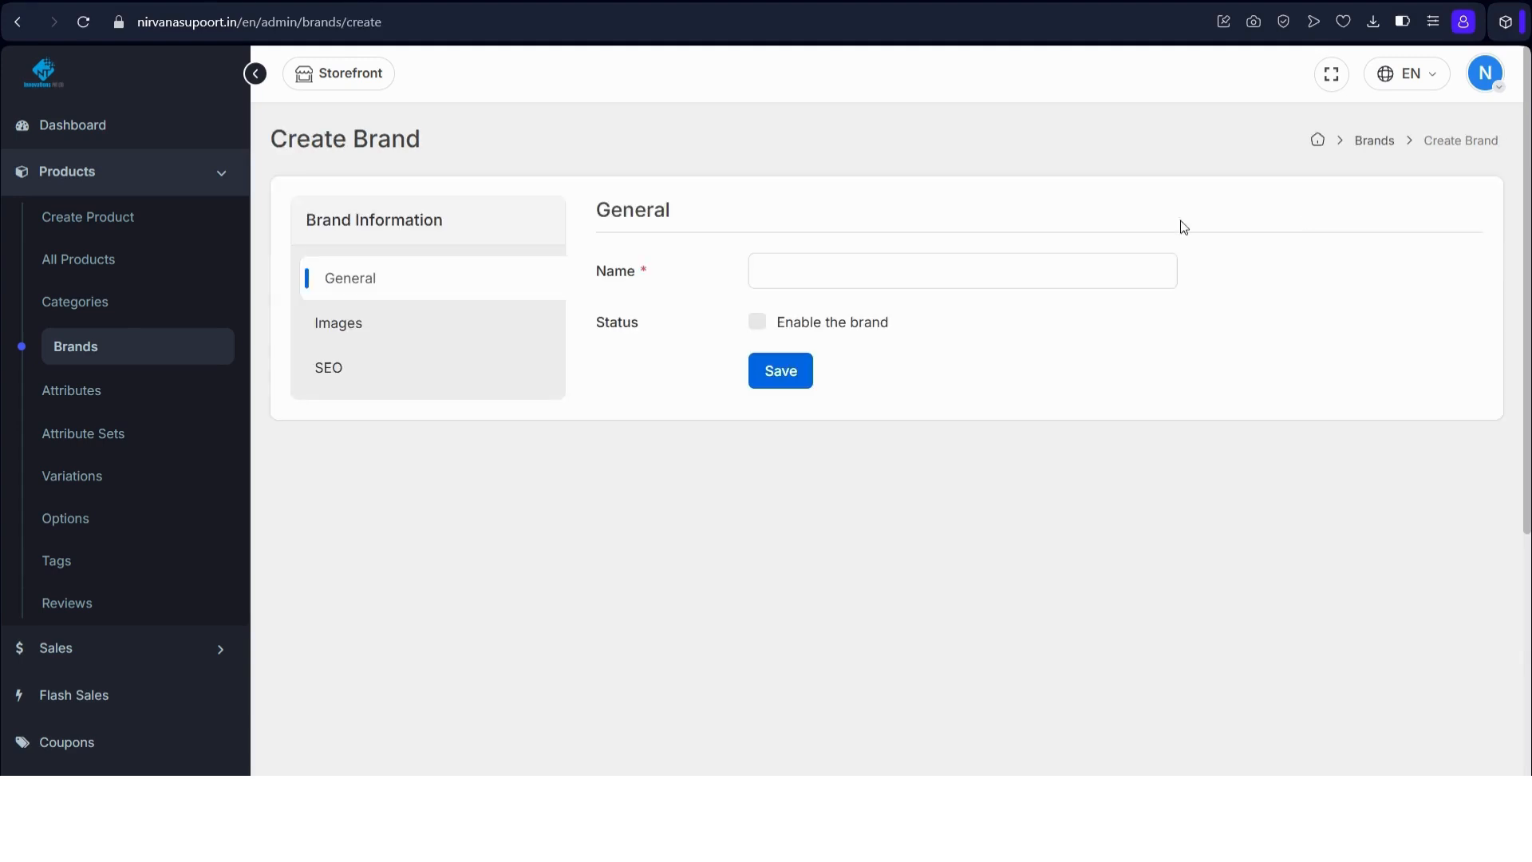
{"action": "left_click", "coordinate": [901, 283]}
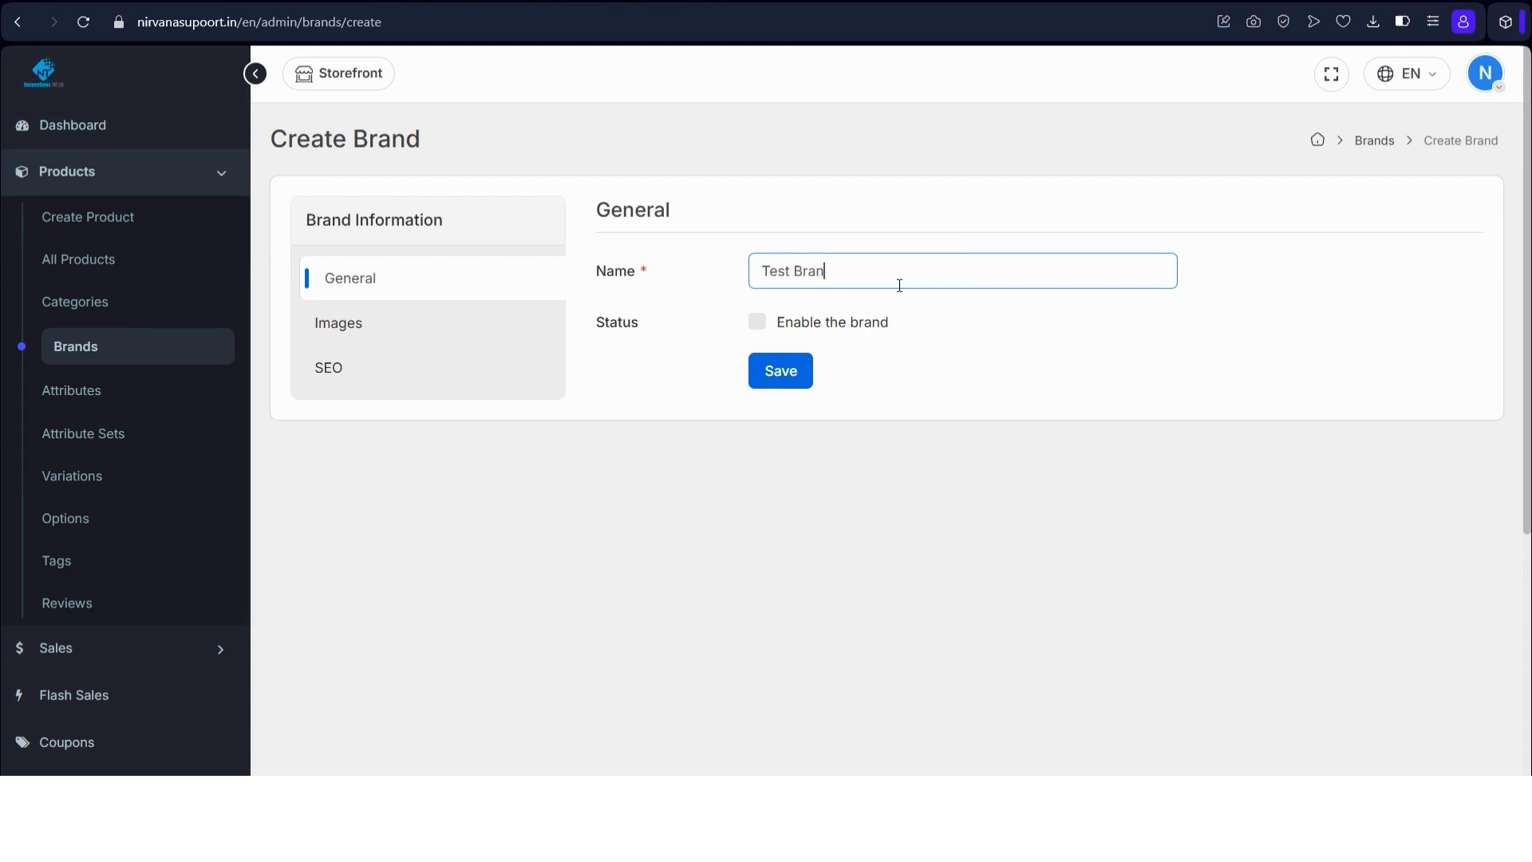
{"action": "left_click", "coordinate": [811, 328]}
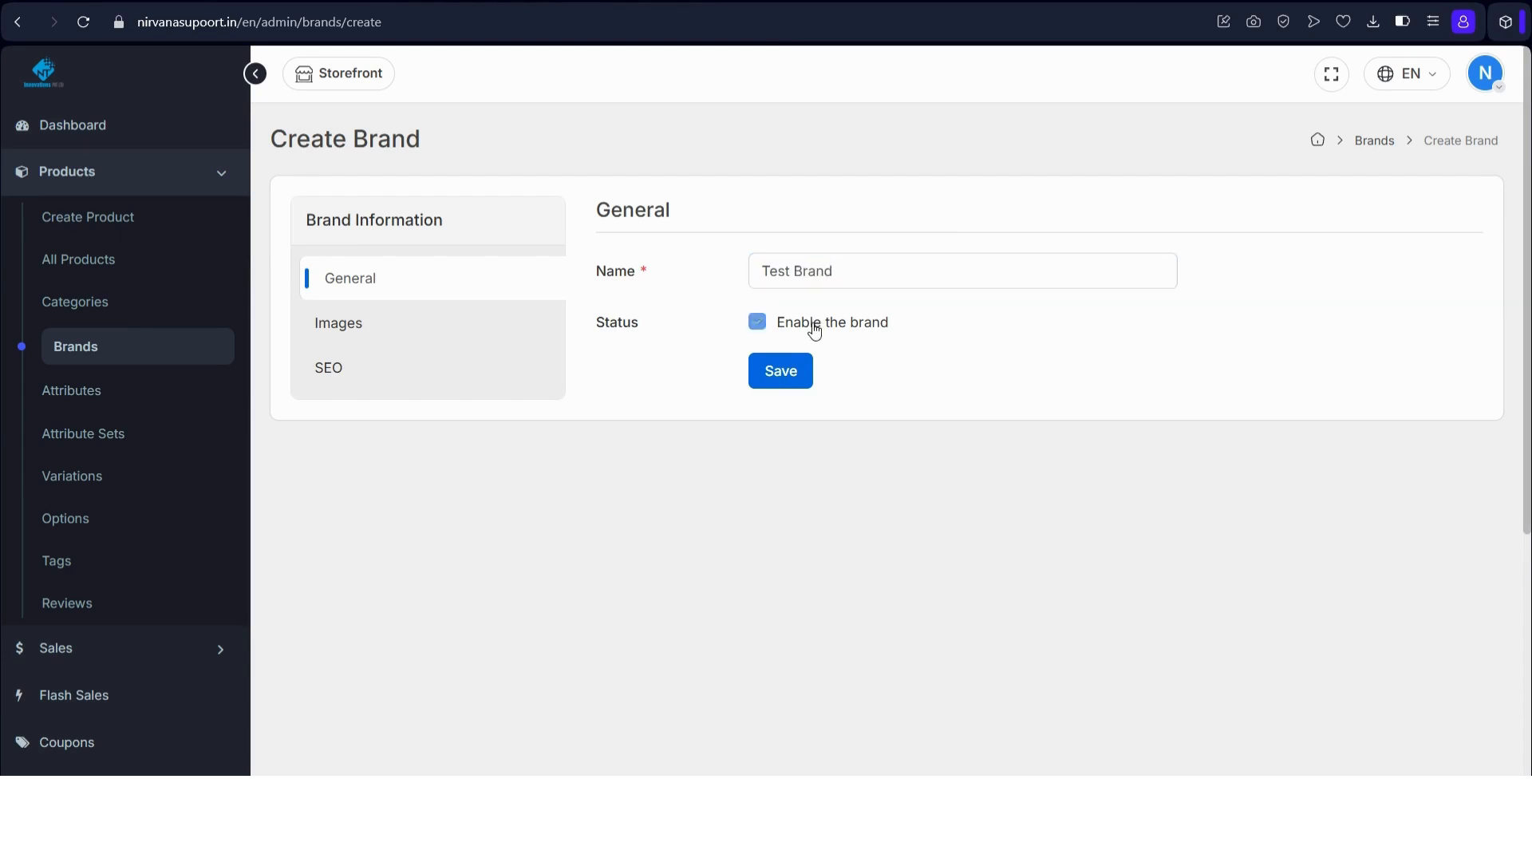
Search the file manager for "log", insert Logo.png as the brand's logo, and save the brand.
{"action": "left_click", "coordinate": [330, 318]}
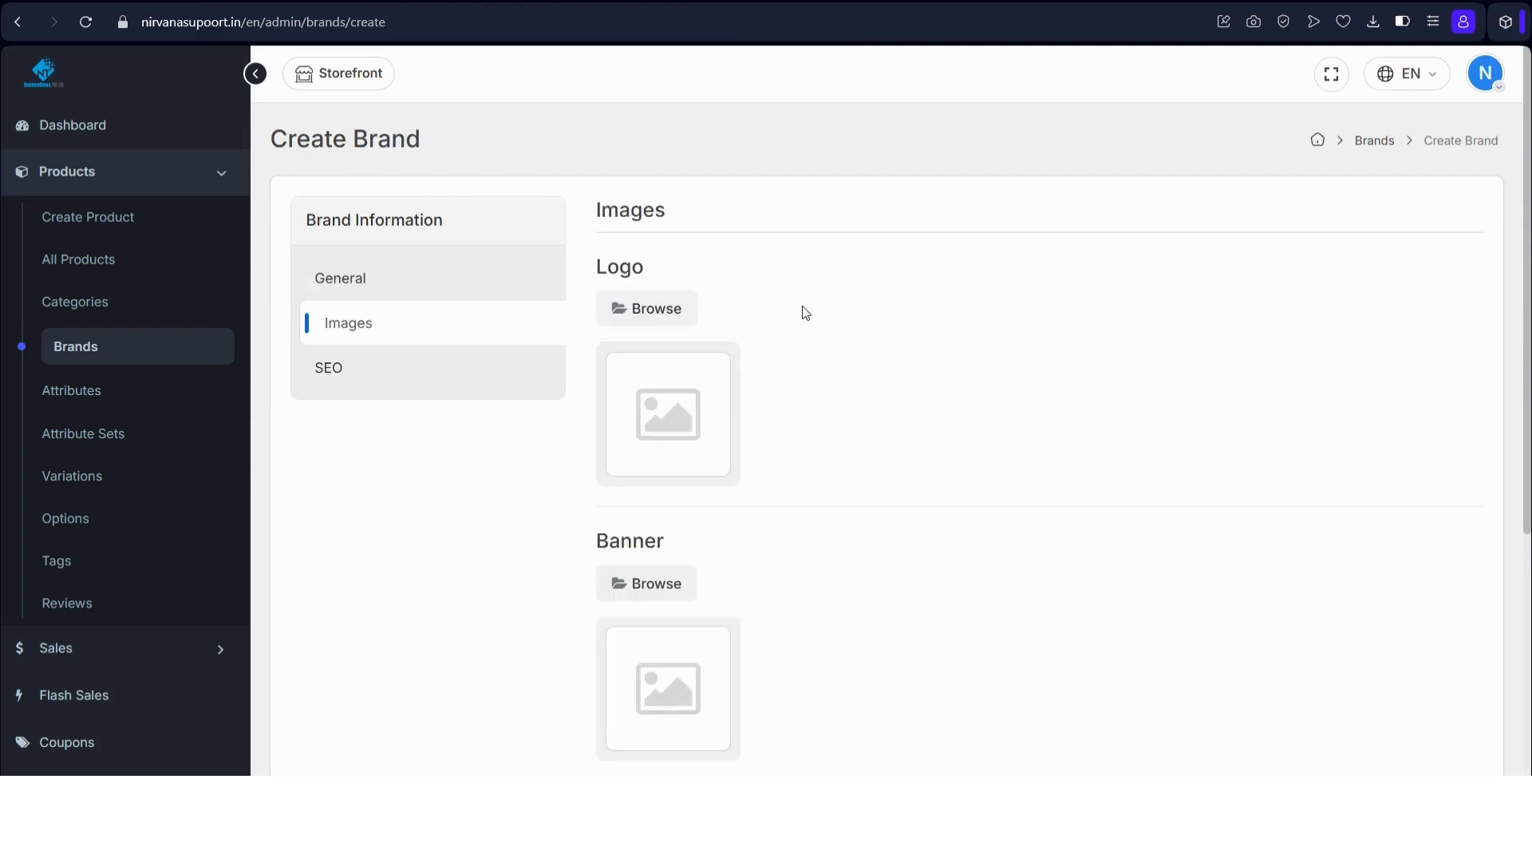
{"action": "left_click", "coordinate": [637, 320]}
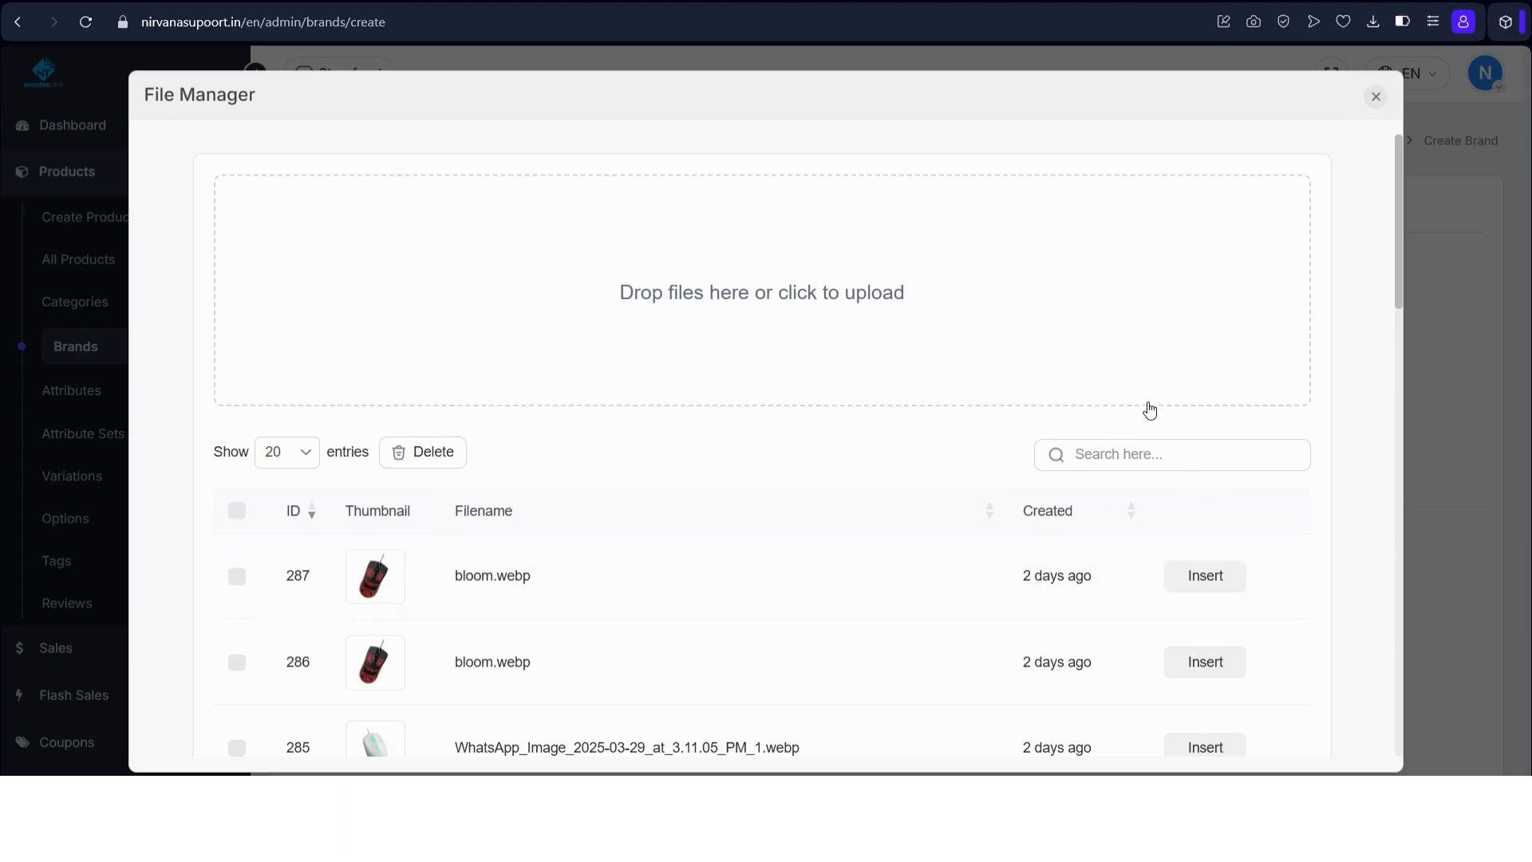
{"action": "left_click", "coordinate": [1128, 459]}
{"action": "type", "text": "log"}
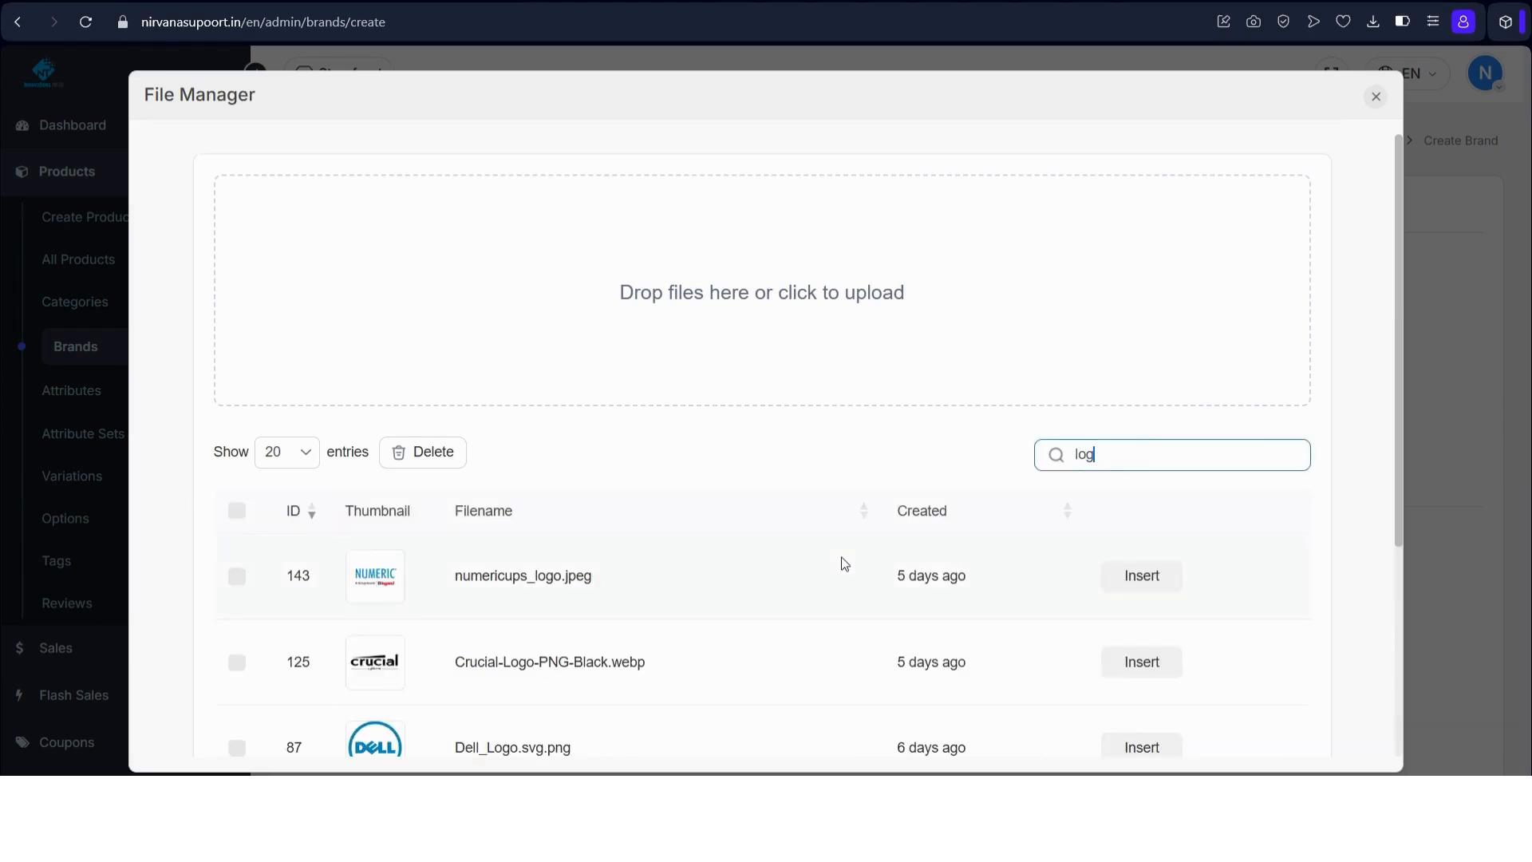
{"action": "scroll", "coordinate": [844, 563], "scroll_direction": "down", "scroll_amount": 4}
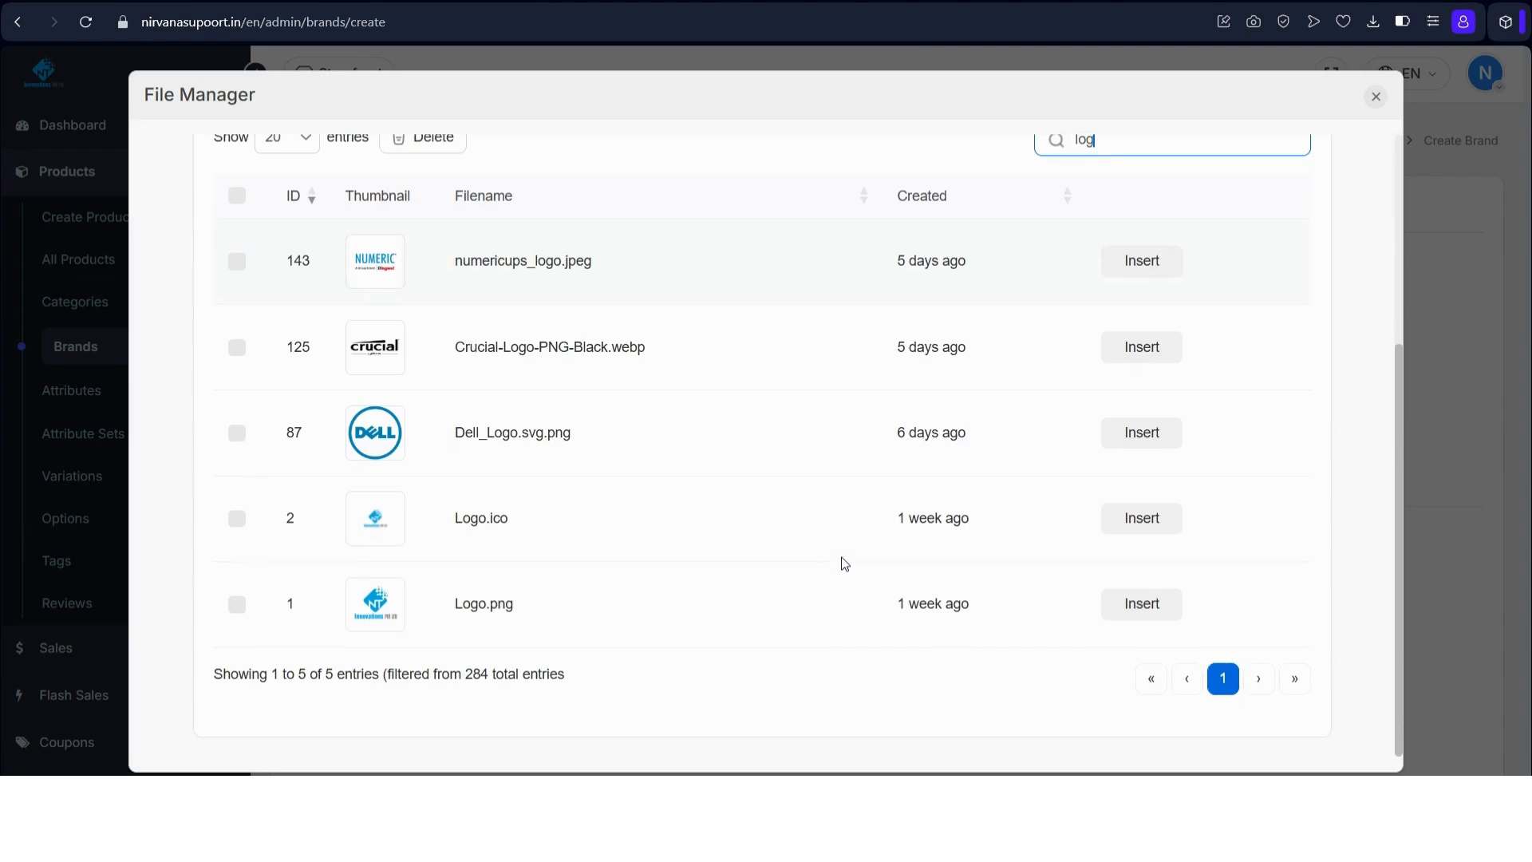
{"action": "left_click", "coordinate": [1159, 613]}
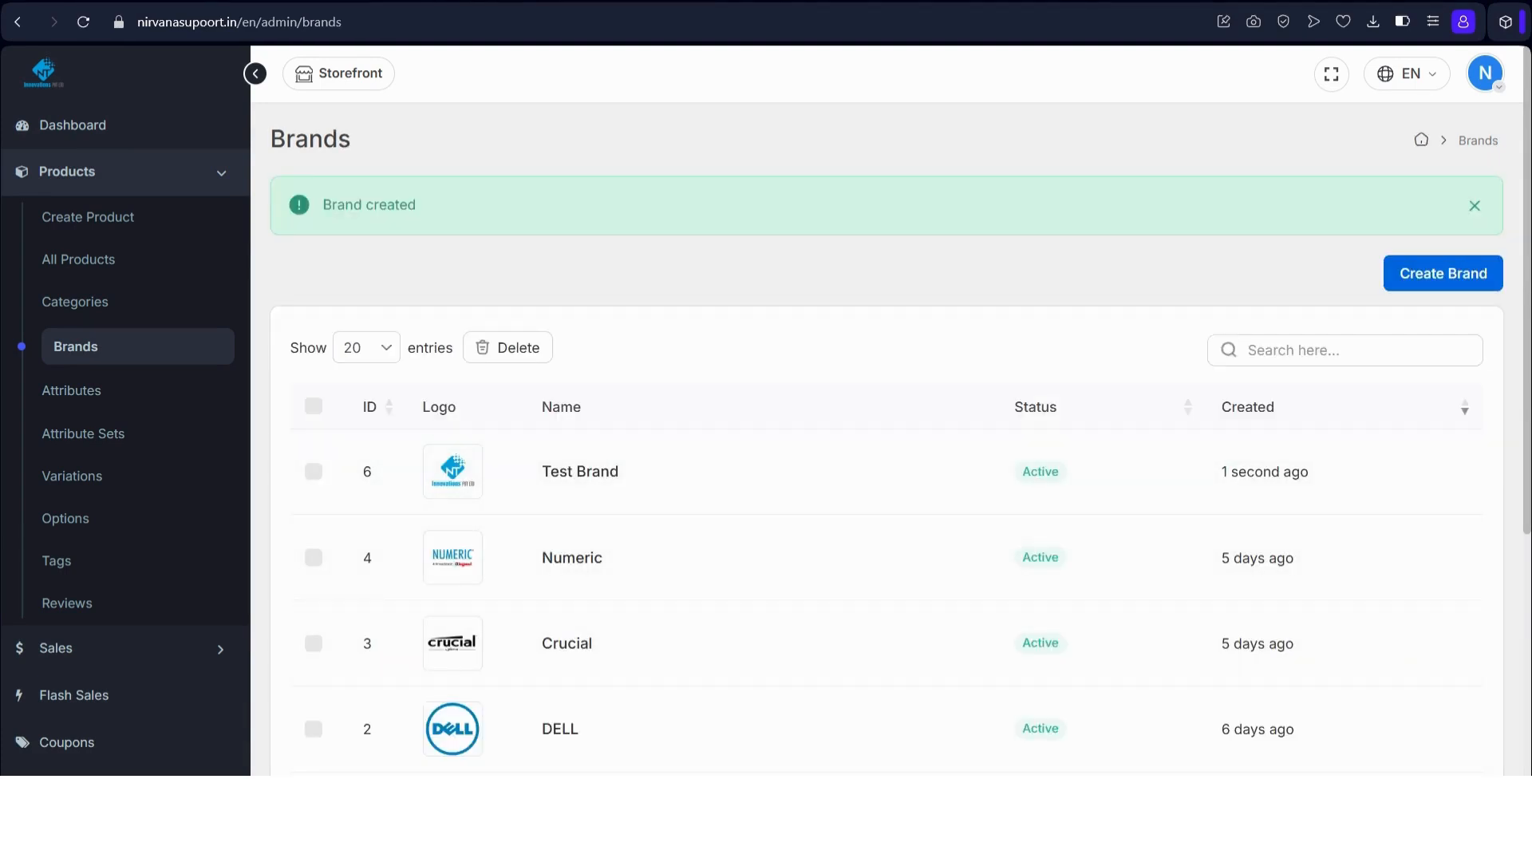
Switch to the storefront home page and examine the brand logo carousel between the product sections.
{"action": "key", "text": "ctrl+Tab"}
{"action": "scroll", "coordinate": [537, 448], "scroll_direction": "down", "scroll_amount": 8}
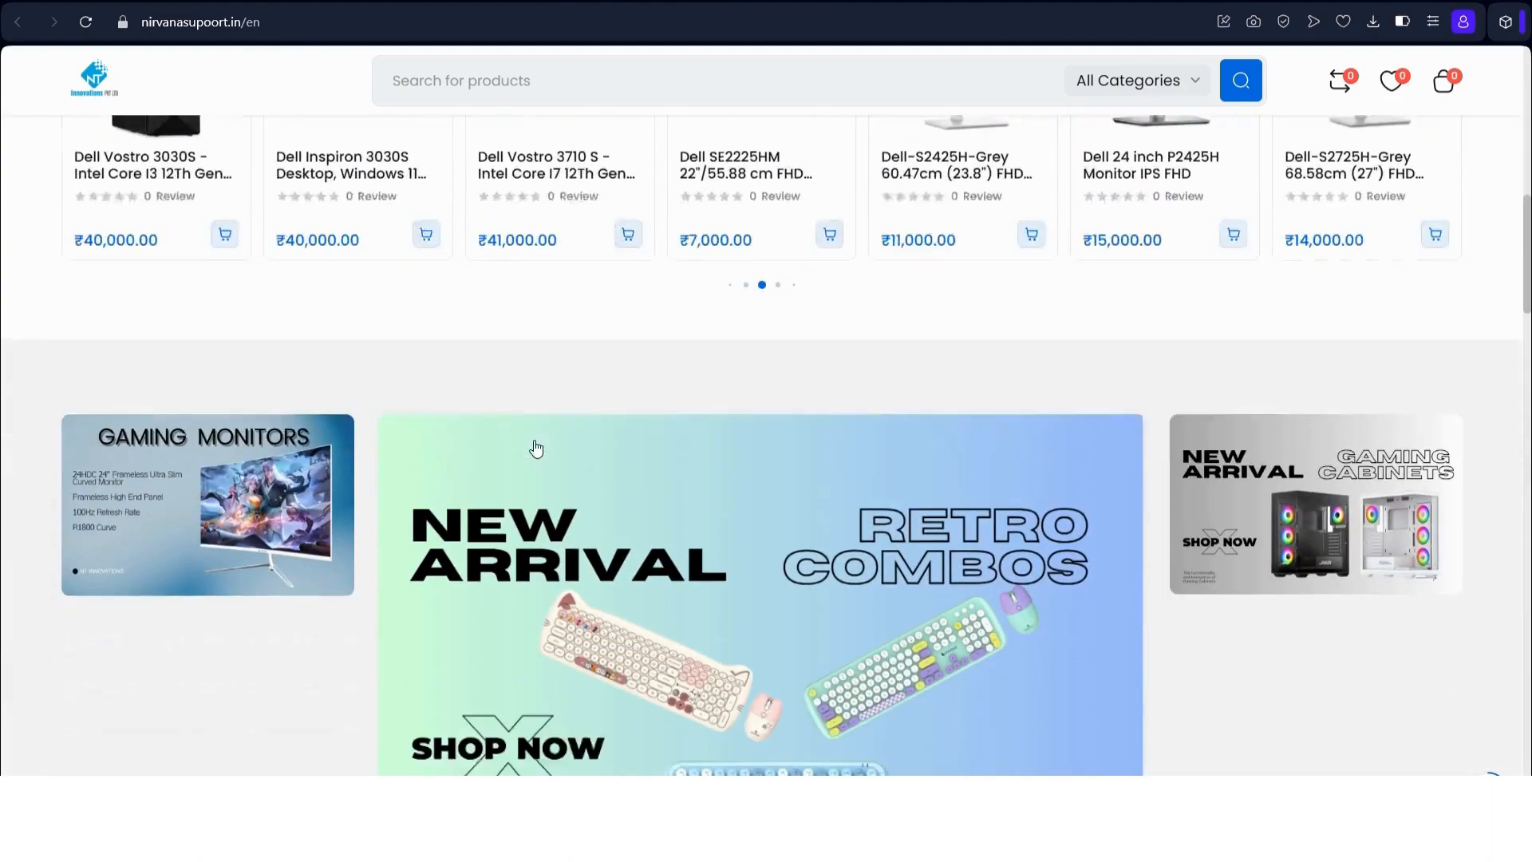
{"action": "scroll", "coordinate": [537, 449], "scroll_direction": "down", "scroll_amount": 12}
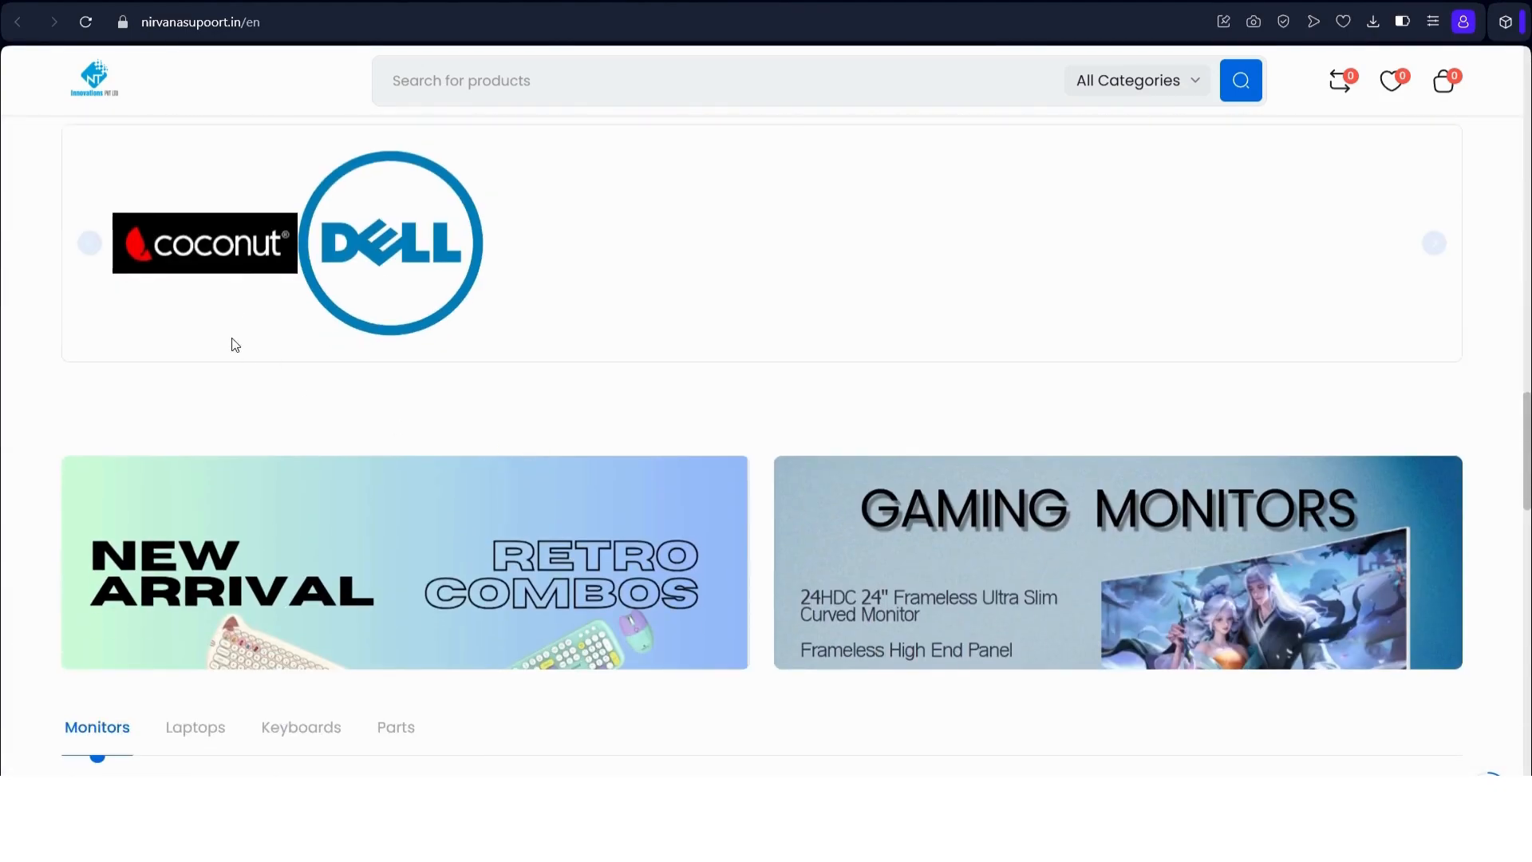
{"action": "scroll", "coordinate": [451, 297], "scroll_direction": "up", "scroll_amount": 2}
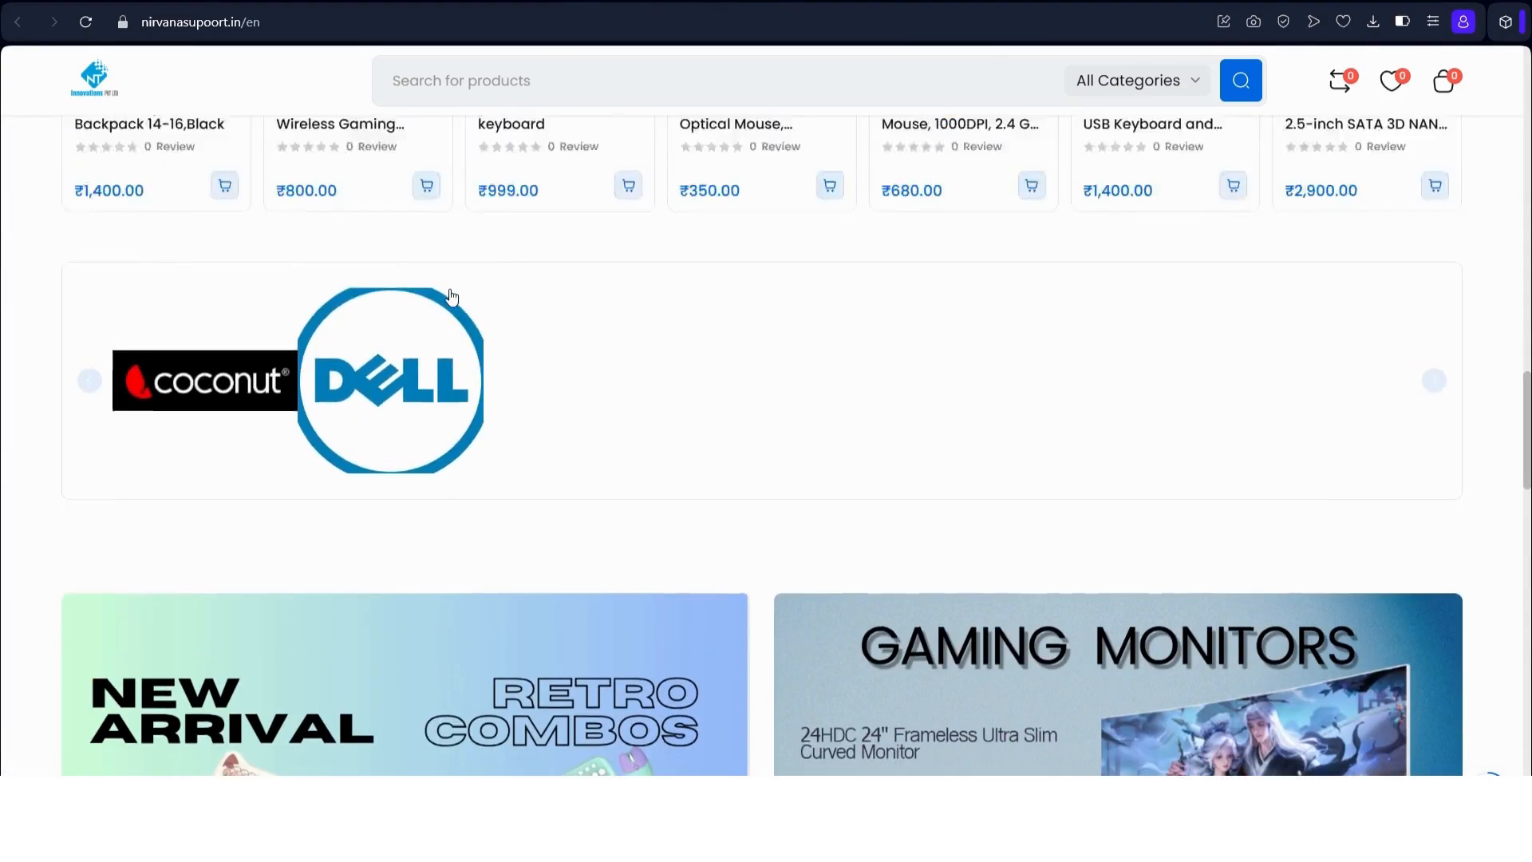
{"action": "scroll", "coordinate": [451, 297], "scroll_direction": "up", "scroll_amount": 9}
{"action": "scroll", "coordinate": [447, 298], "scroll_direction": "down", "scroll_amount": 8}
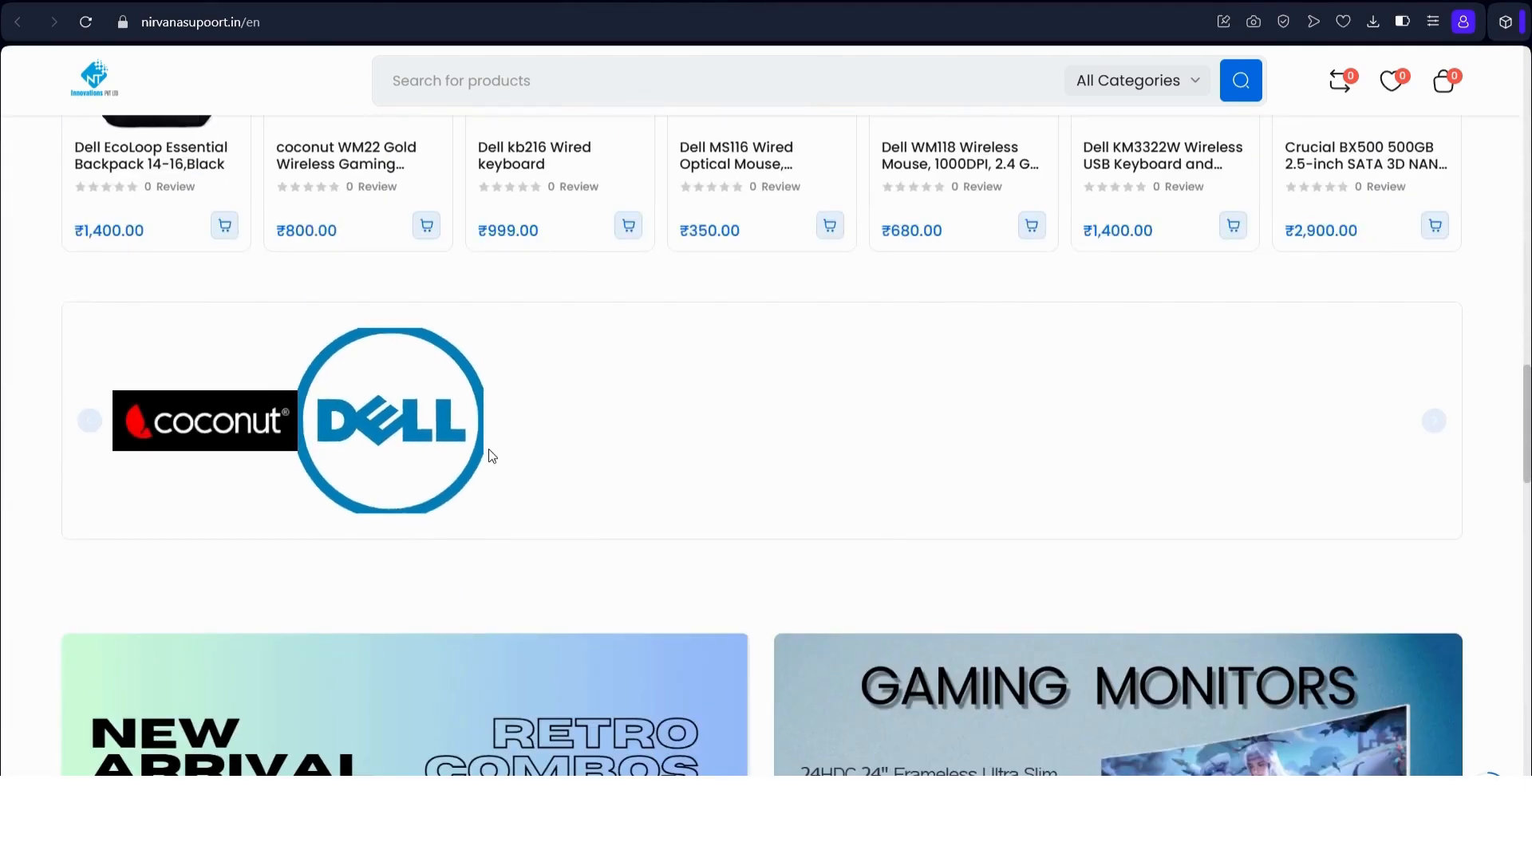
{"action": "scroll", "coordinate": [574, 513], "scroll_direction": "up", "scroll_amount": 1}
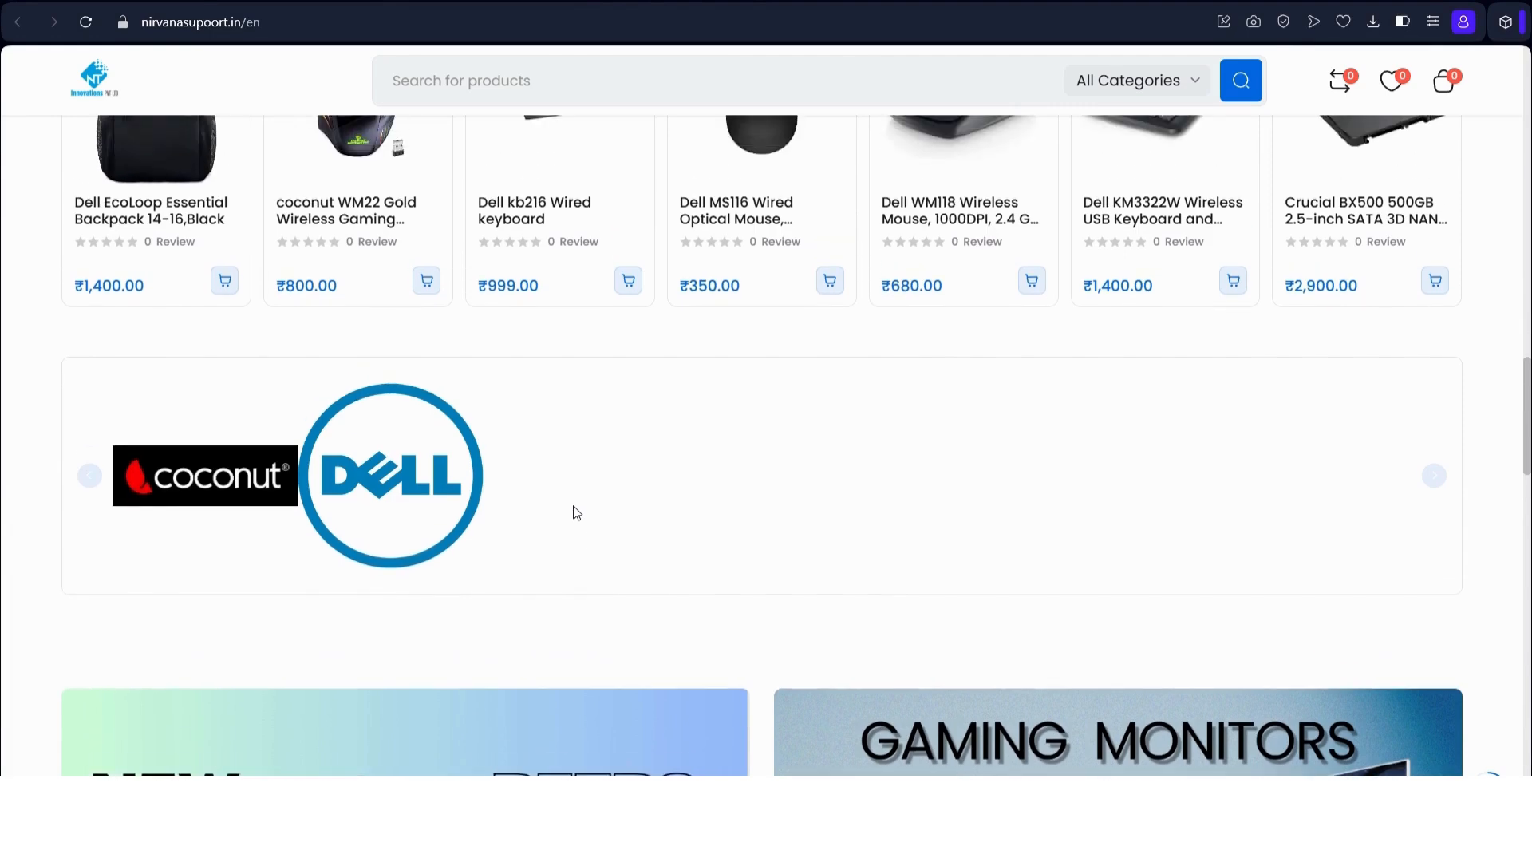
{"action": "scroll", "coordinate": [577, 511], "scroll_direction": "up", "scroll_amount": 5}
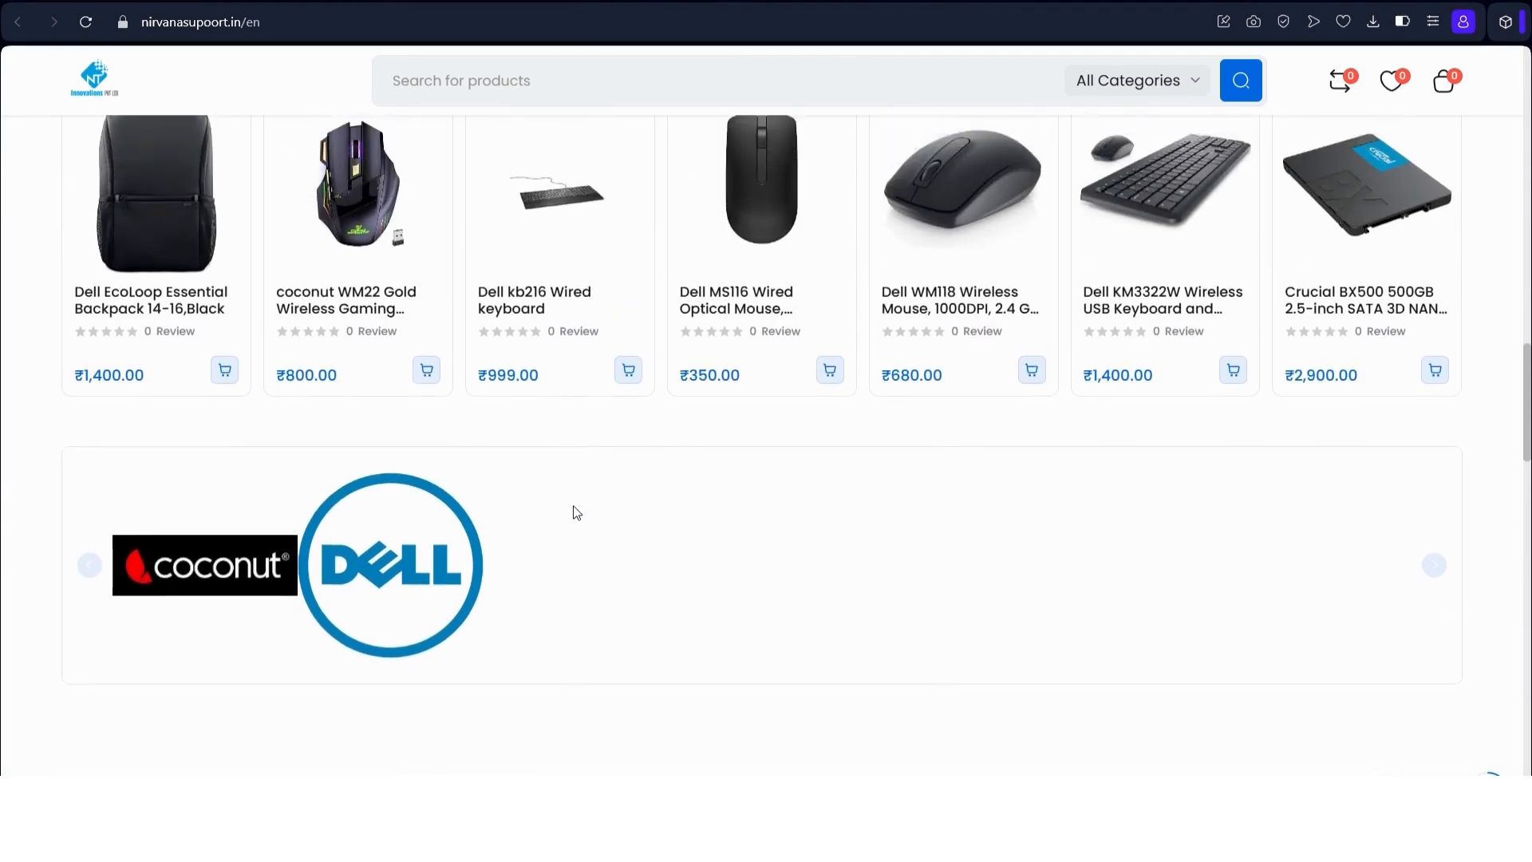
{"action": "scroll", "coordinate": [575, 511], "scroll_direction": "up", "scroll_amount": 10}
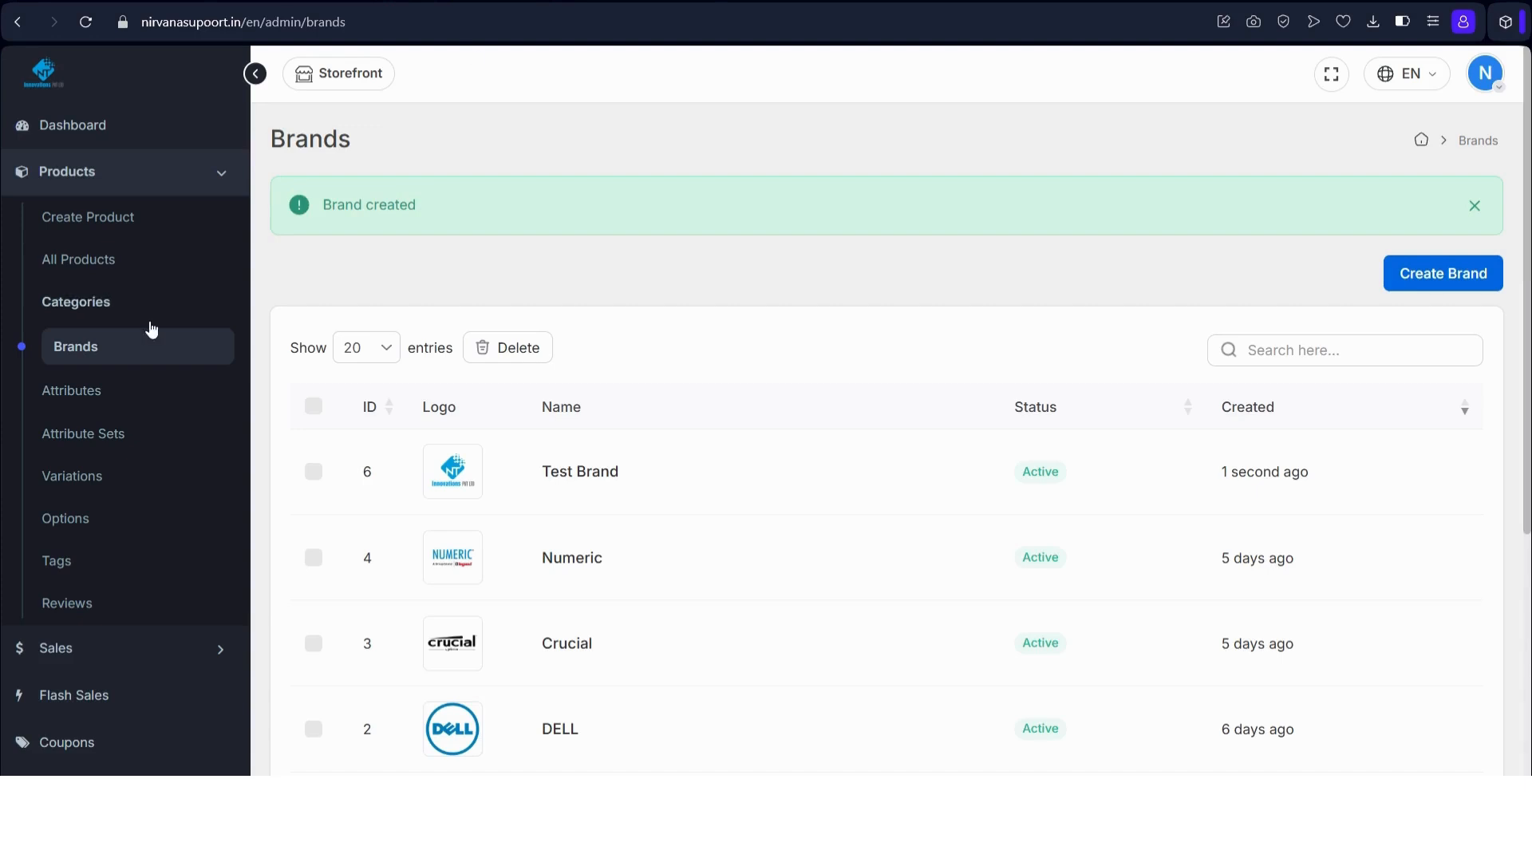
In the admin's product categories, start a root category named Test Root and show it in the search box category list.
{"action": "left_click", "coordinate": [139, 311]}
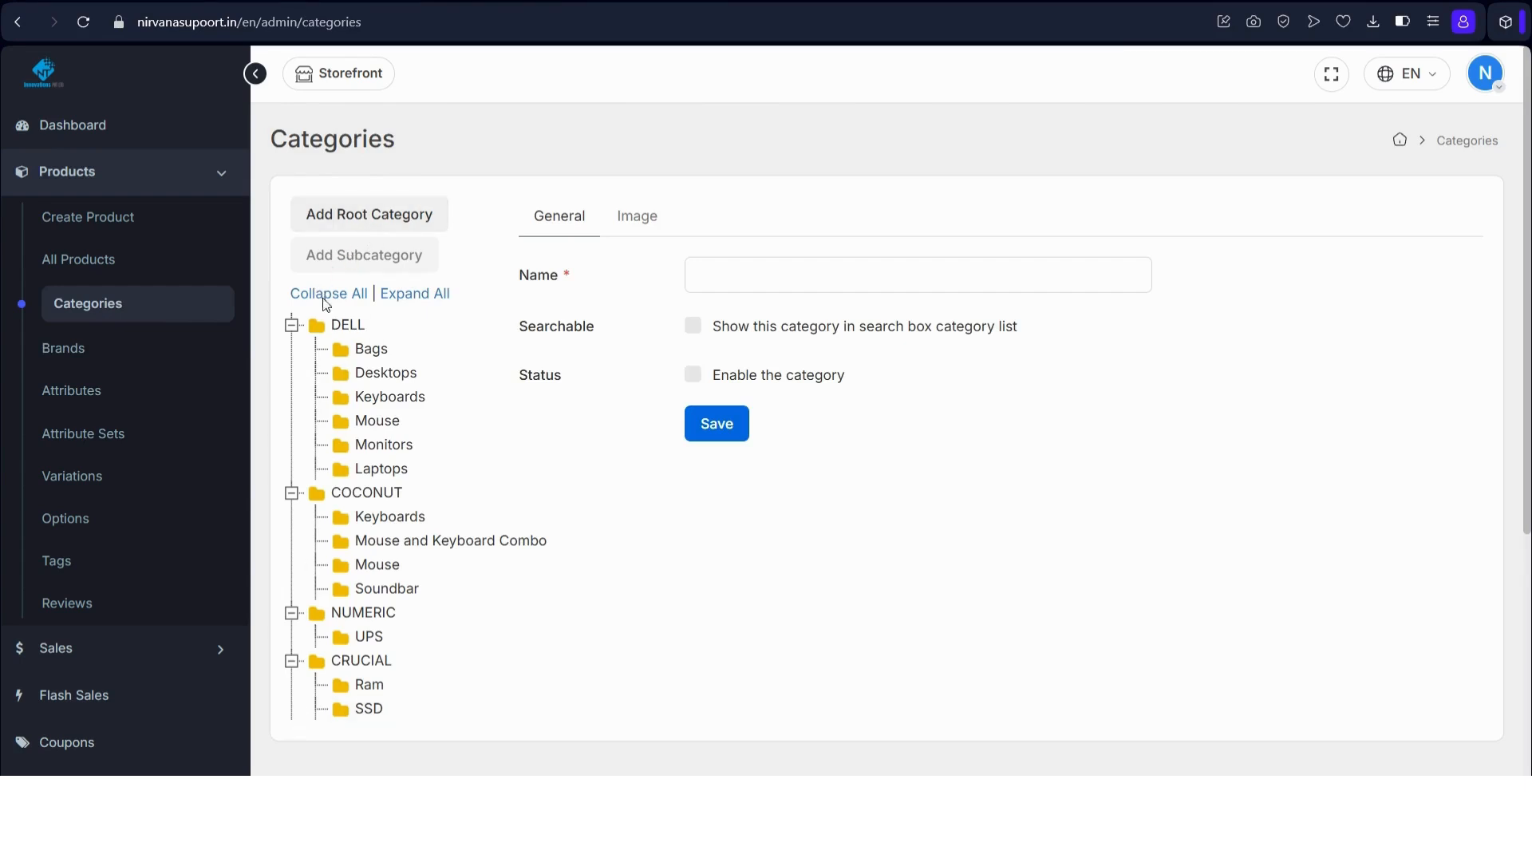
{"action": "left_click", "coordinate": [387, 212]}
{"action": "left_click", "coordinate": [828, 280]}
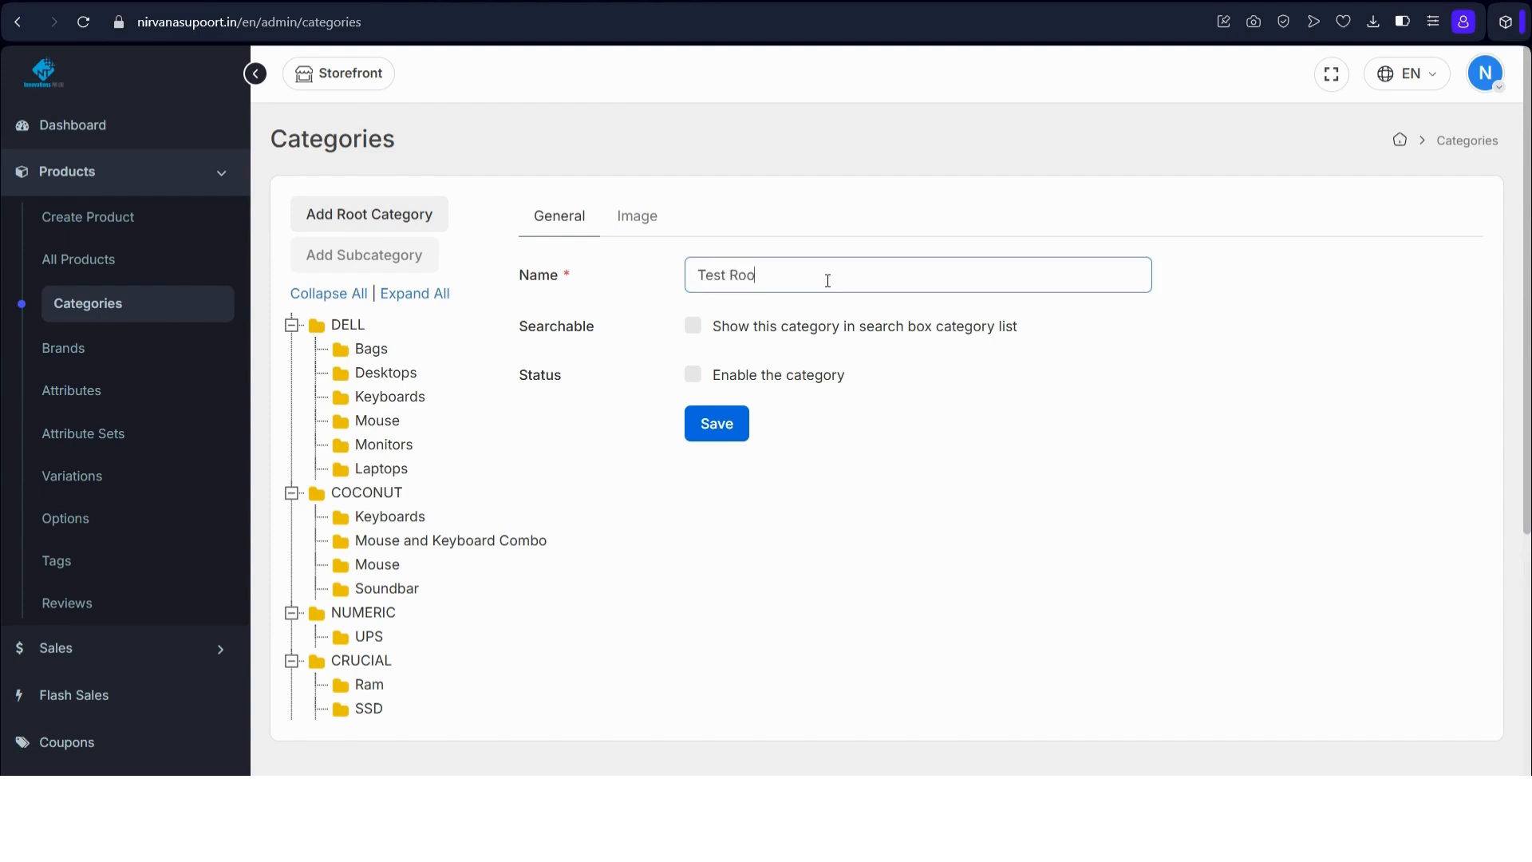
{"action": "type", "text": "Test Root"}
{"action": "left_click", "coordinate": [693, 327]}
{"action": "left_click", "coordinate": [698, 334]}
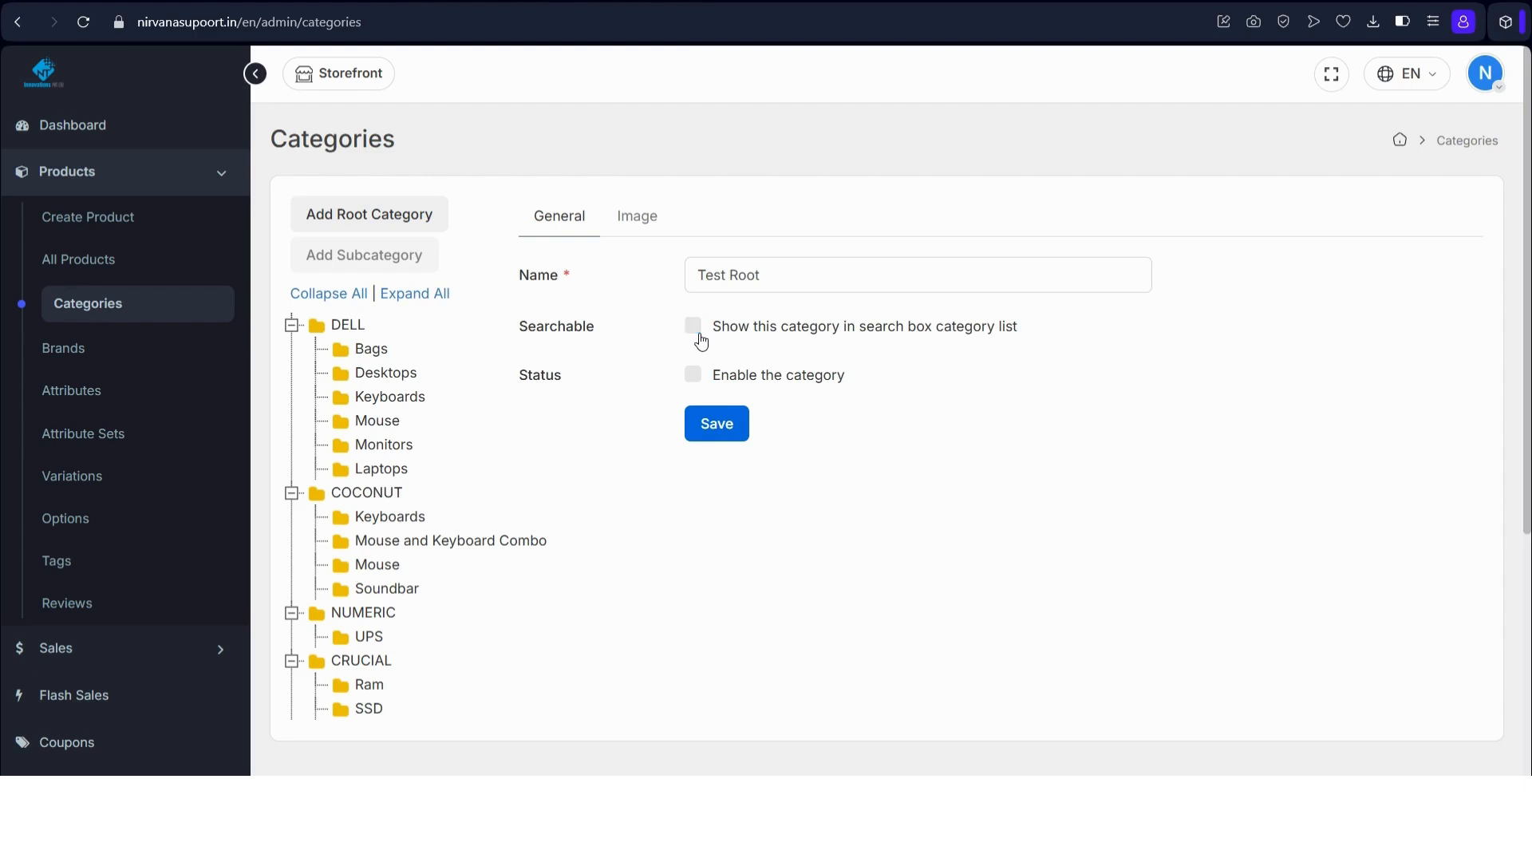
{"action": "left_click", "coordinate": [695, 336]}
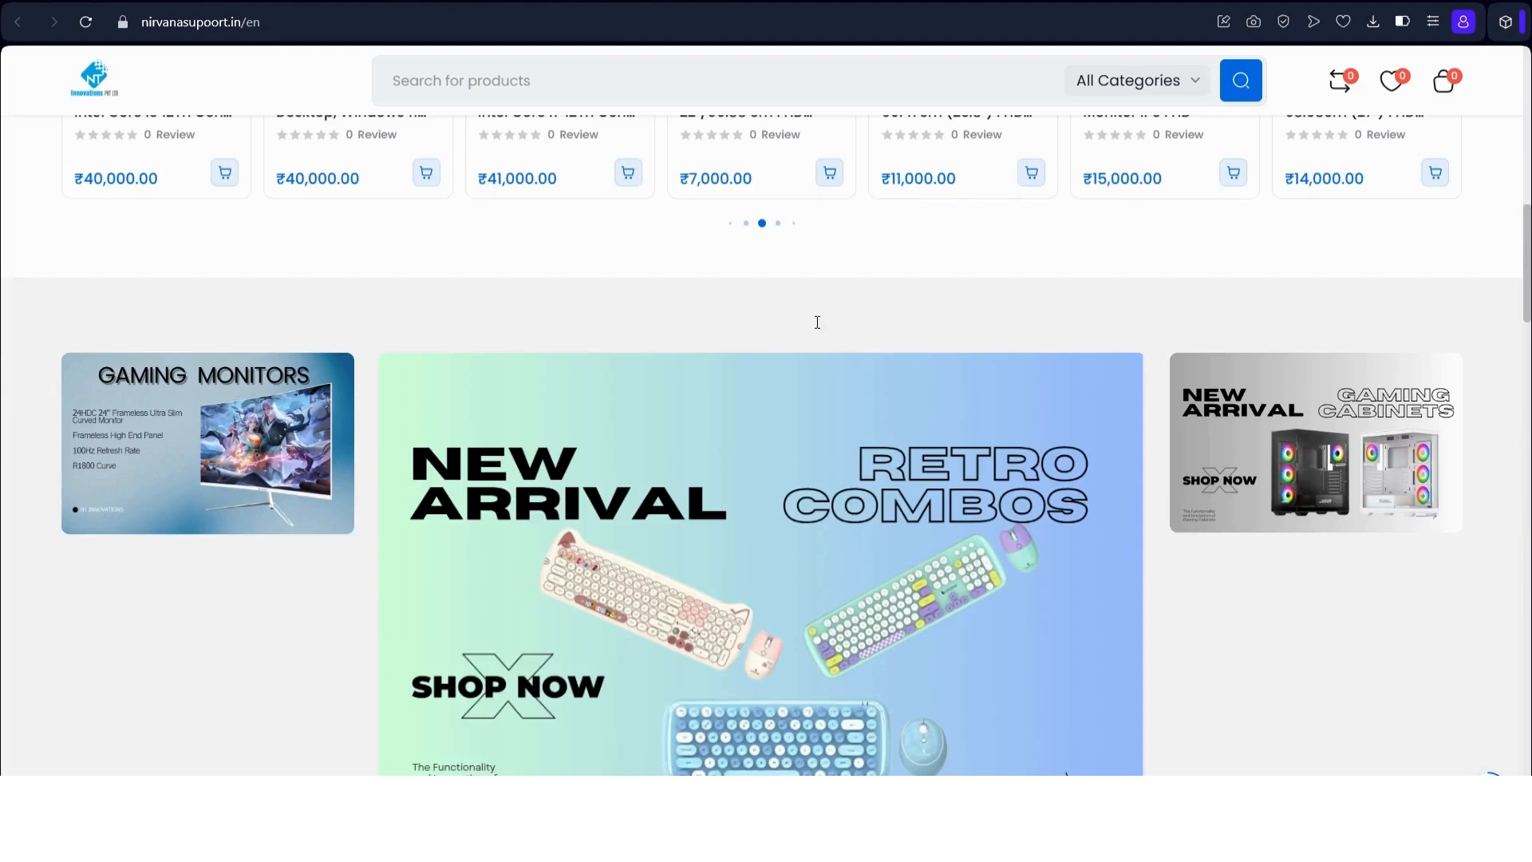
Examine the category list of the product search box on the storefront home page.
{"action": "scroll", "coordinate": [814, 325], "scroll_direction": "up", "scroll_amount": 10}
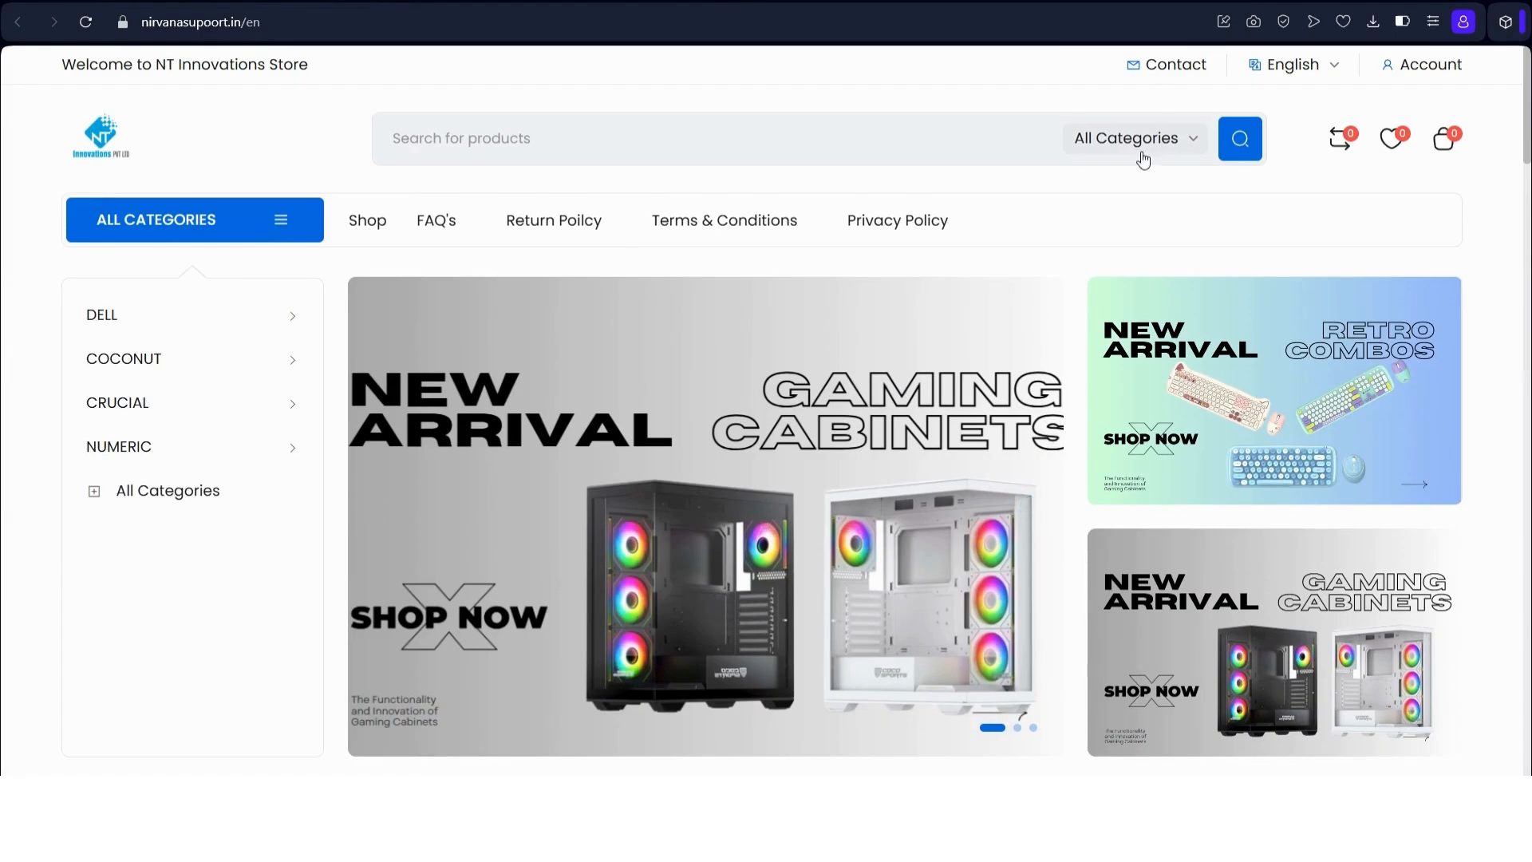
{"action": "left_click", "coordinate": [1144, 154]}
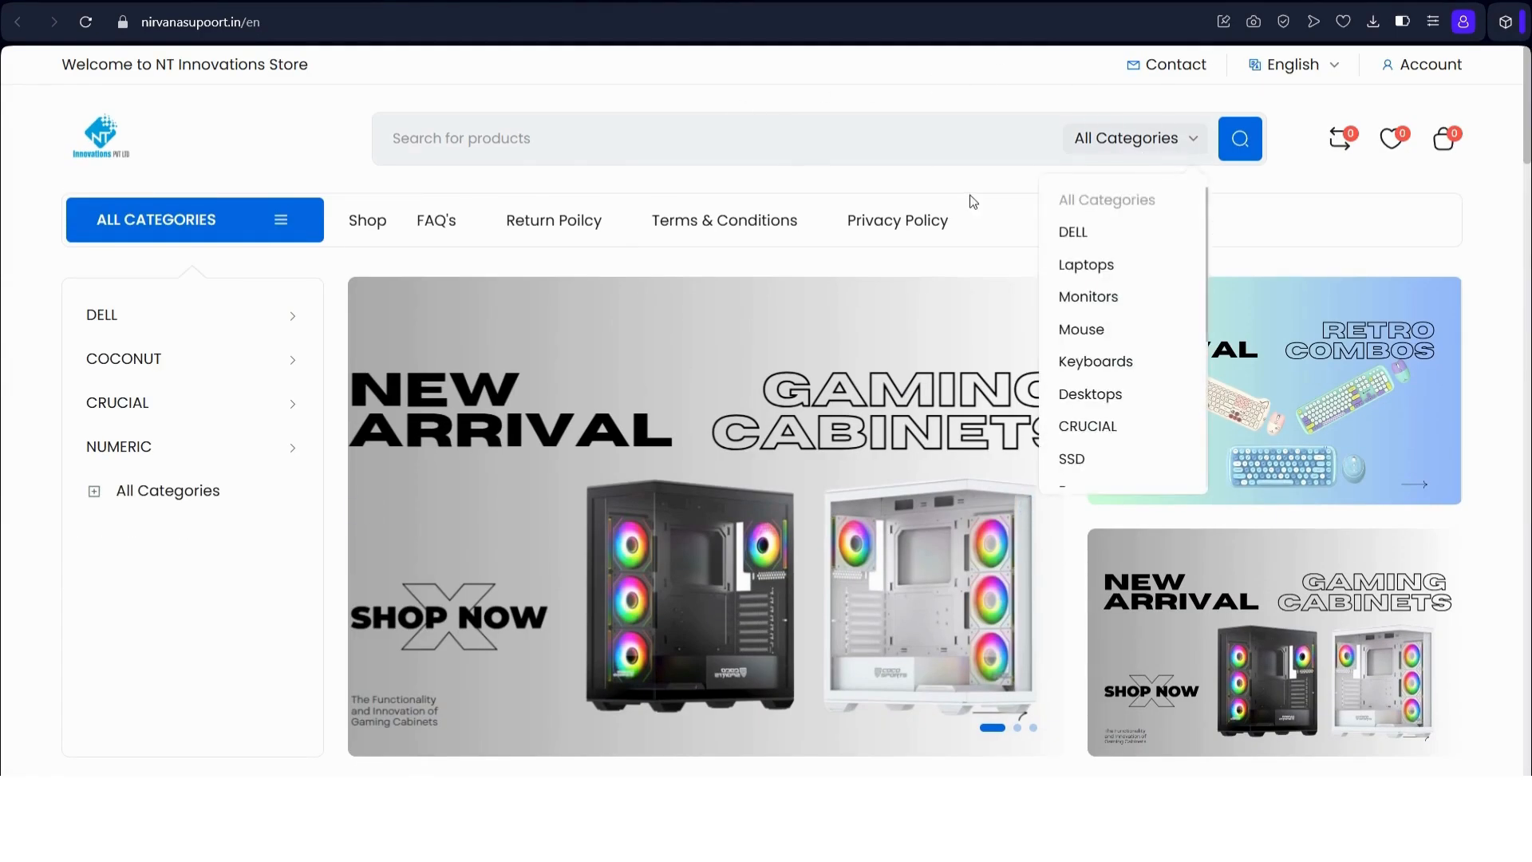
{"action": "scroll", "coordinate": [1181, 395], "scroll_direction": "down", "scroll_amount": 3}
{"action": "scroll", "coordinate": [1181, 395], "scroll_direction": "down", "scroll_amount": 1}
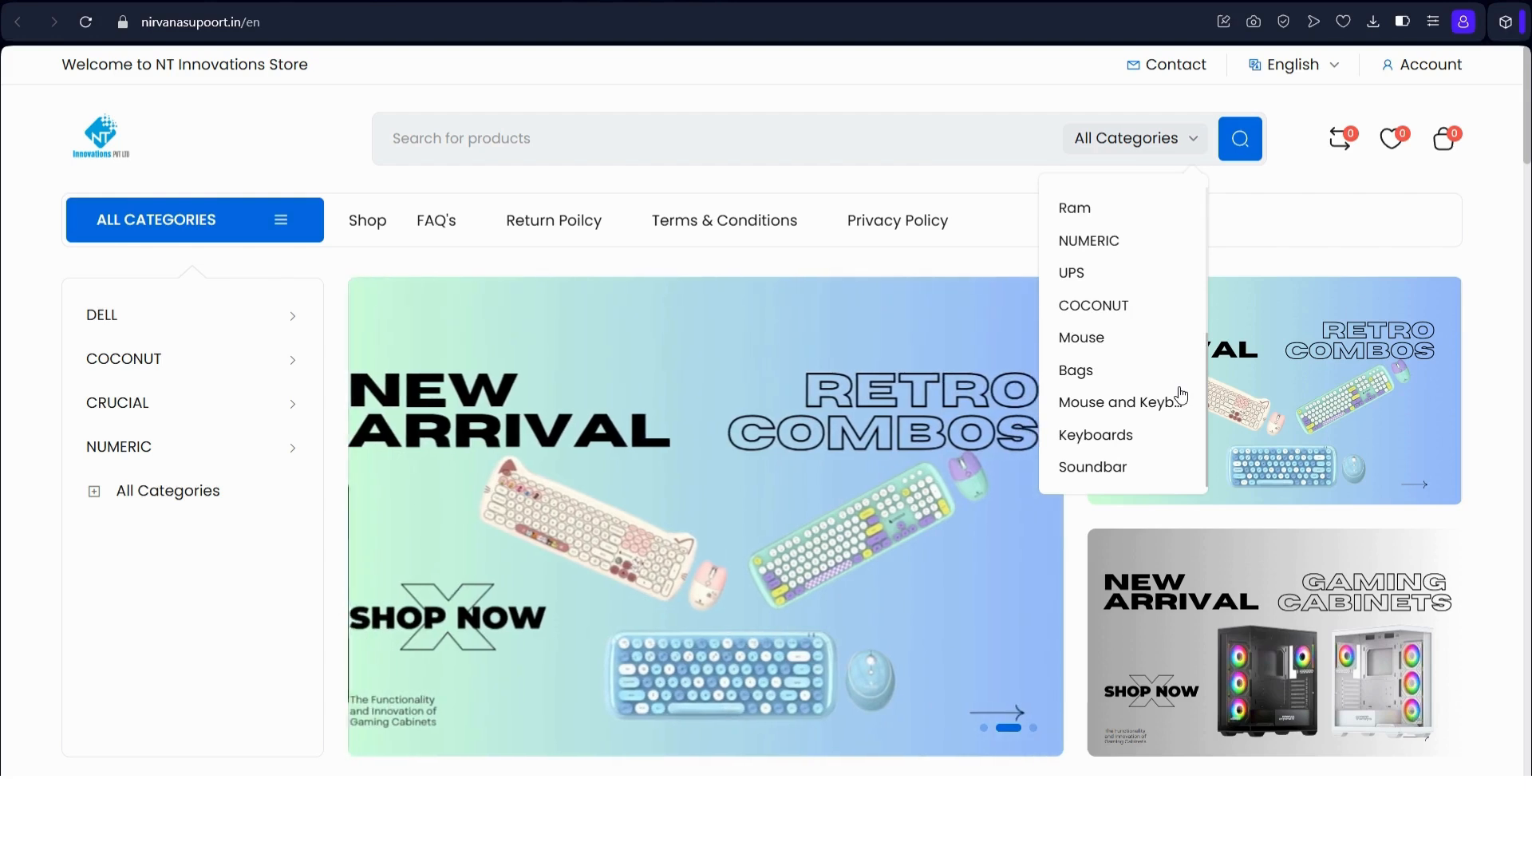
{"action": "scroll", "coordinate": [1181, 395], "scroll_direction": "up", "scroll_amount": 4}
{"action": "scroll", "coordinate": [1181, 395], "scroll_direction": "down", "scroll_amount": 4}
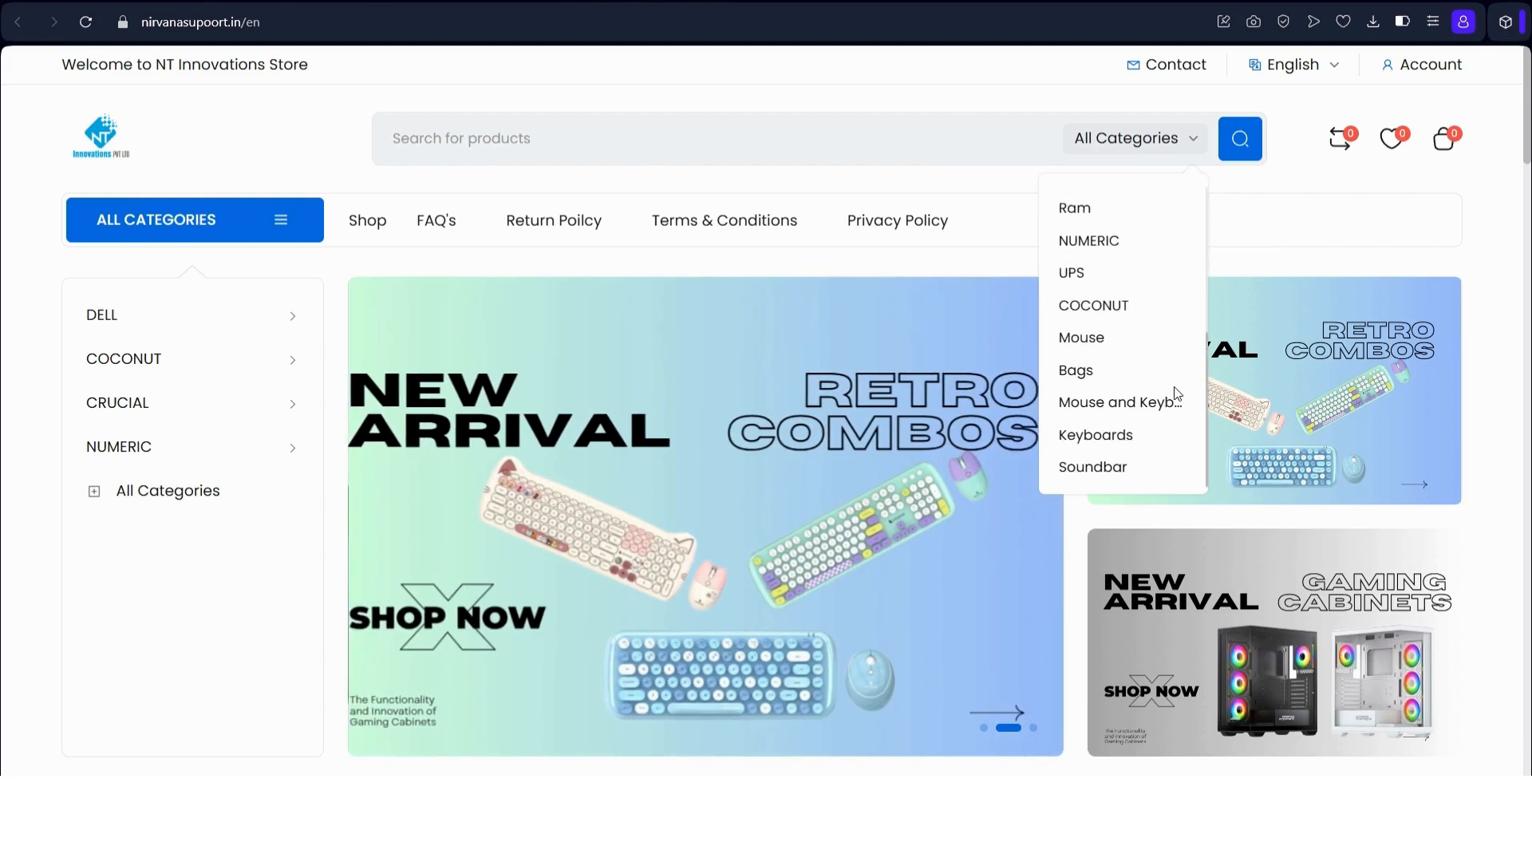
{"action": "scroll", "coordinate": [1177, 395], "scroll_direction": "up", "scroll_amount": 4}
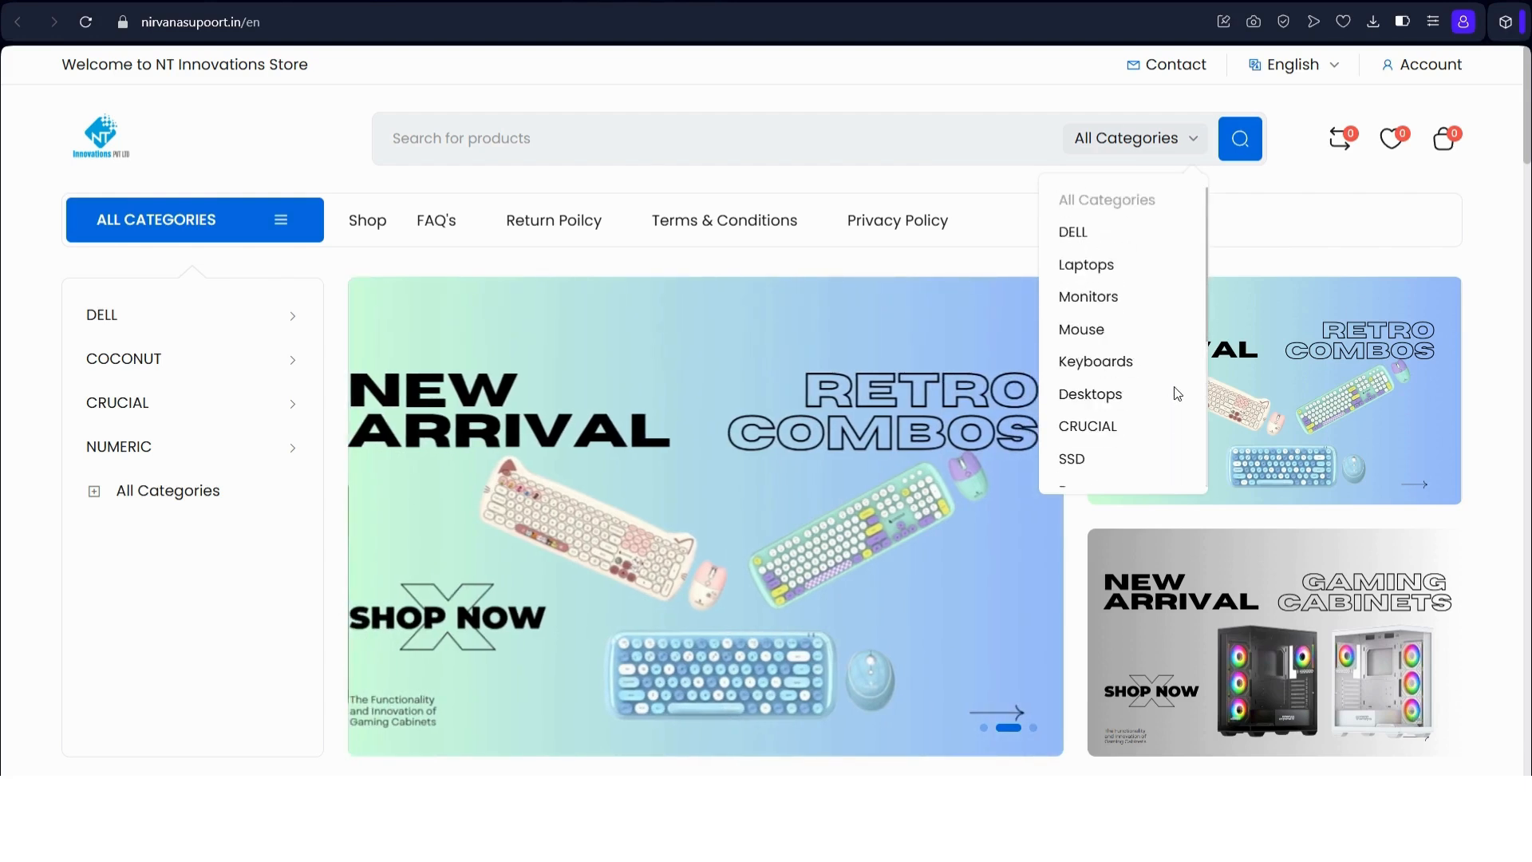
{"action": "left_click", "coordinate": [1164, 156]}
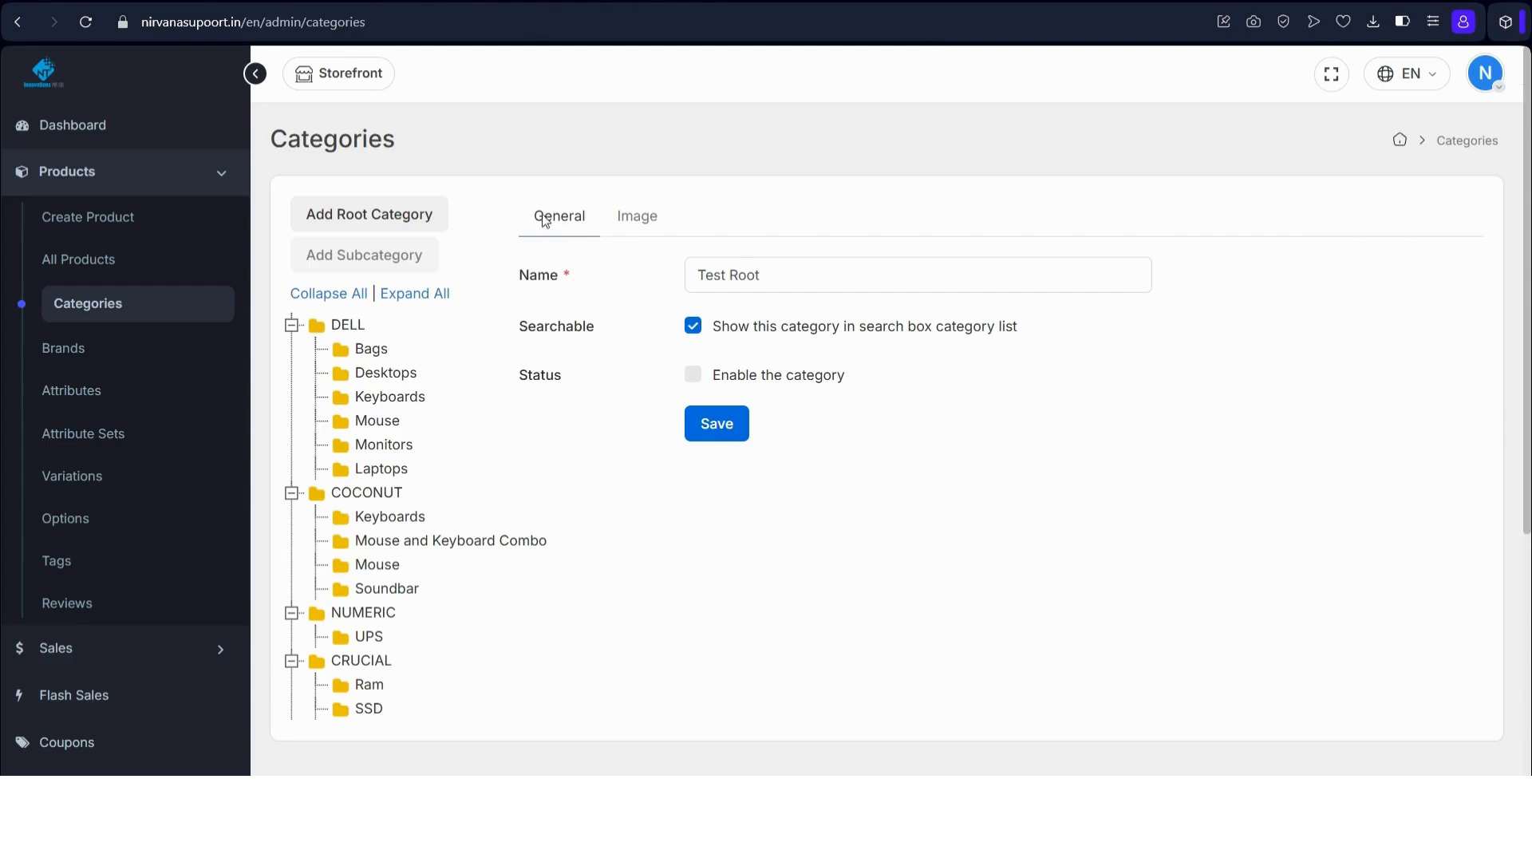
Enable the Test Root category in the admin and browse the file manager for its logo image.
{"action": "left_click", "coordinate": [706, 378]}
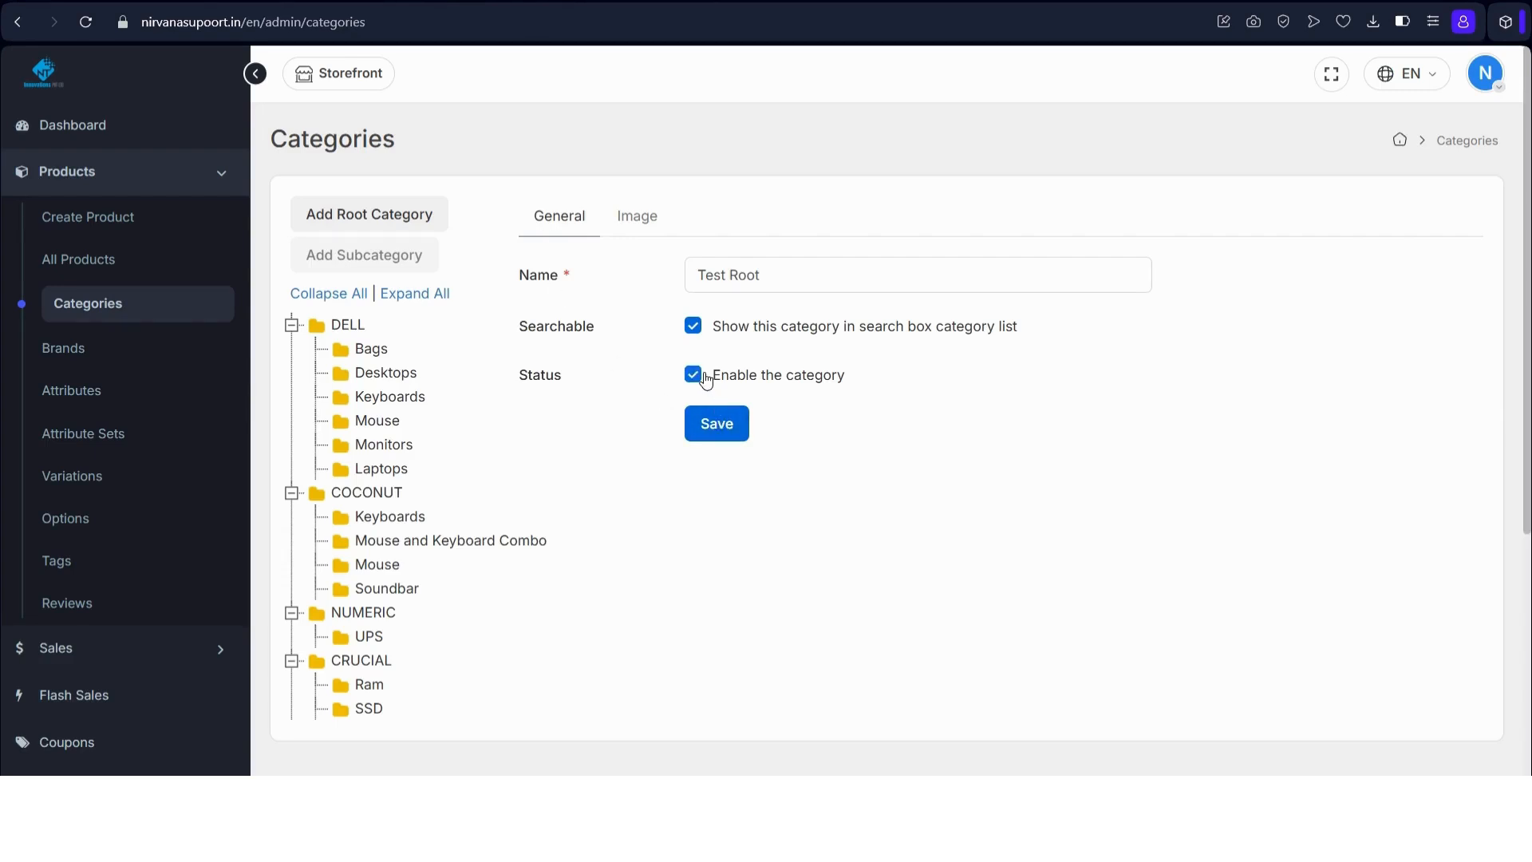
{"action": "left_click", "coordinate": [651, 231]}
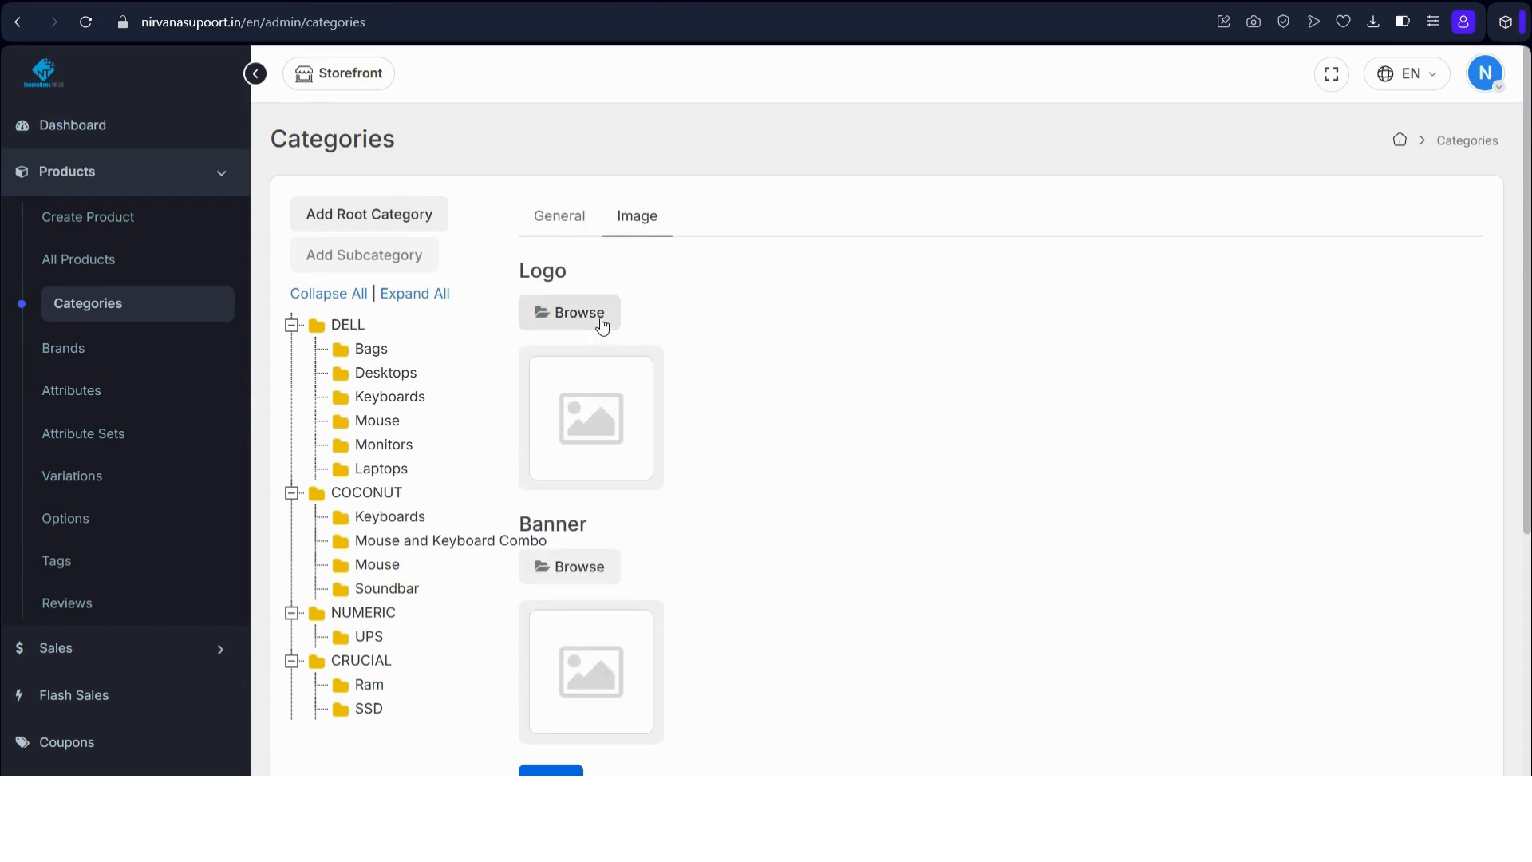
{"action": "left_click", "coordinate": [600, 319]}
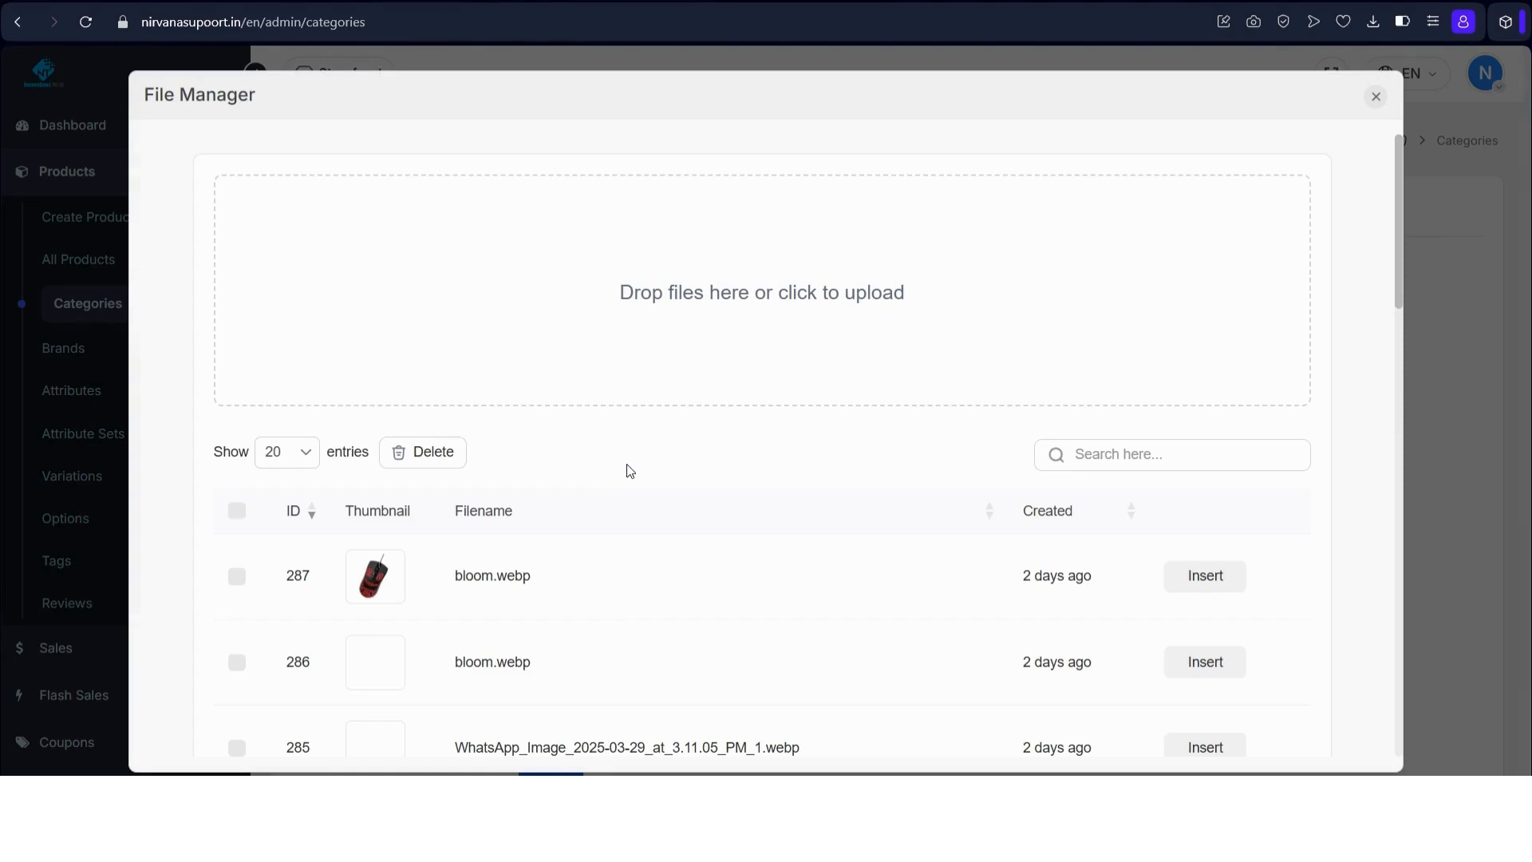
{"action": "scroll", "coordinate": [631, 471], "scroll_direction": "down", "scroll_amount": 10}
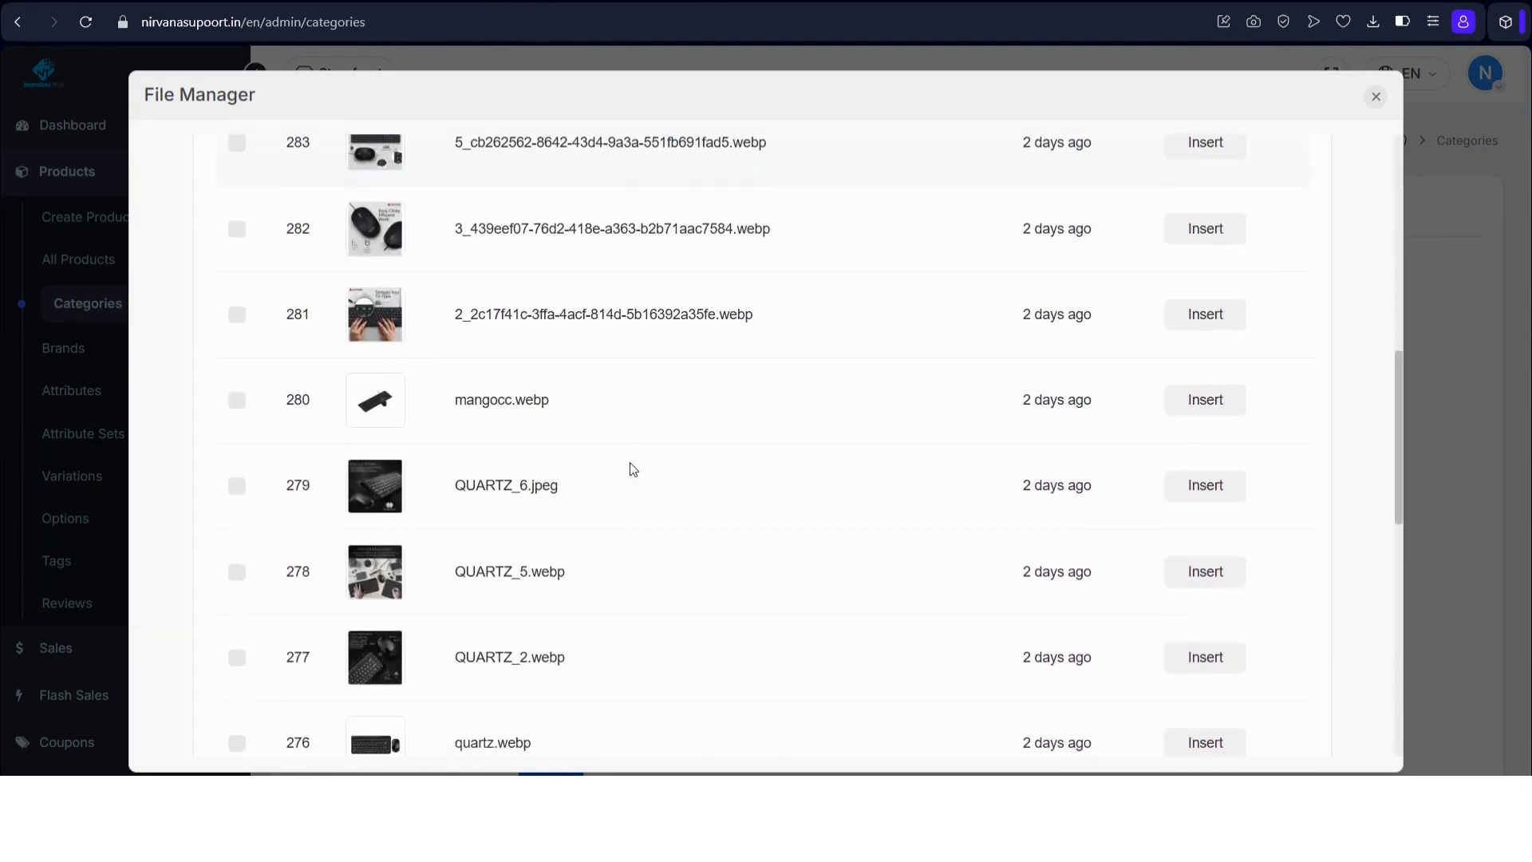
{"action": "scroll", "coordinate": [633, 469], "scroll_direction": "up", "scroll_amount": 10}
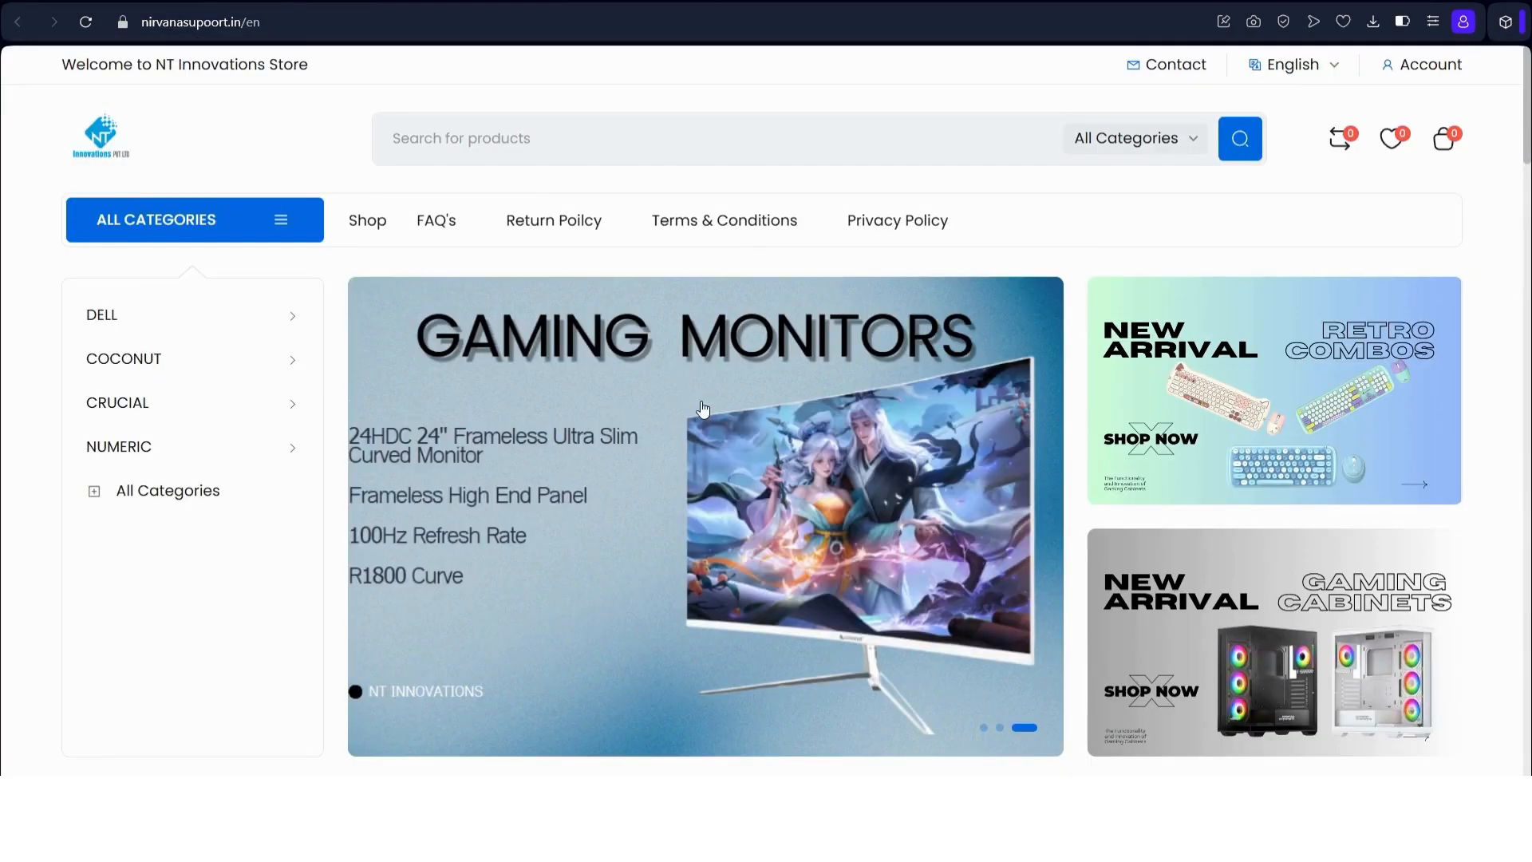
{"action": "scroll", "coordinate": [703, 410], "scroll_direction": "down", "scroll_amount": 5}
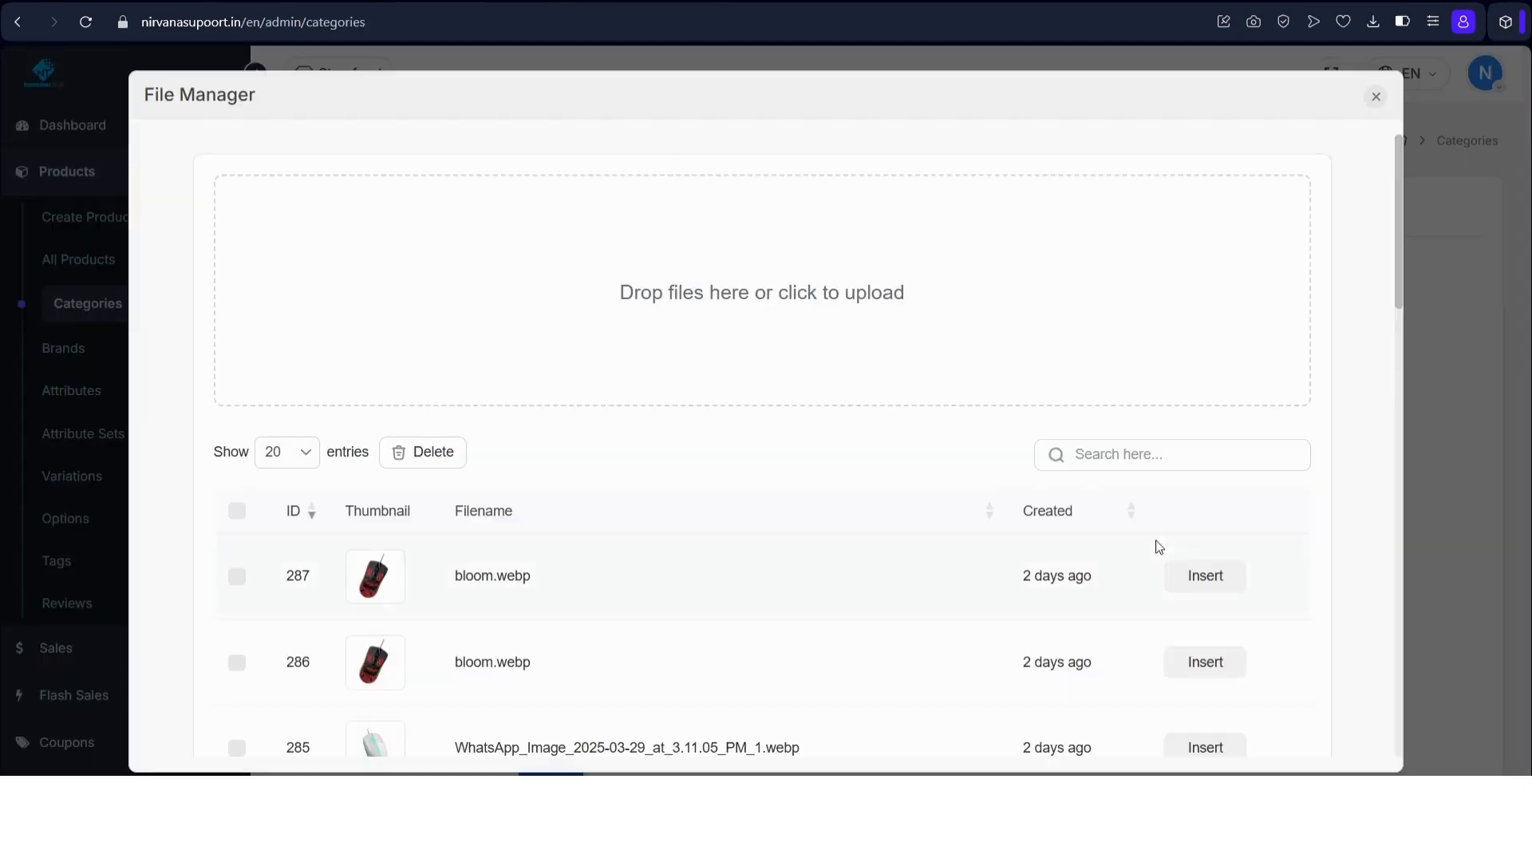
Search the files for "logo", insert Logo.png as the category's logo, and save the category.
{"action": "left_click", "coordinate": [1150, 454]}
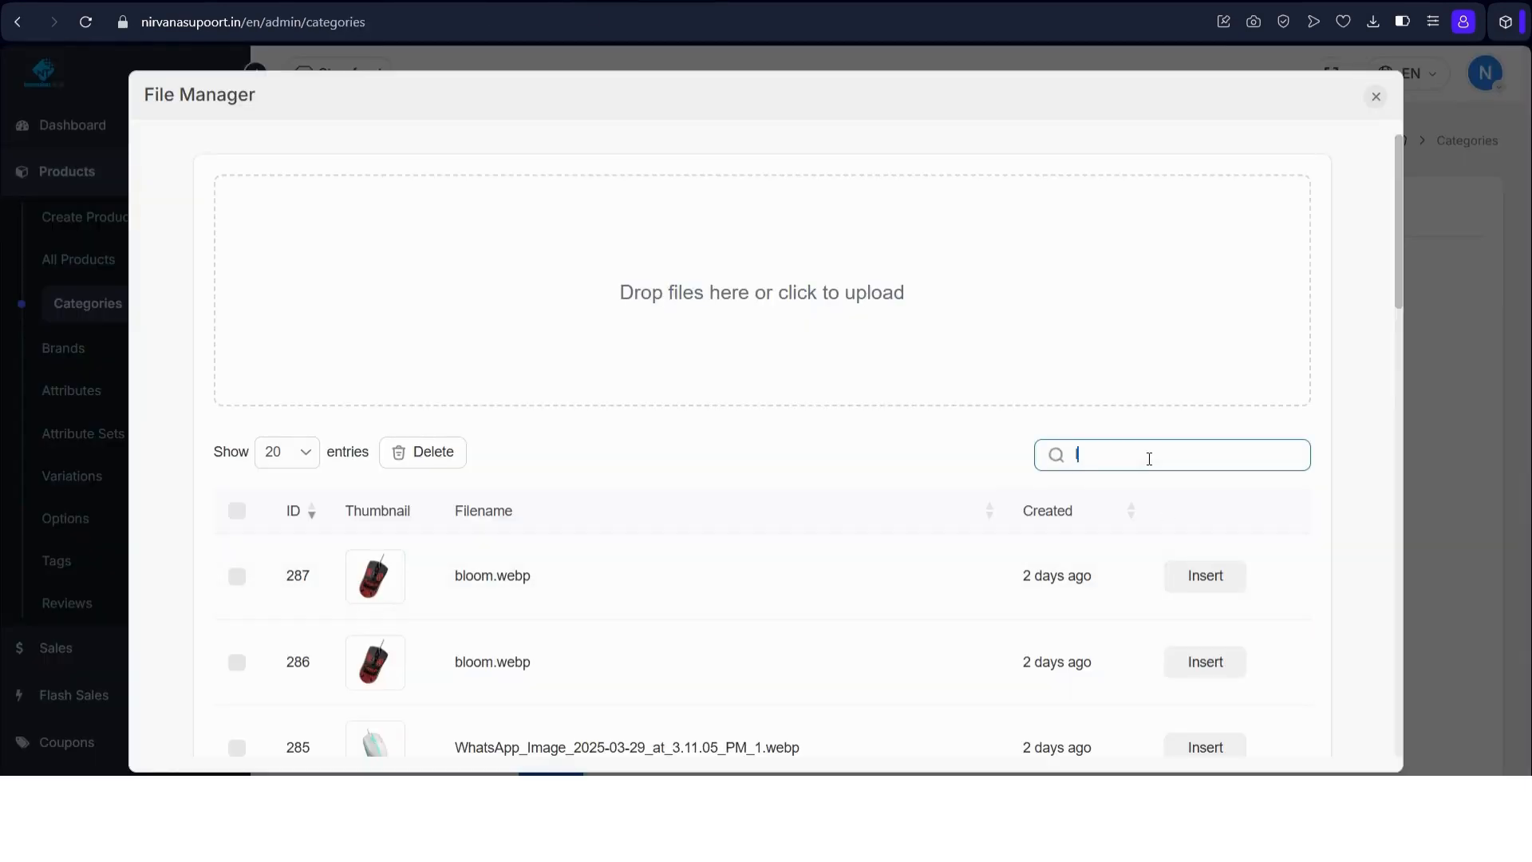
{"action": "scroll", "coordinate": [813, 609], "scroll_direction": "down", "scroll_amount": 4}
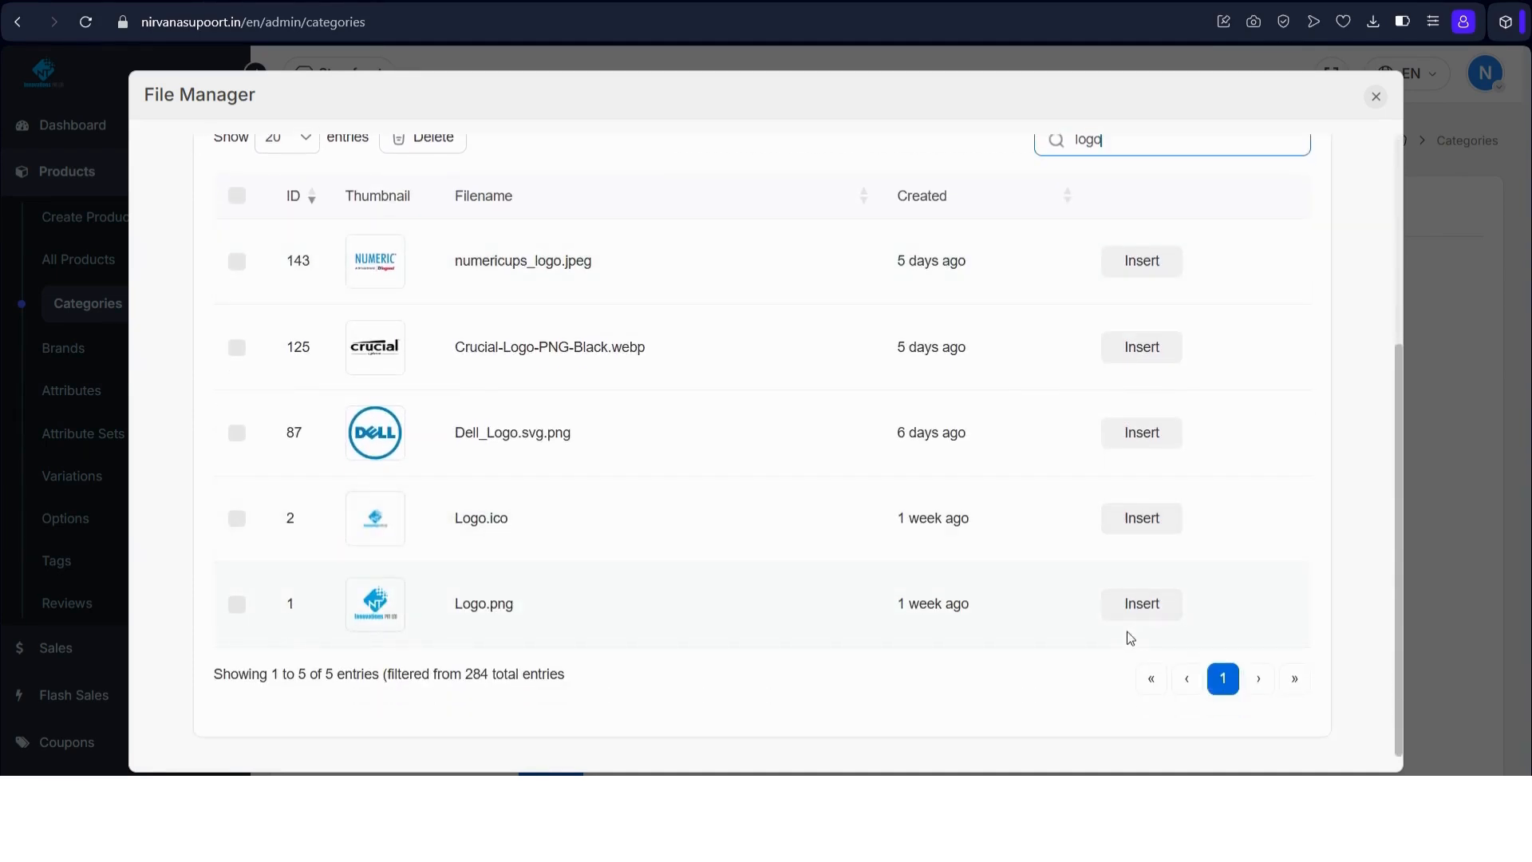
{"action": "left_click", "coordinate": [1145, 613]}
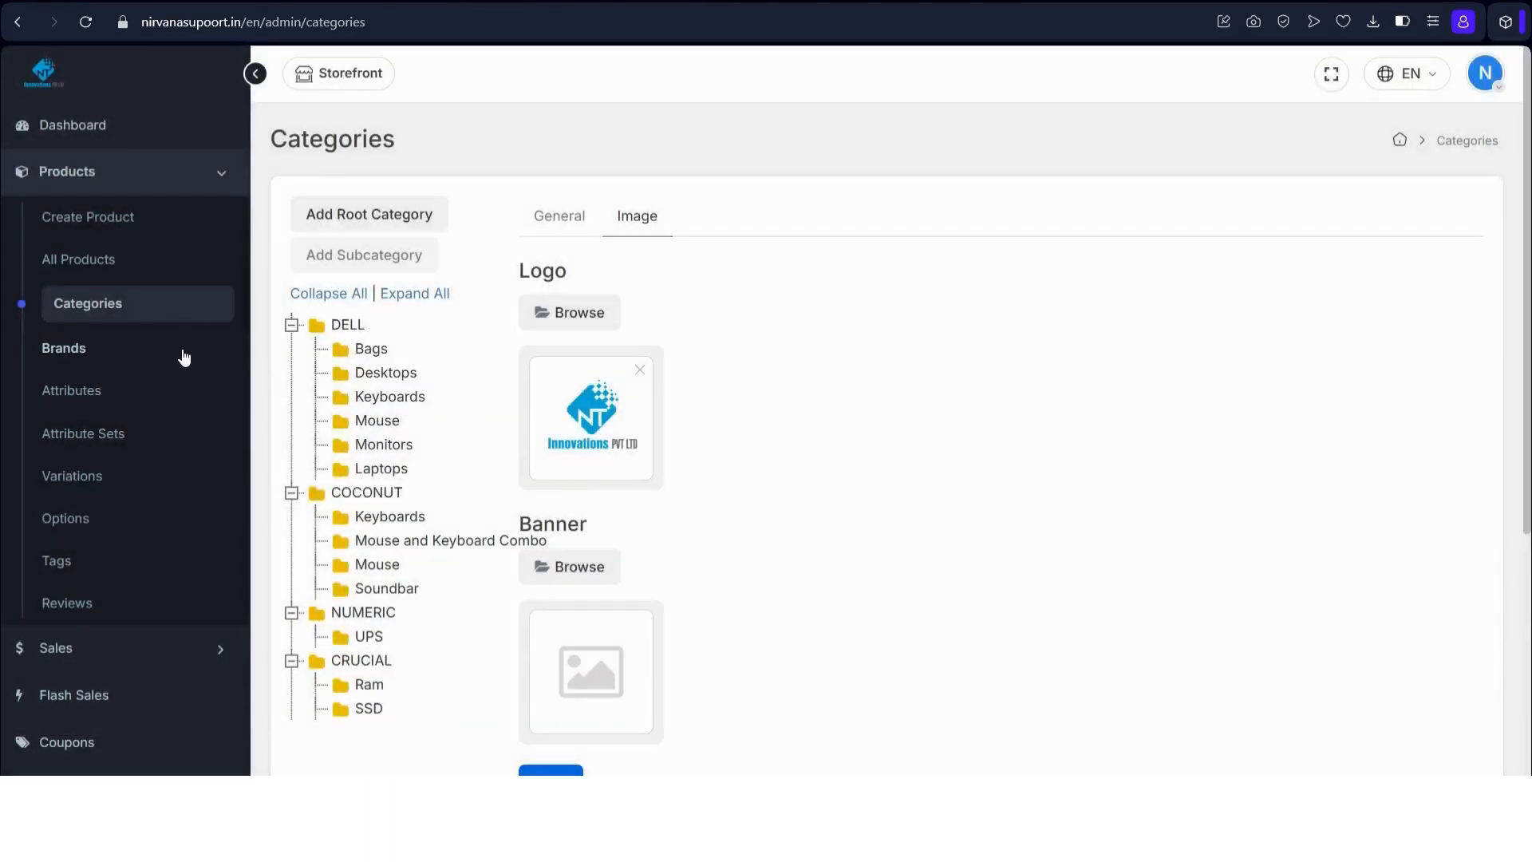
{"action": "left_click", "coordinate": [551, 771]}
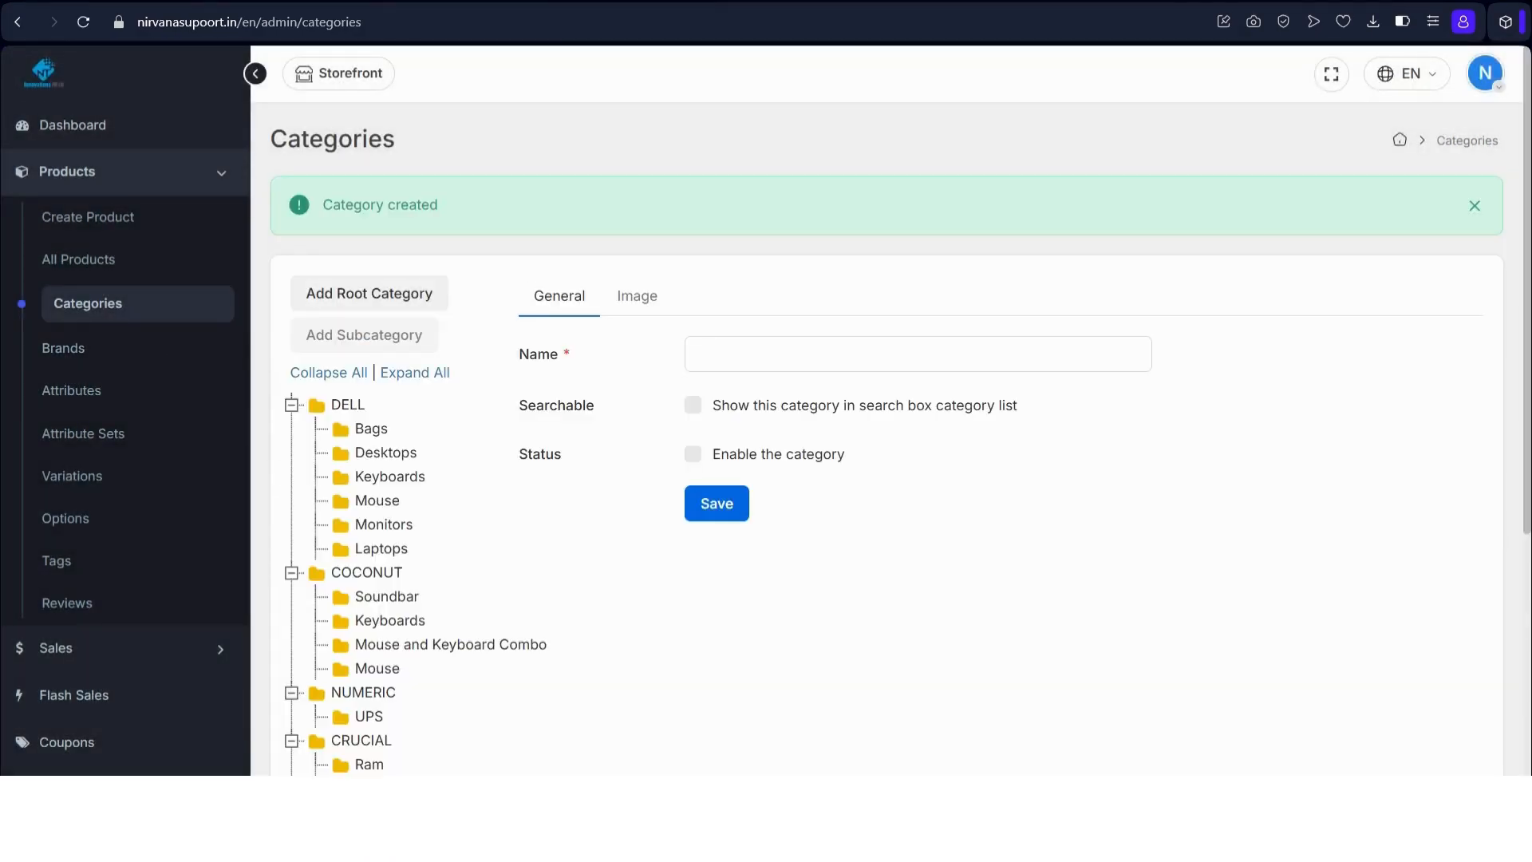
Add a subcategory named Test Sub under the Test Root category and enable it.
{"action": "scroll", "coordinate": [525, 732], "scroll_direction": "down", "scroll_amount": 4}
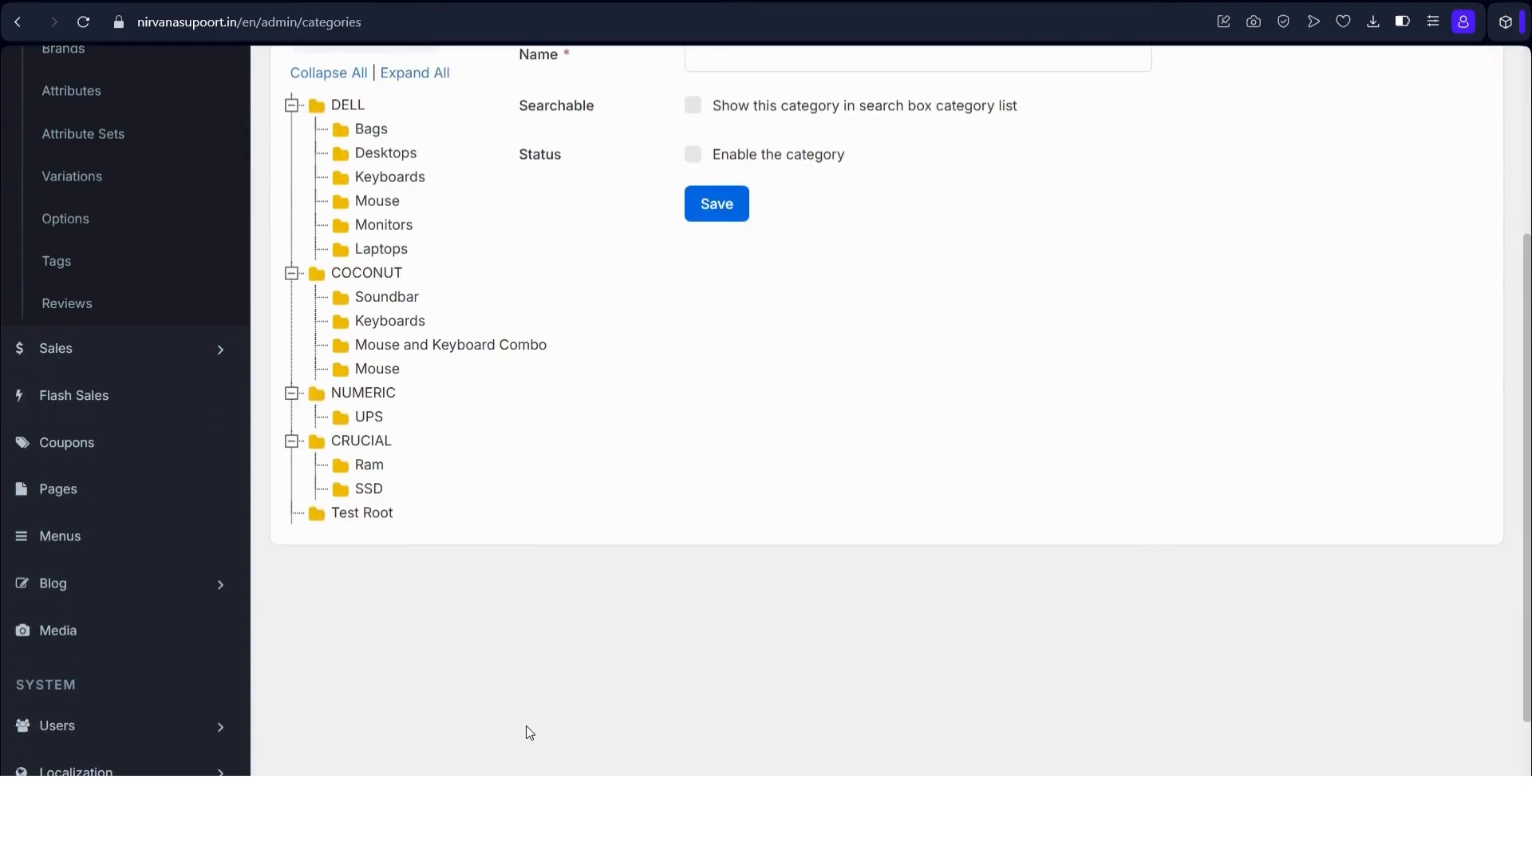
{"action": "left_click", "coordinate": [367, 515]}
{"action": "scroll", "coordinate": [367, 519], "scroll_direction": "up", "scroll_amount": 4}
{"action": "scroll", "coordinate": [366, 519], "scroll_direction": "down", "scroll_amount": 1}
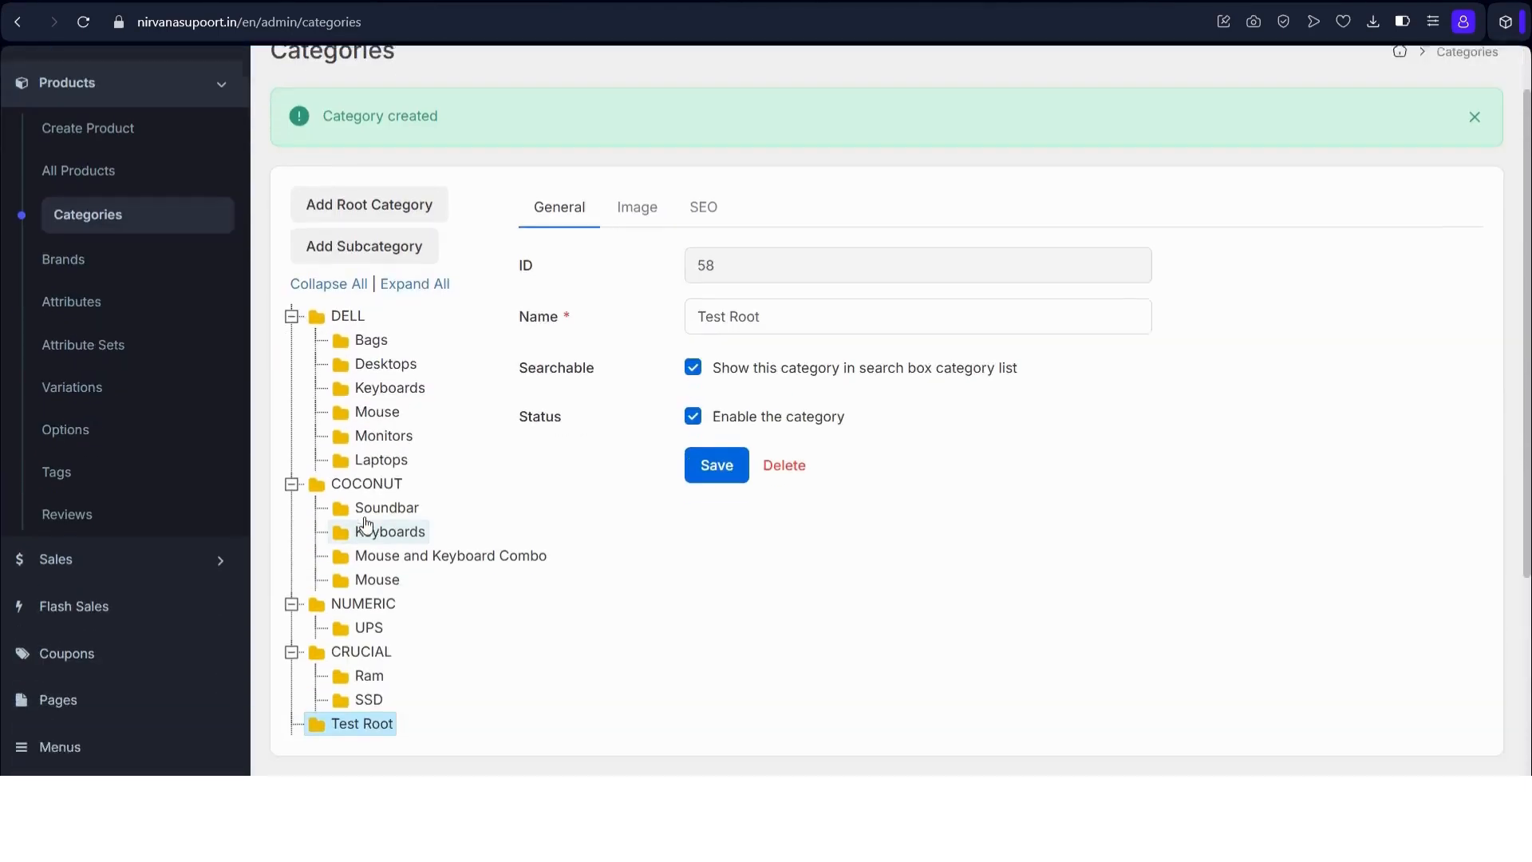
{"action": "scroll", "coordinate": [366, 525], "scroll_direction": "up", "scroll_amount": 1}
{"action": "scroll", "coordinate": [367, 522], "scroll_direction": "up", "scroll_amount": 1}
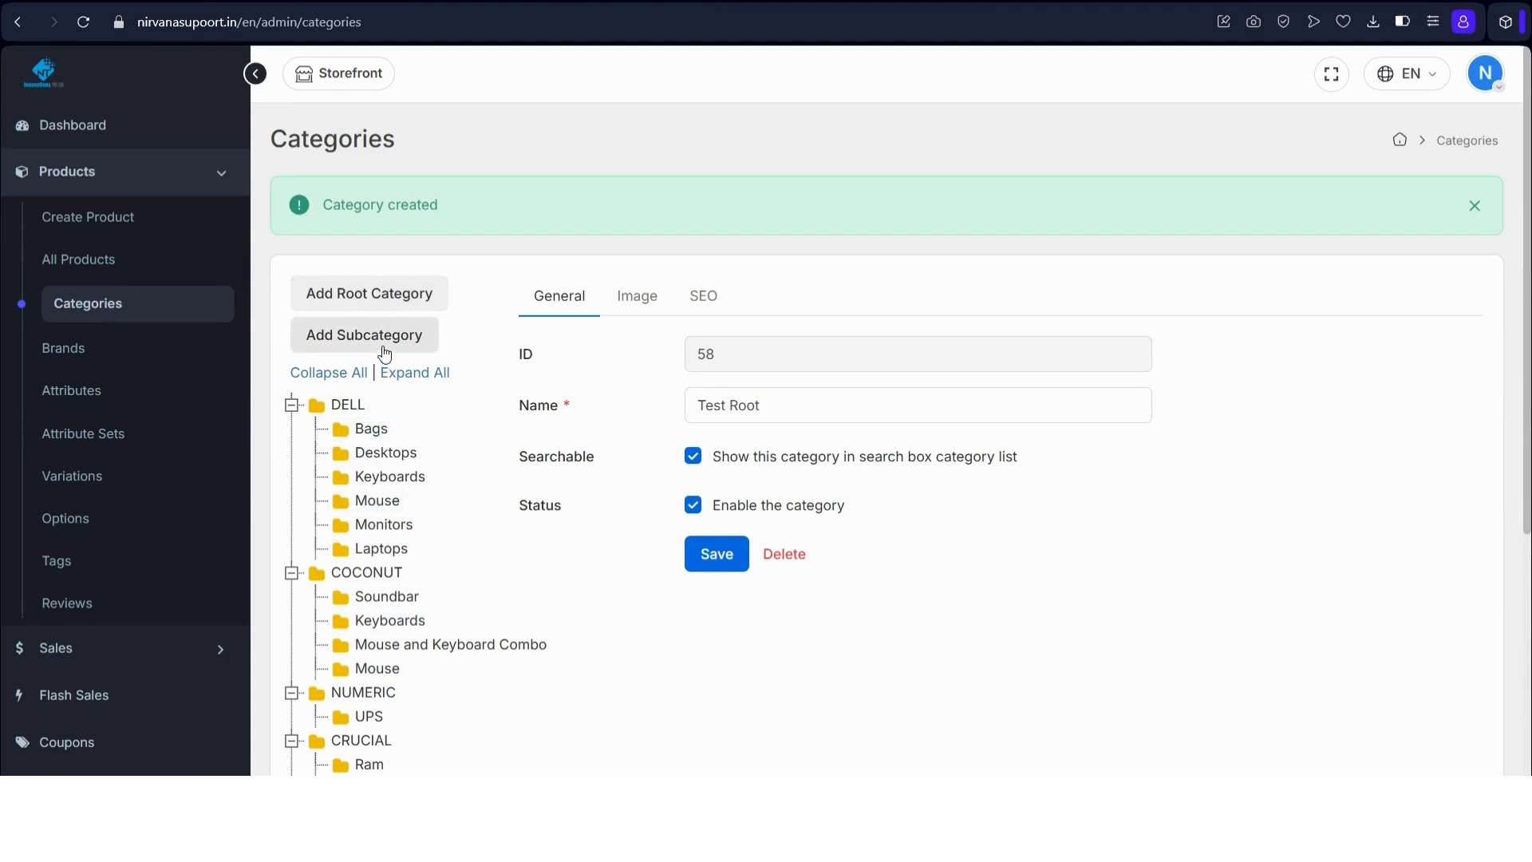
{"action": "scroll", "coordinate": [384, 345], "scroll_direction": "down", "scroll_amount": 4}
{"action": "scroll", "coordinate": [356, 476], "scroll_direction": "up", "scroll_amount": 4}
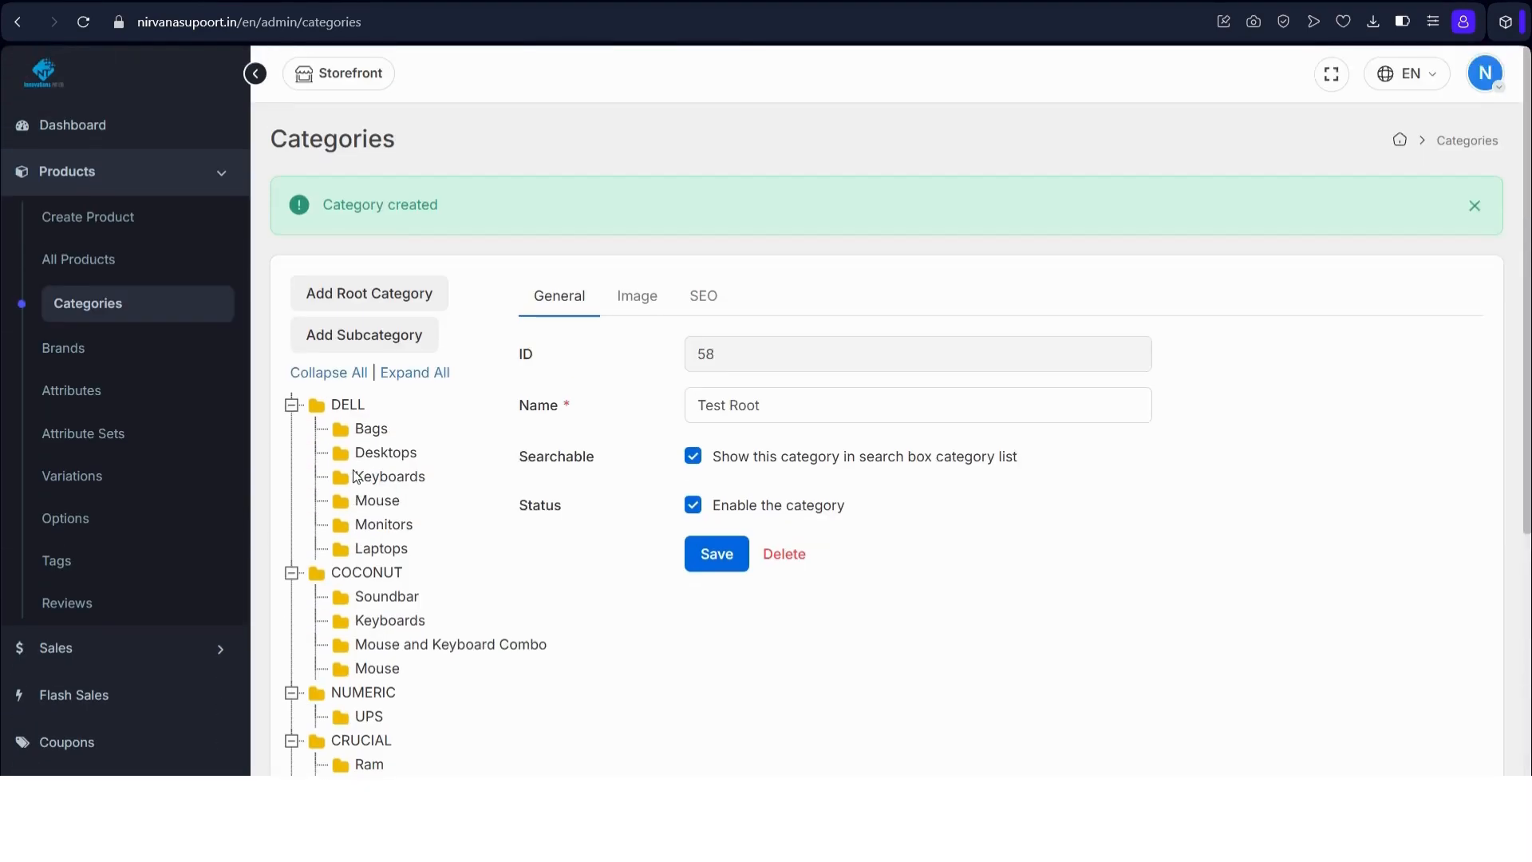
{"action": "left_click", "coordinate": [346, 337]}
{"action": "left_click", "coordinate": [797, 369]}
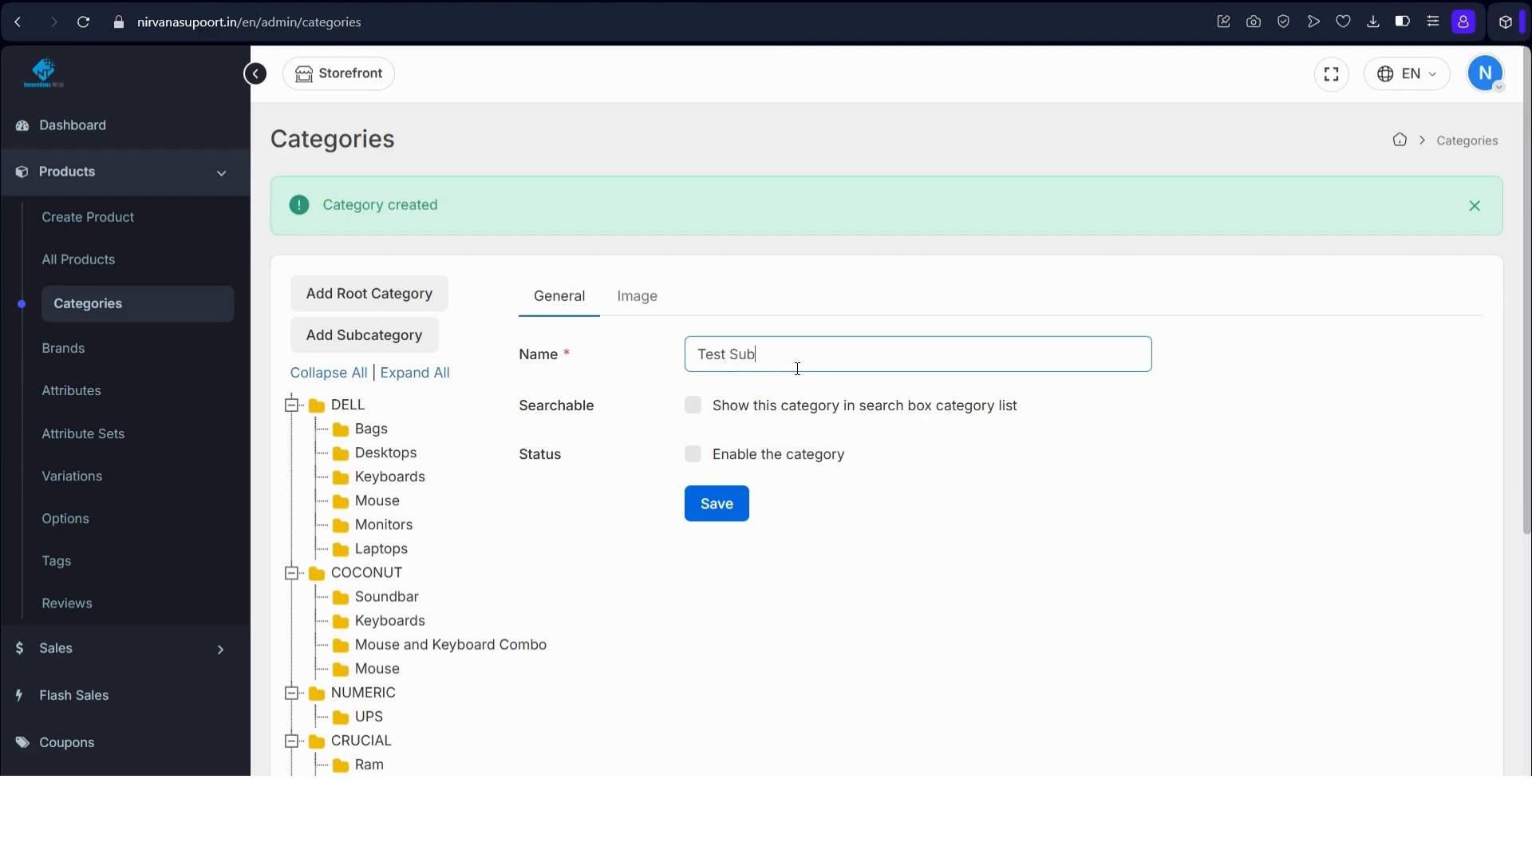
{"action": "left_click", "coordinate": [699, 455]}
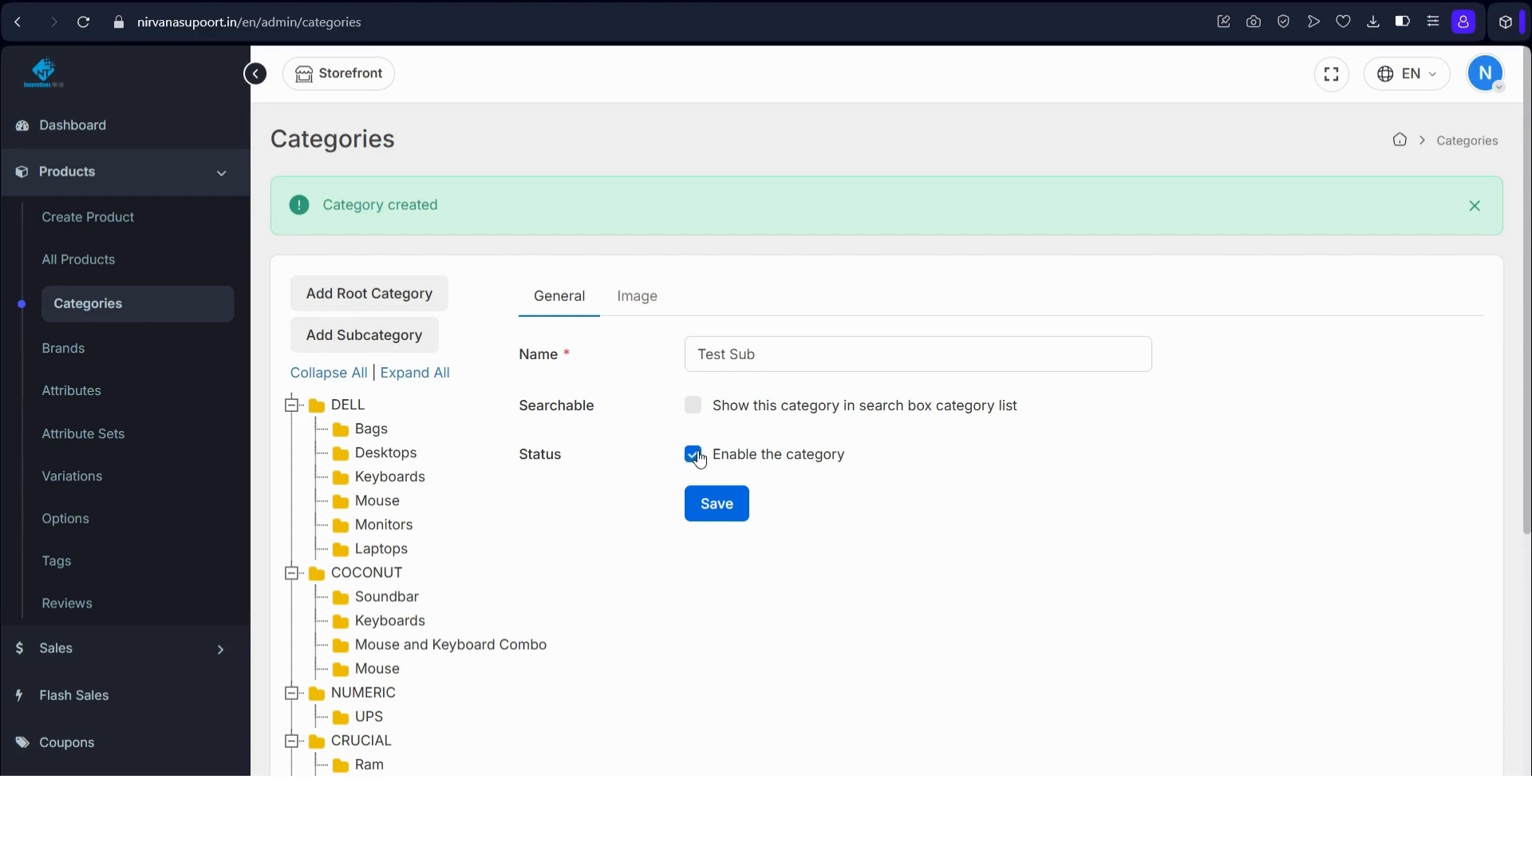
Search the file manager for "logo", insert Logo.png as the Test Sub subcategory's logo, and save the subcategory.
{"action": "left_click", "coordinate": [634, 305]}
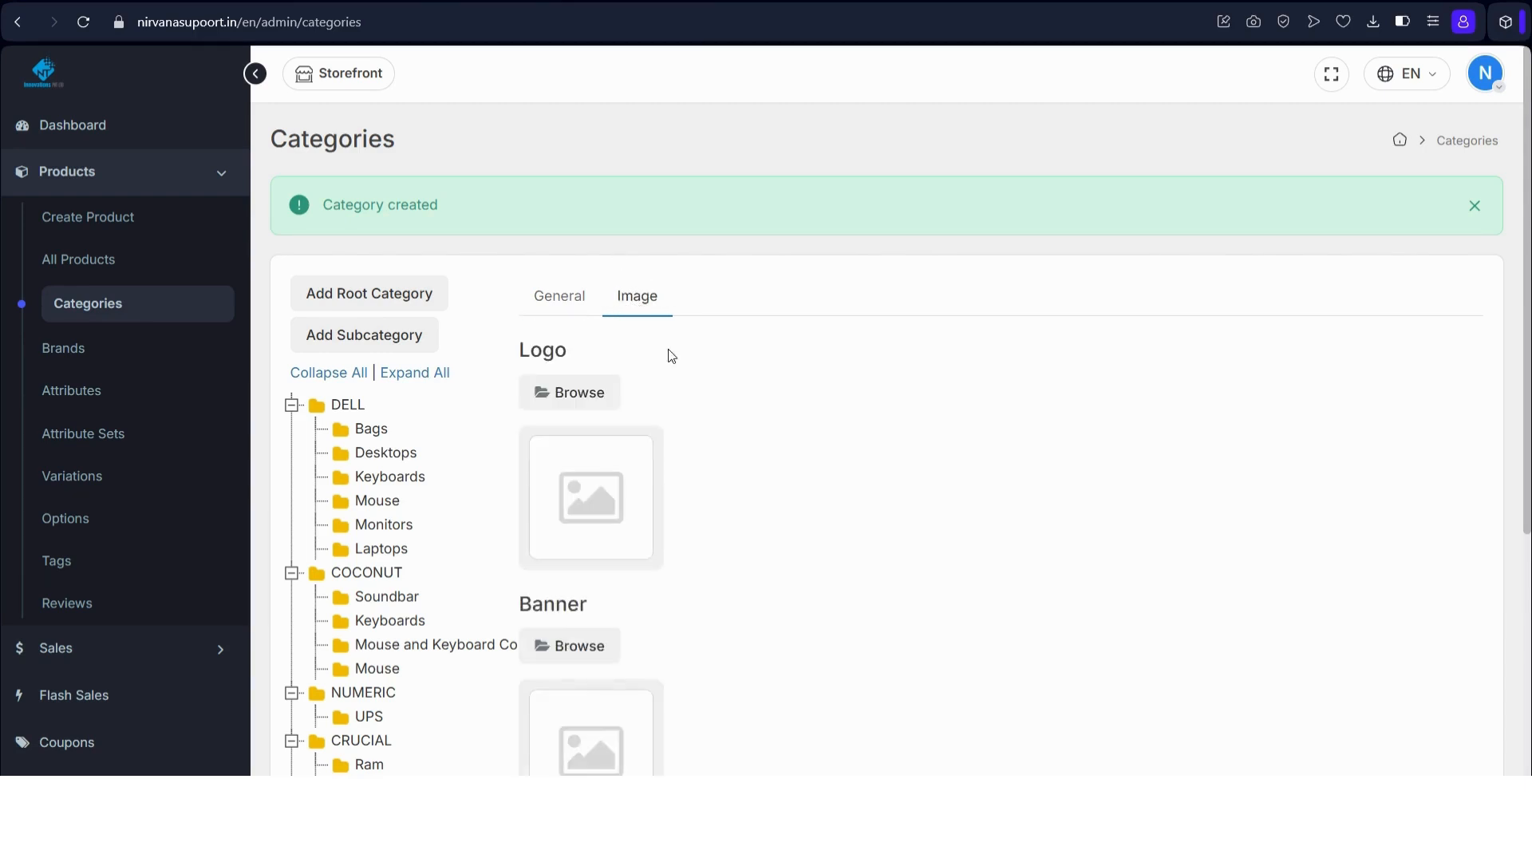
{"action": "left_click", "coordinate": [597, 405]}
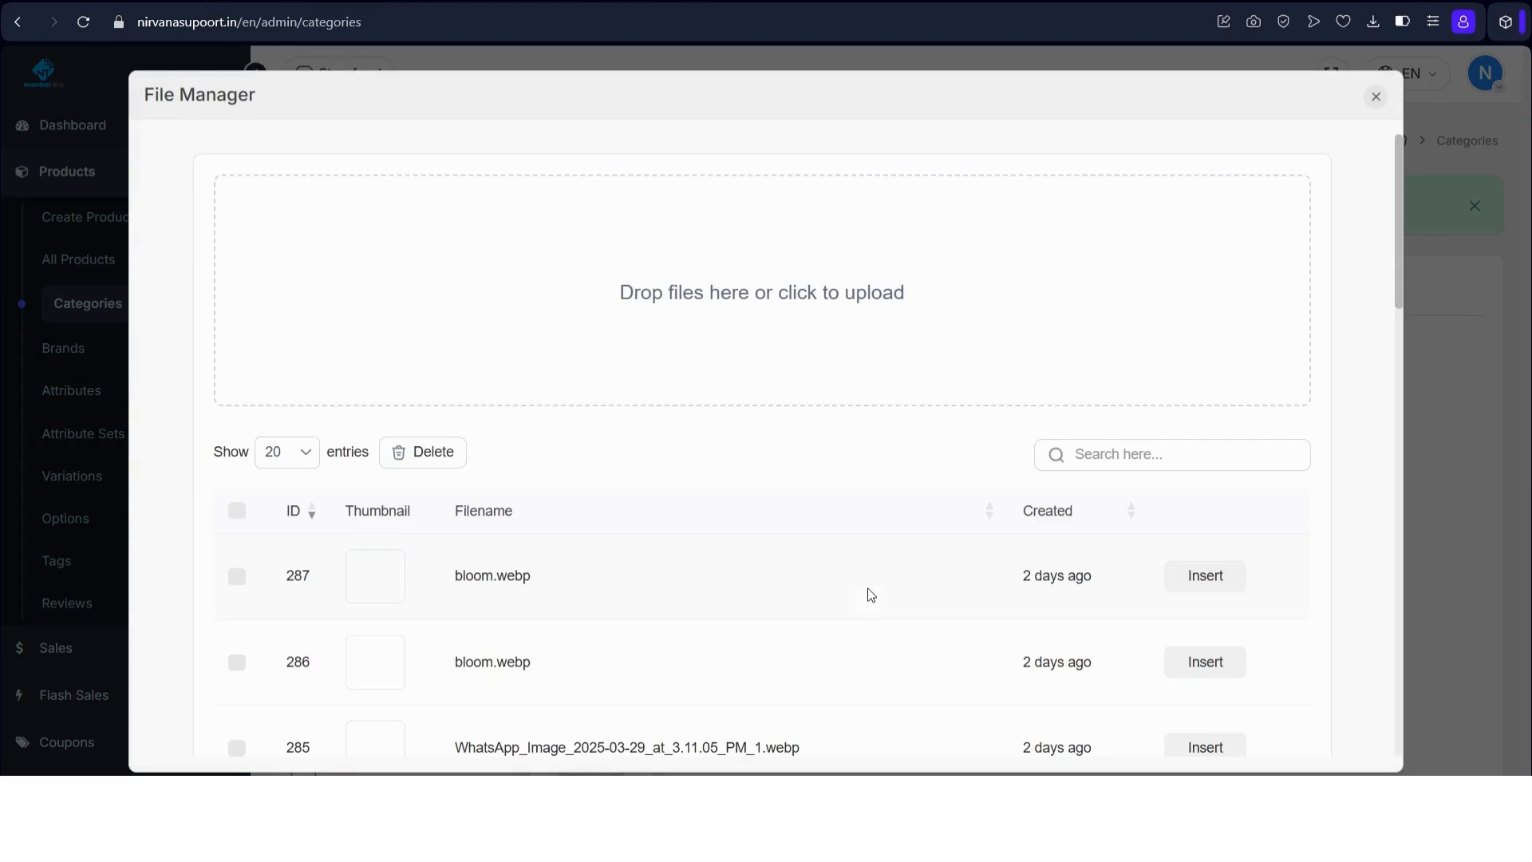
{"action": "left_click", "coordinate": [1127, 470]}
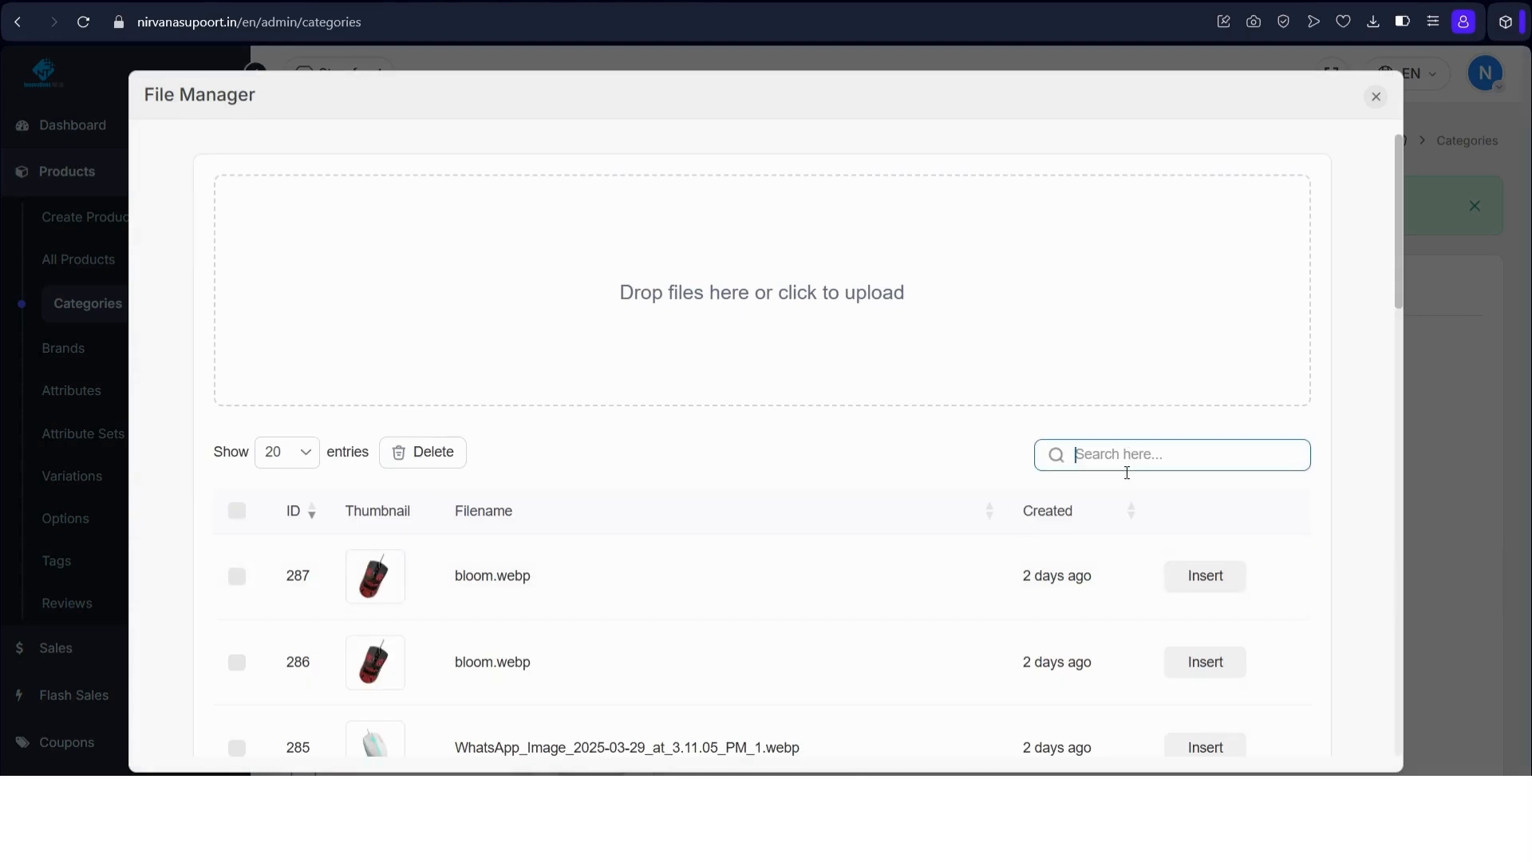
{"action": "type", "text": "logo"}
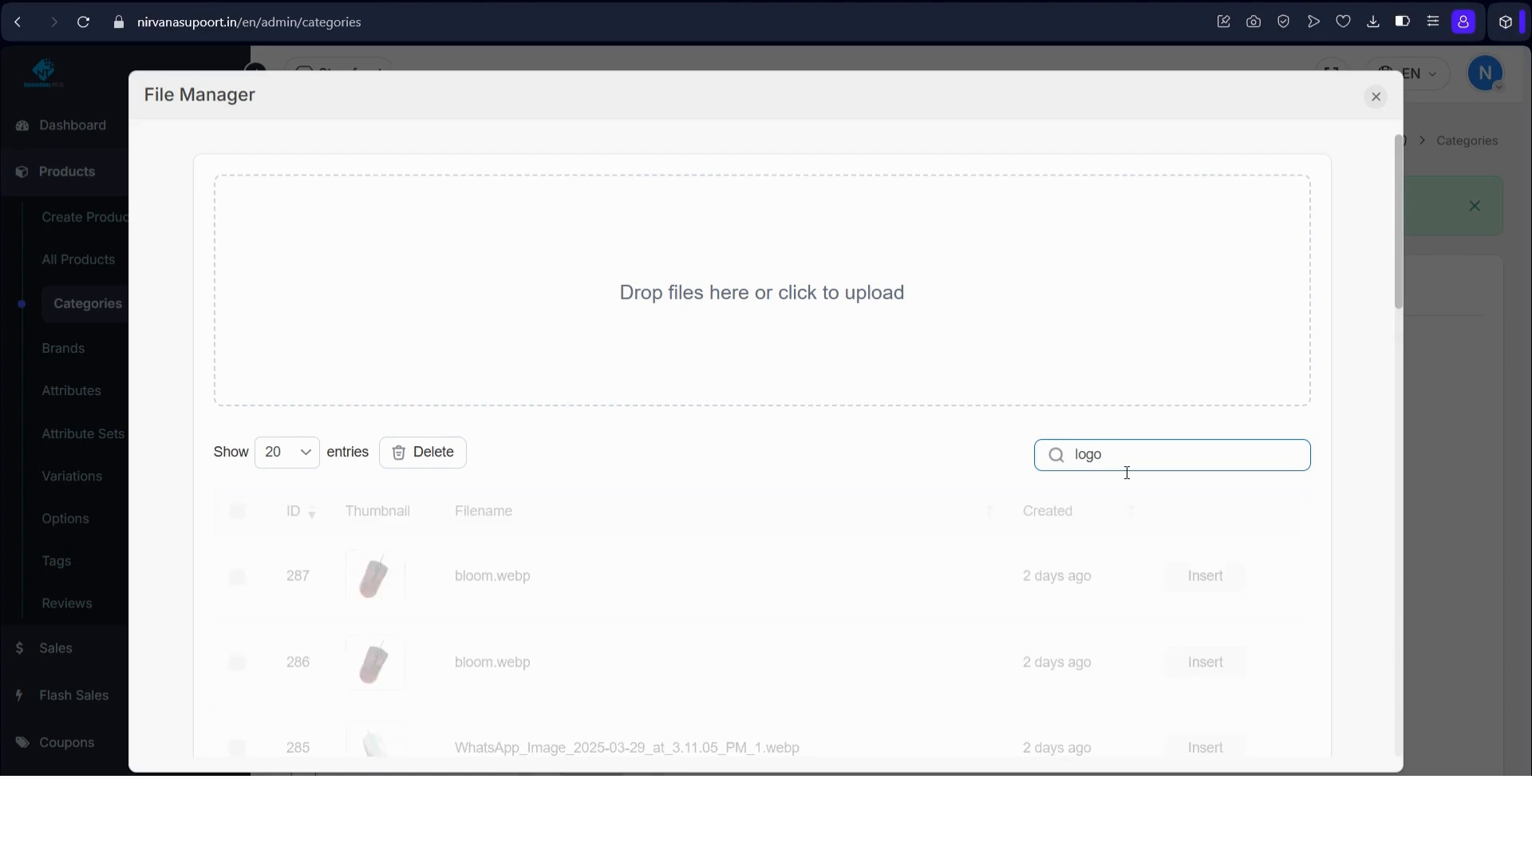
{"action": "scroll", "coordinate": [1127, 473], "scroll_direction": "down", "scroll_amount": 4}
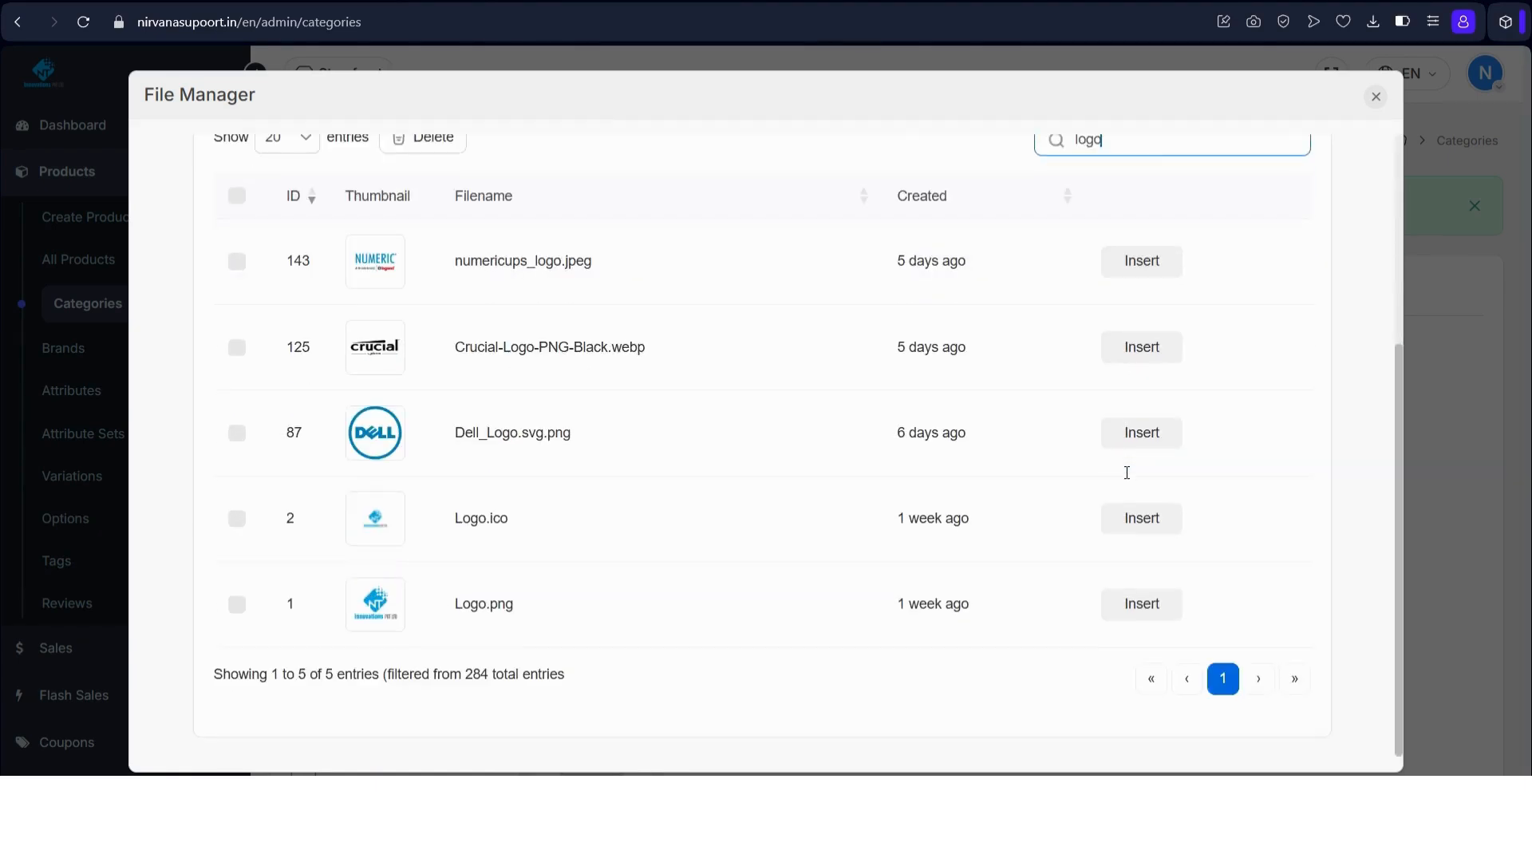
{"action": "left_click", "coordinate": [1161, 597]}
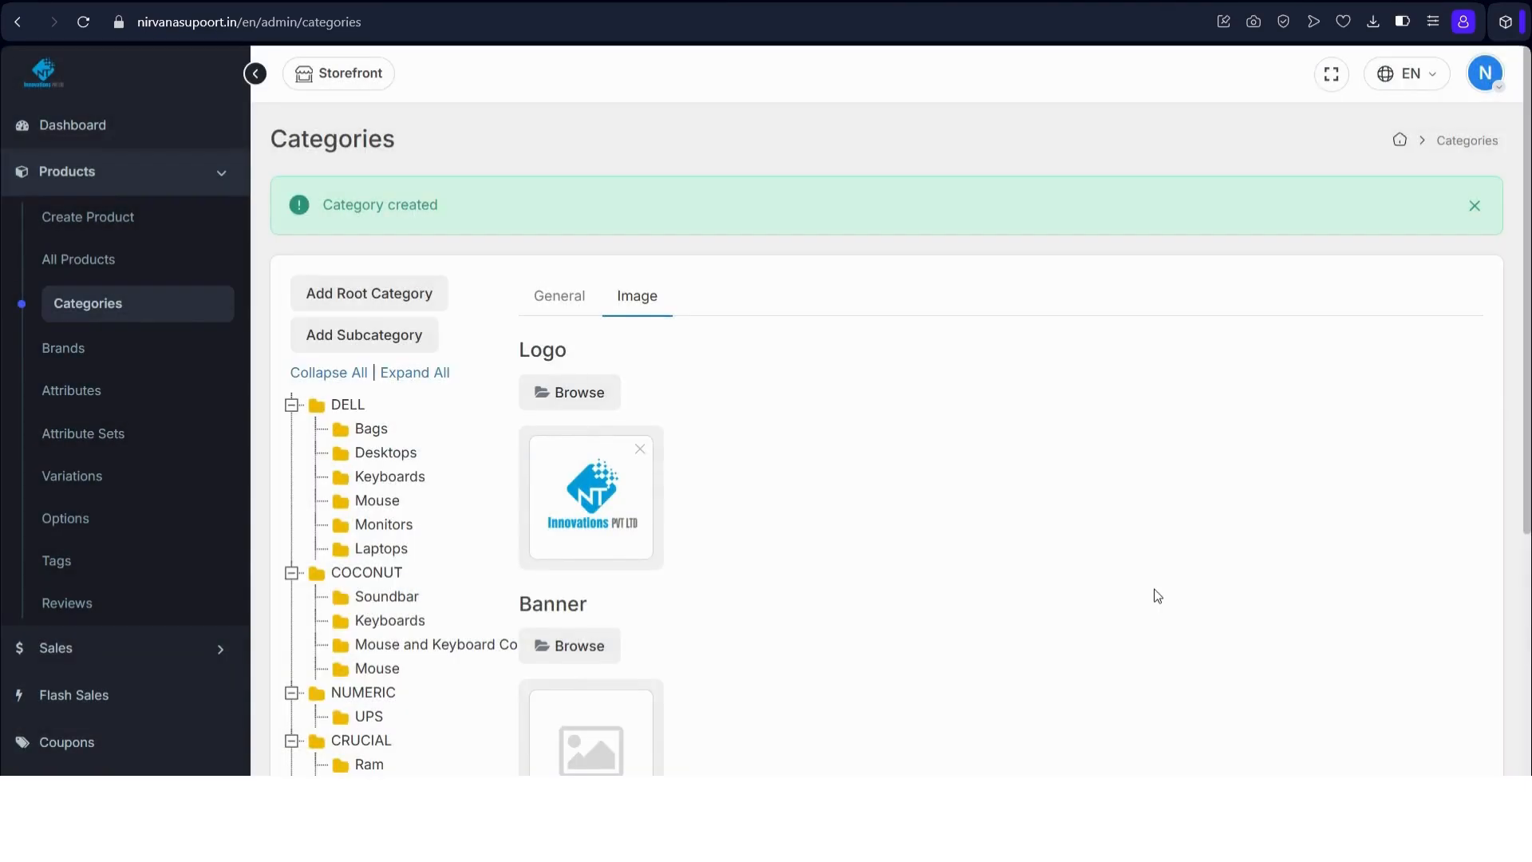
{"action": "scroll", "coordinate": [1157, 596], "scroll_direction": "down", "scroll_amount": 5}
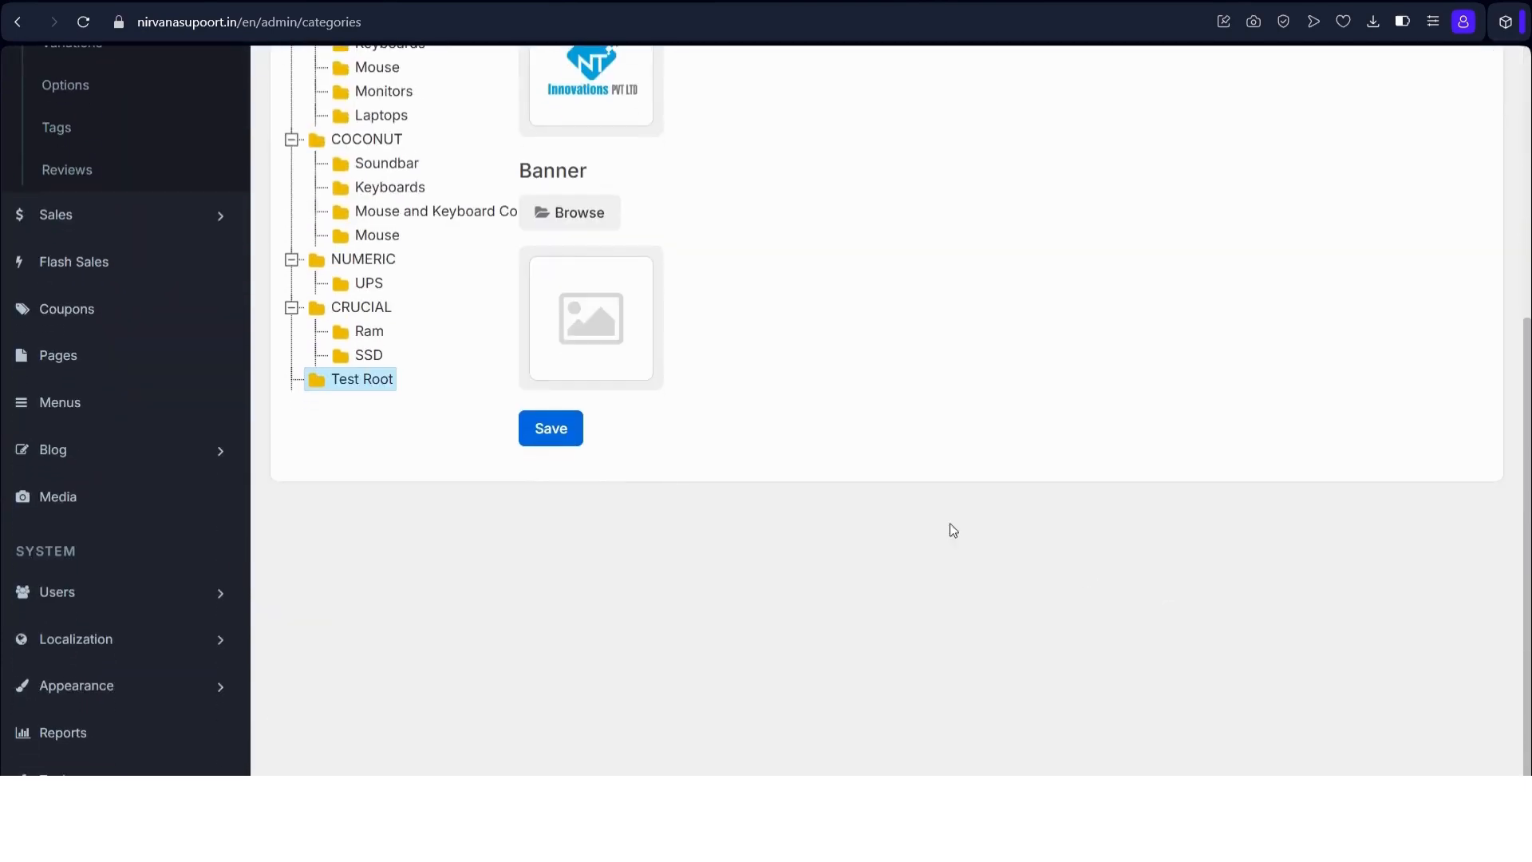
{"action": "left_click", "coordinate": [587, 429]}
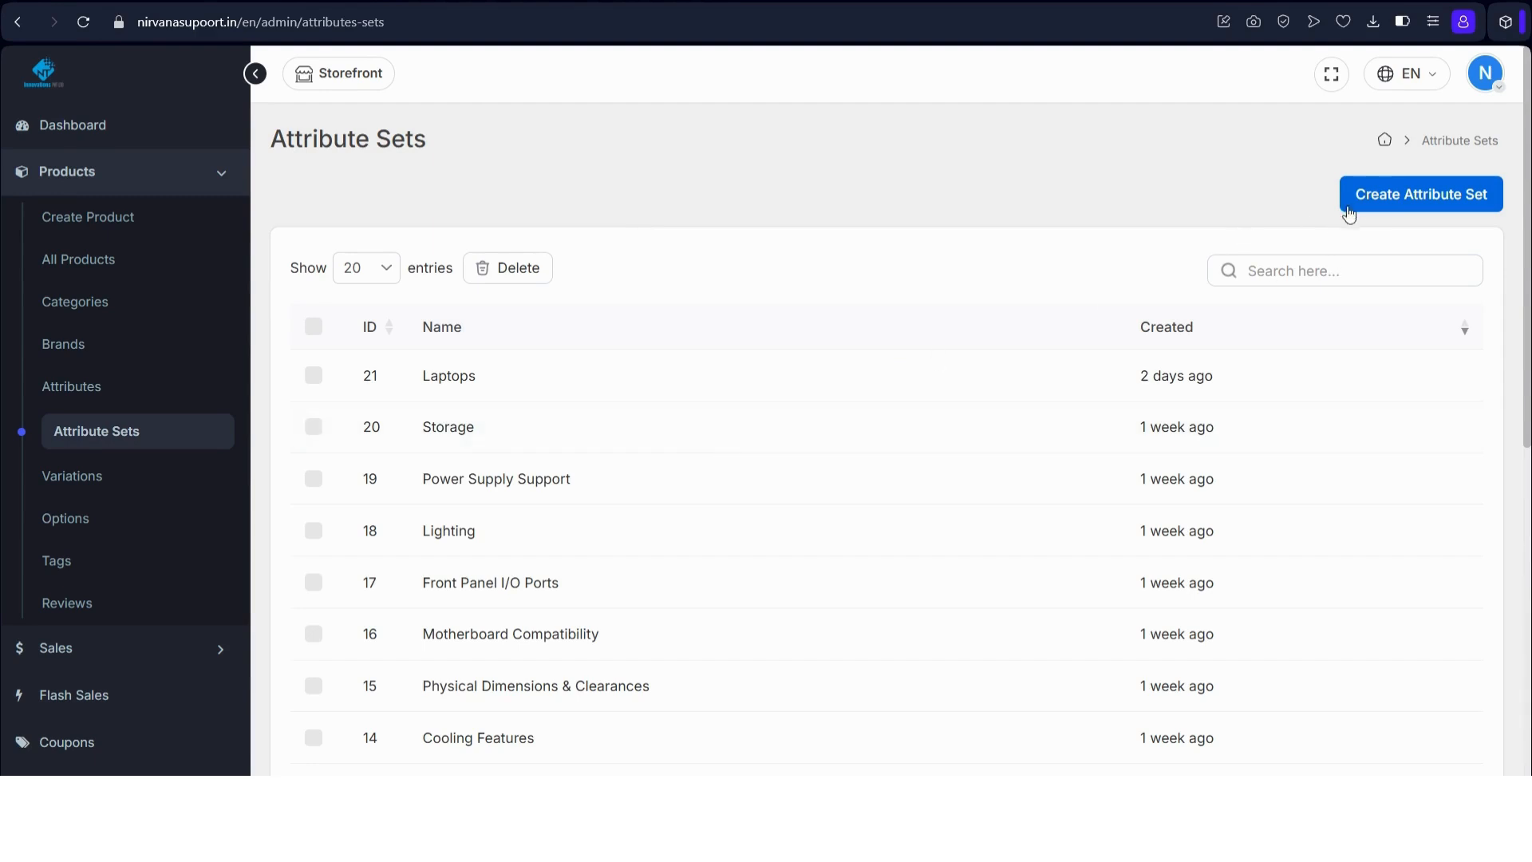
Create and save a product attribute set named Test Set.
{"action": "left_click", "coordinate": [1371, 197]}
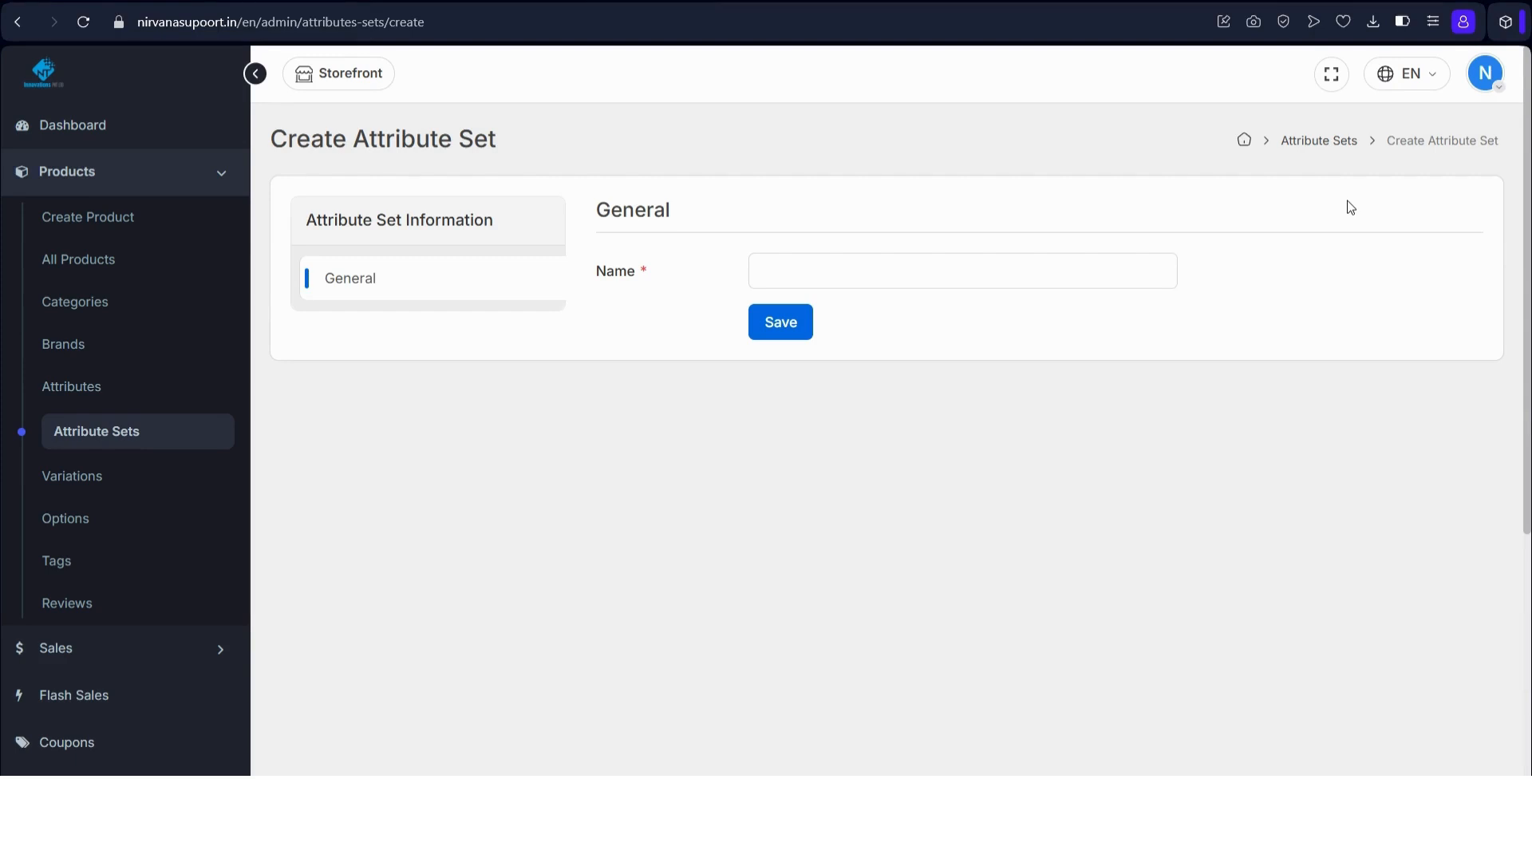
{"action": "left_click", "coordinate": [874, 286]}
{"action": "type", "text": "T"}
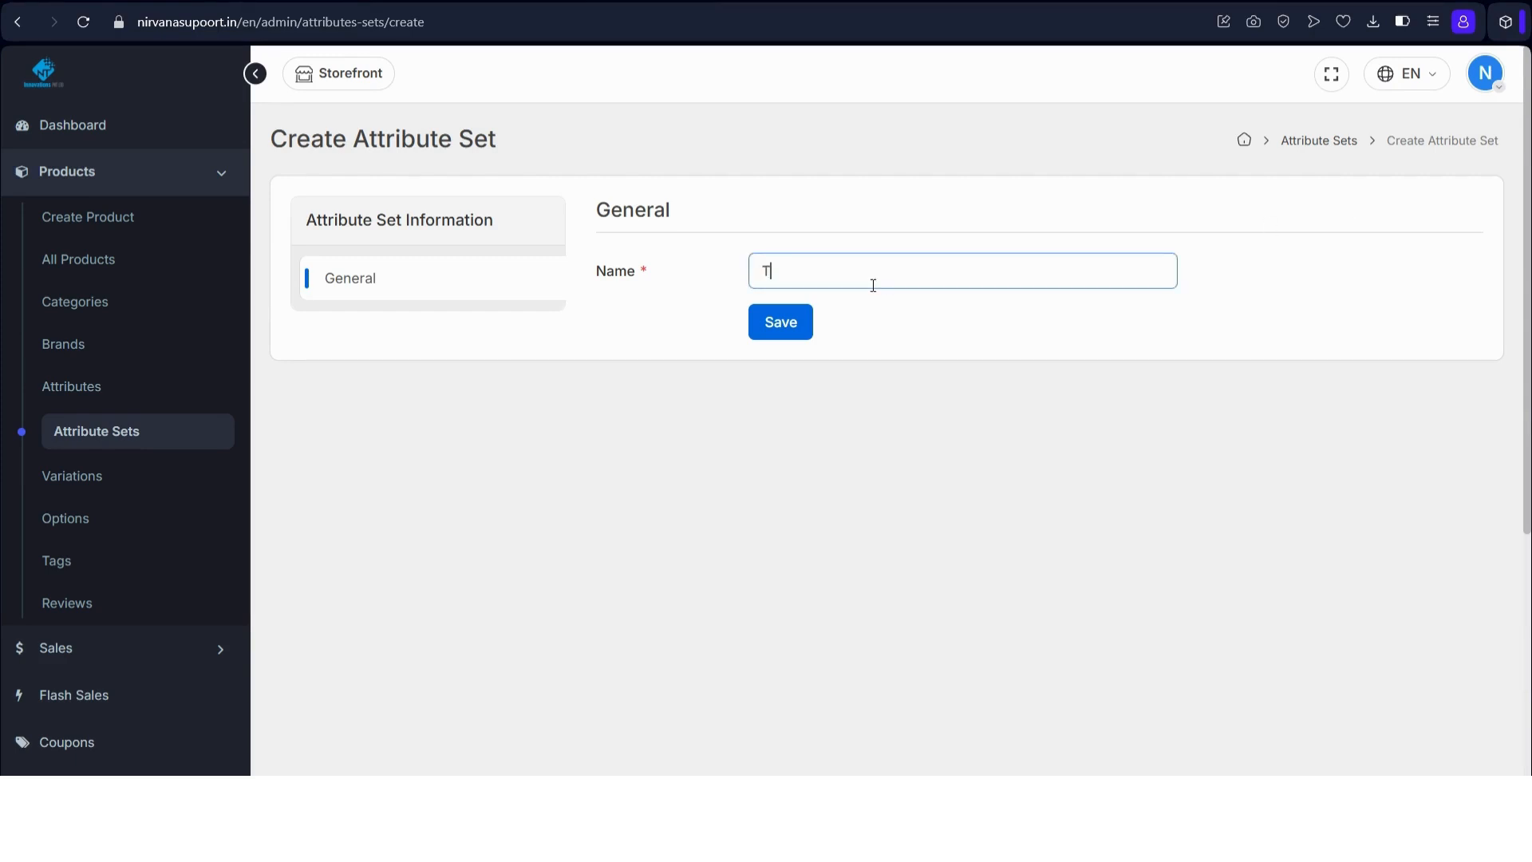
{"action": "type", "text": "est Set"}
{"action": "left_click", "coordinate": [811, 322]}
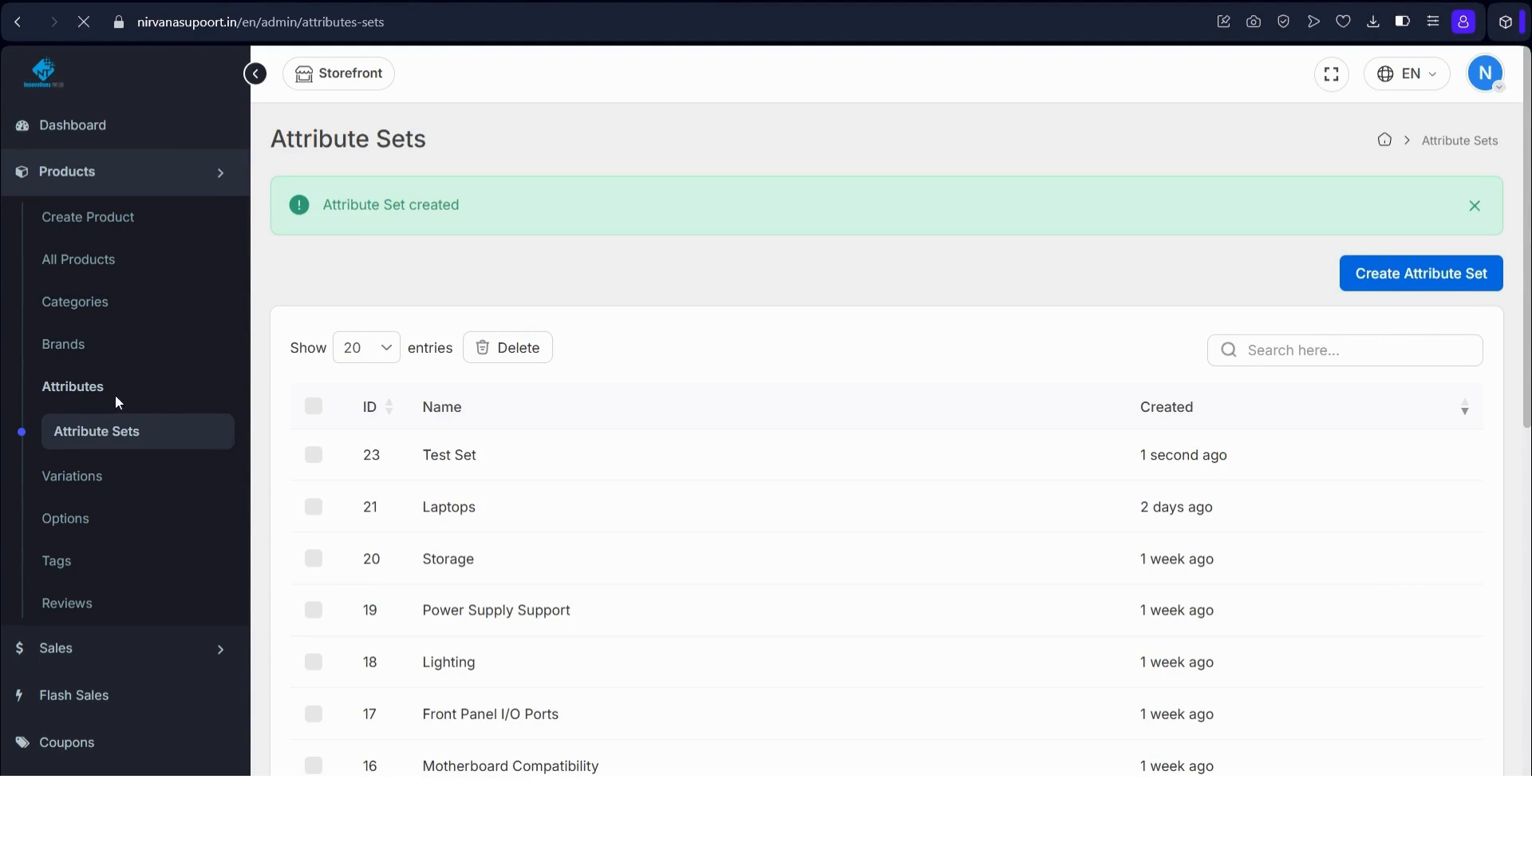
Start a new product attribute in the Test Set attribute set and name it Test Attribute.
{"action": "left_click", "coordinate": [115, 394]}
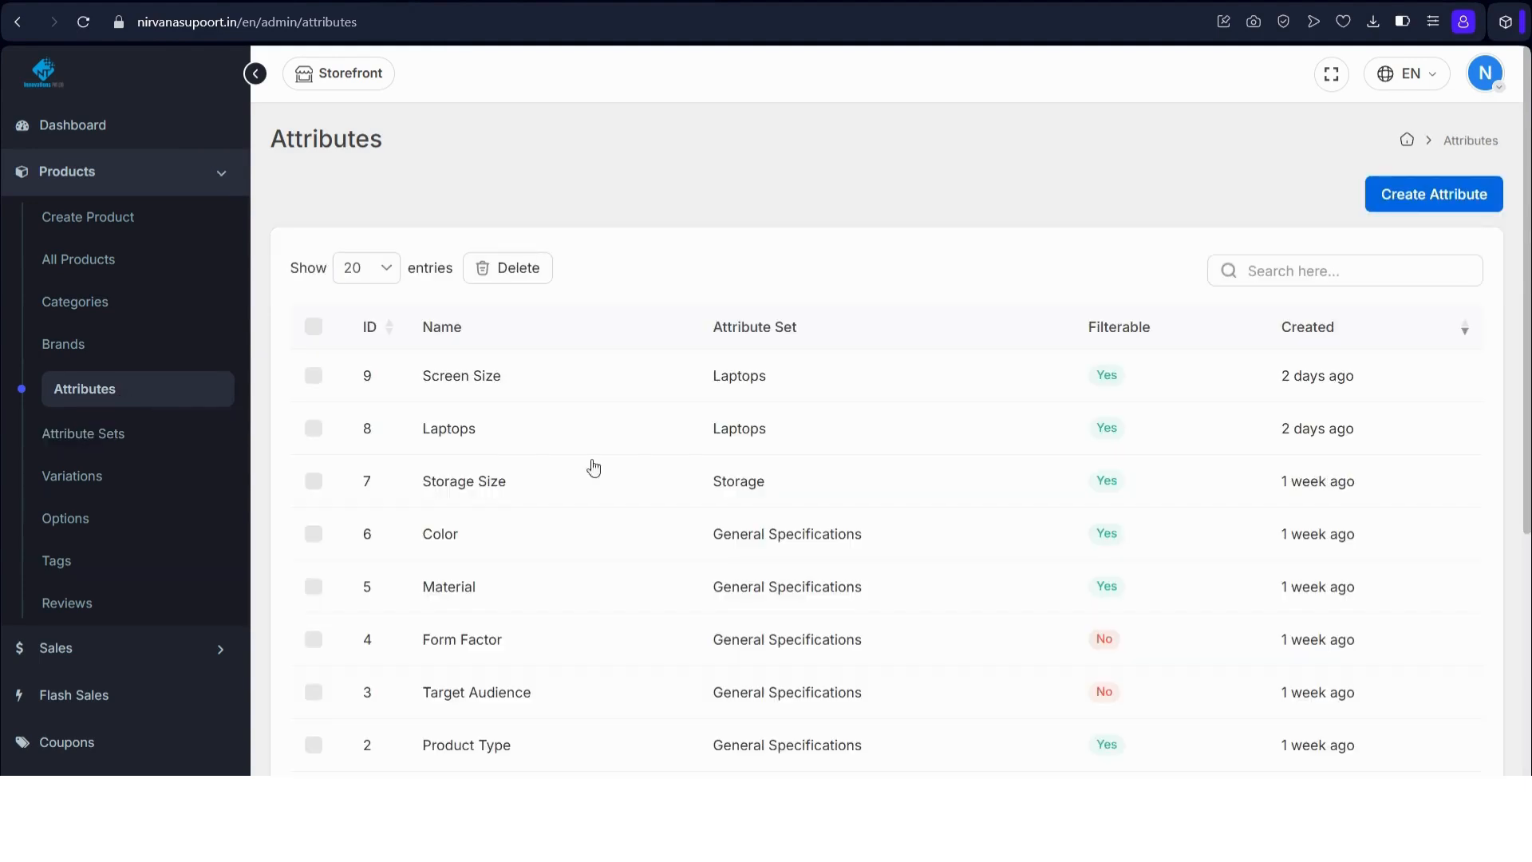
{"action": "left_click", "coordinate": [1391, 207]}
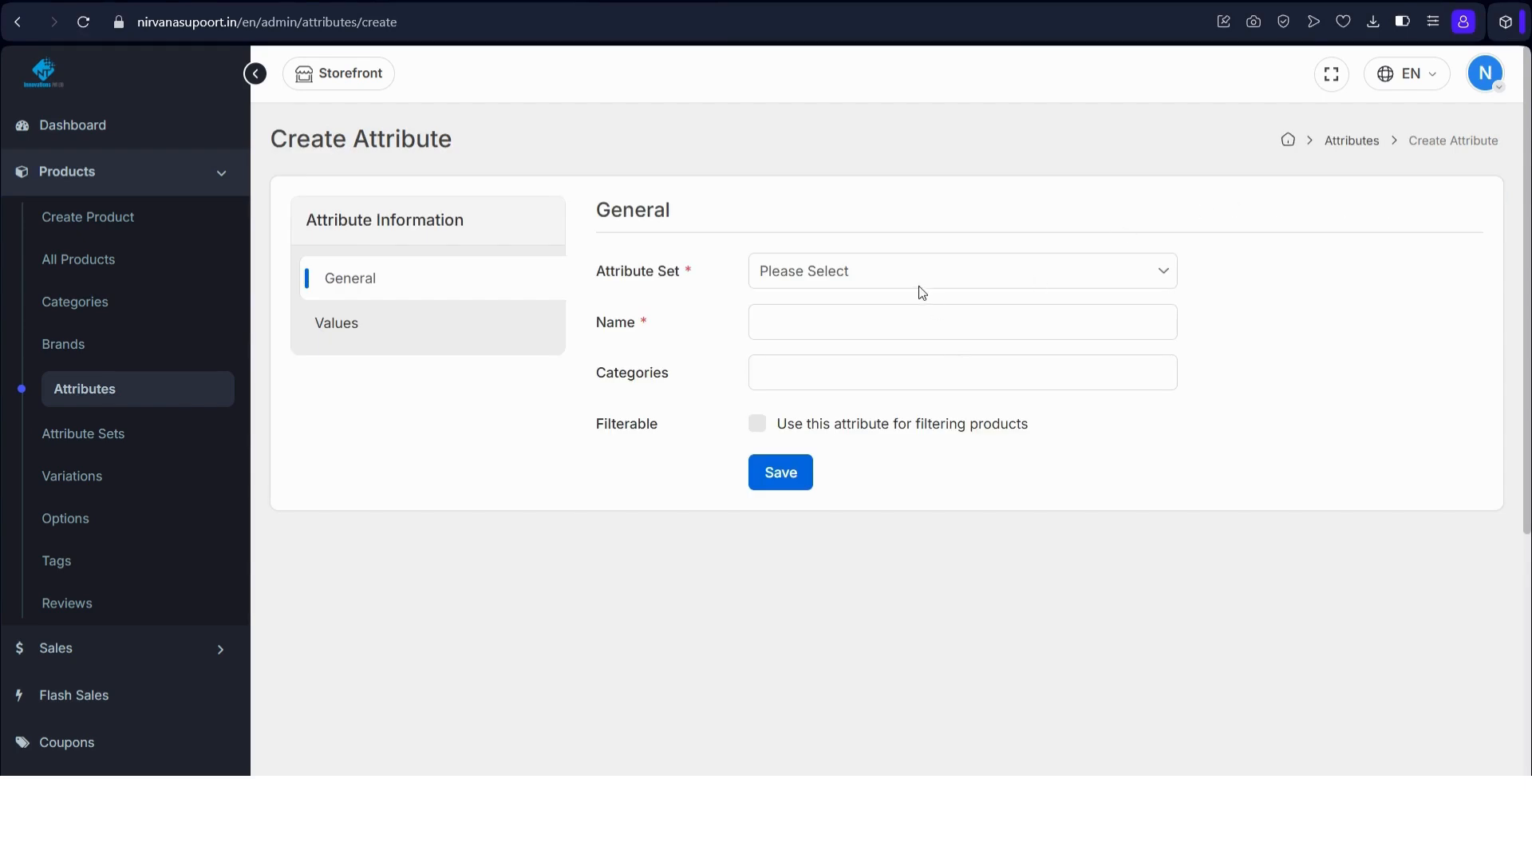
{"action": "left_click", "coordinate": [920, 278]}
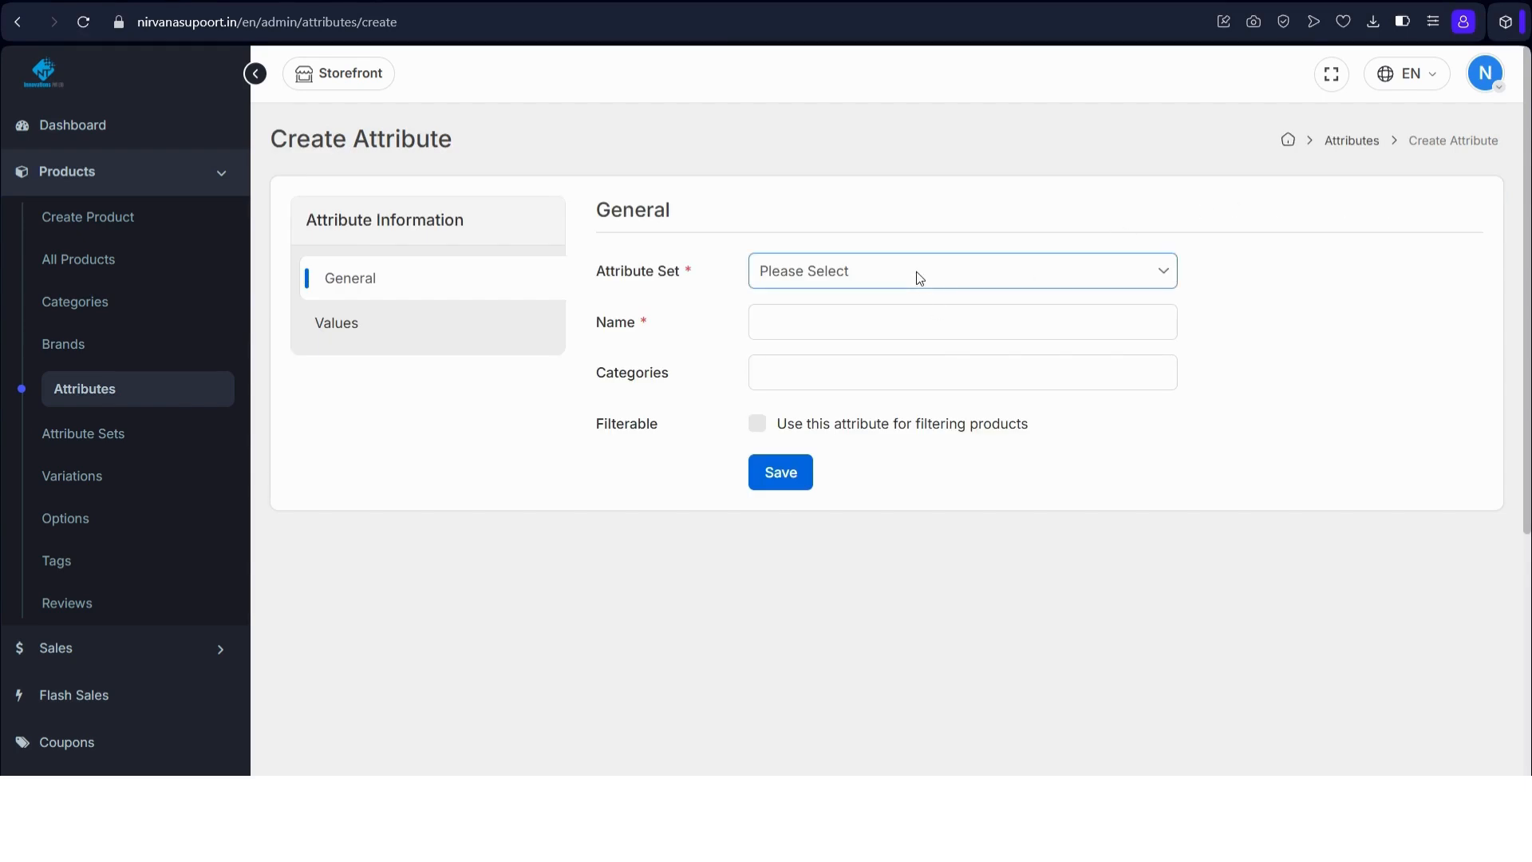
{"action": "left_click", "coordinate": [828, 773]}
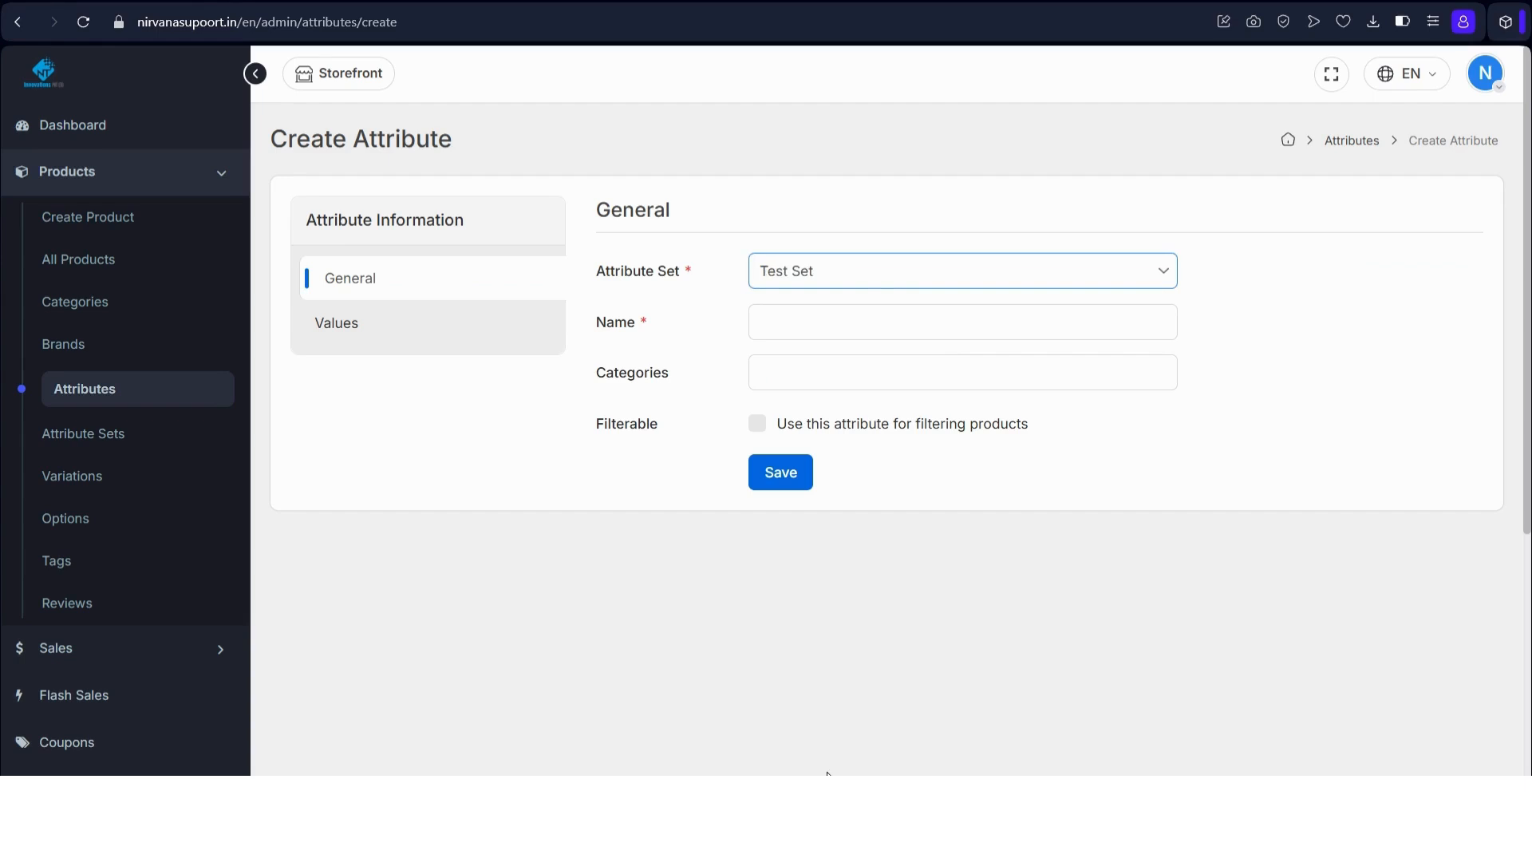
{"action": "left_click", "coordinate": [857, 328]}
{"action": "type", "text": "T"}
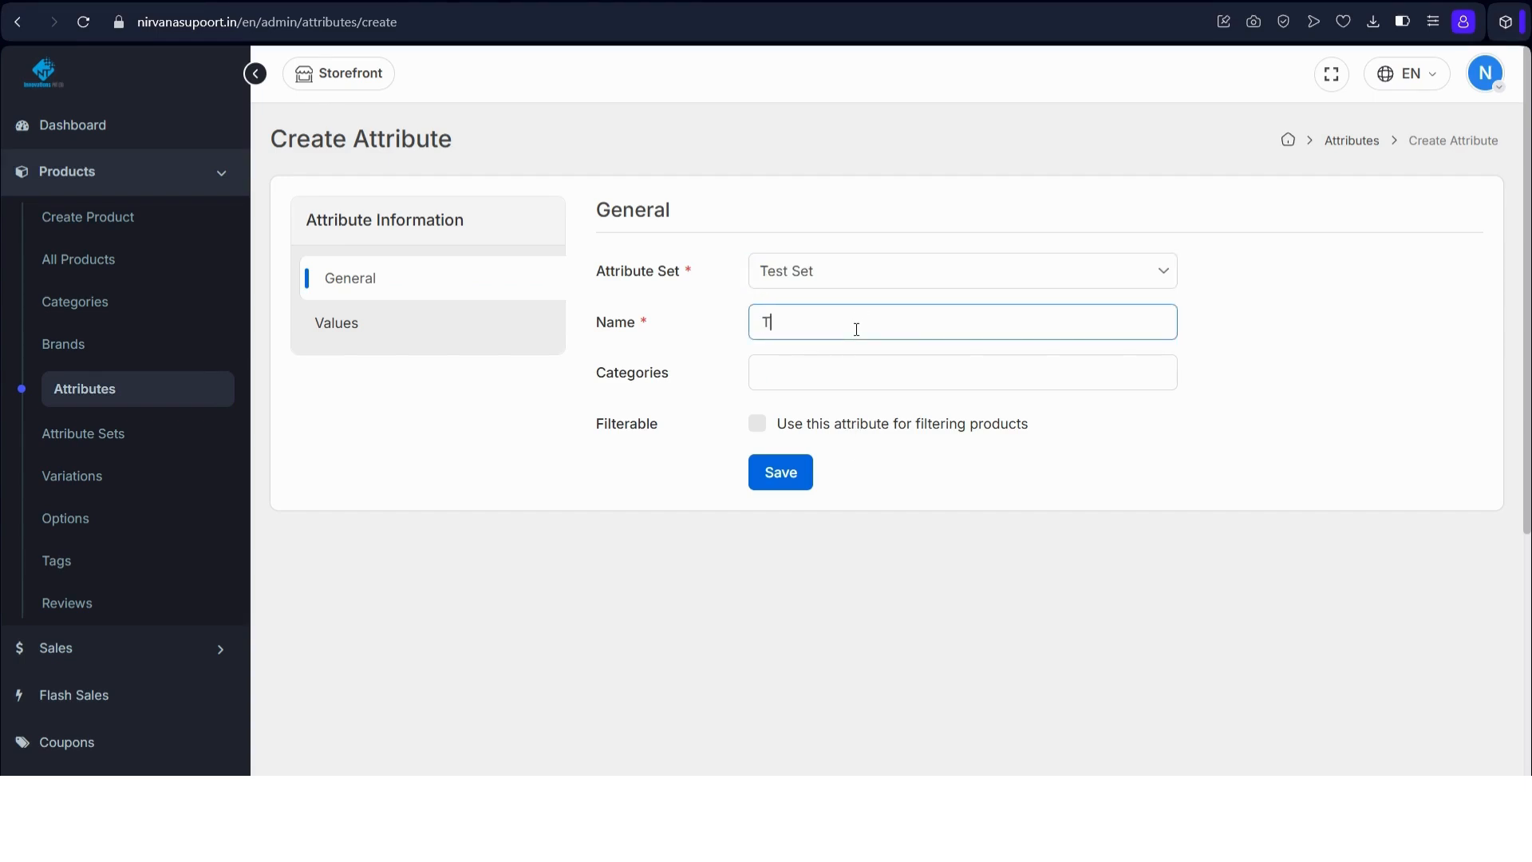
{"action": "type", "text": "est Attribute"}
Assign the Test Root and Test Sub categories to the new attribute.
{"action": "left_click", "coordinate": [830, 379]}
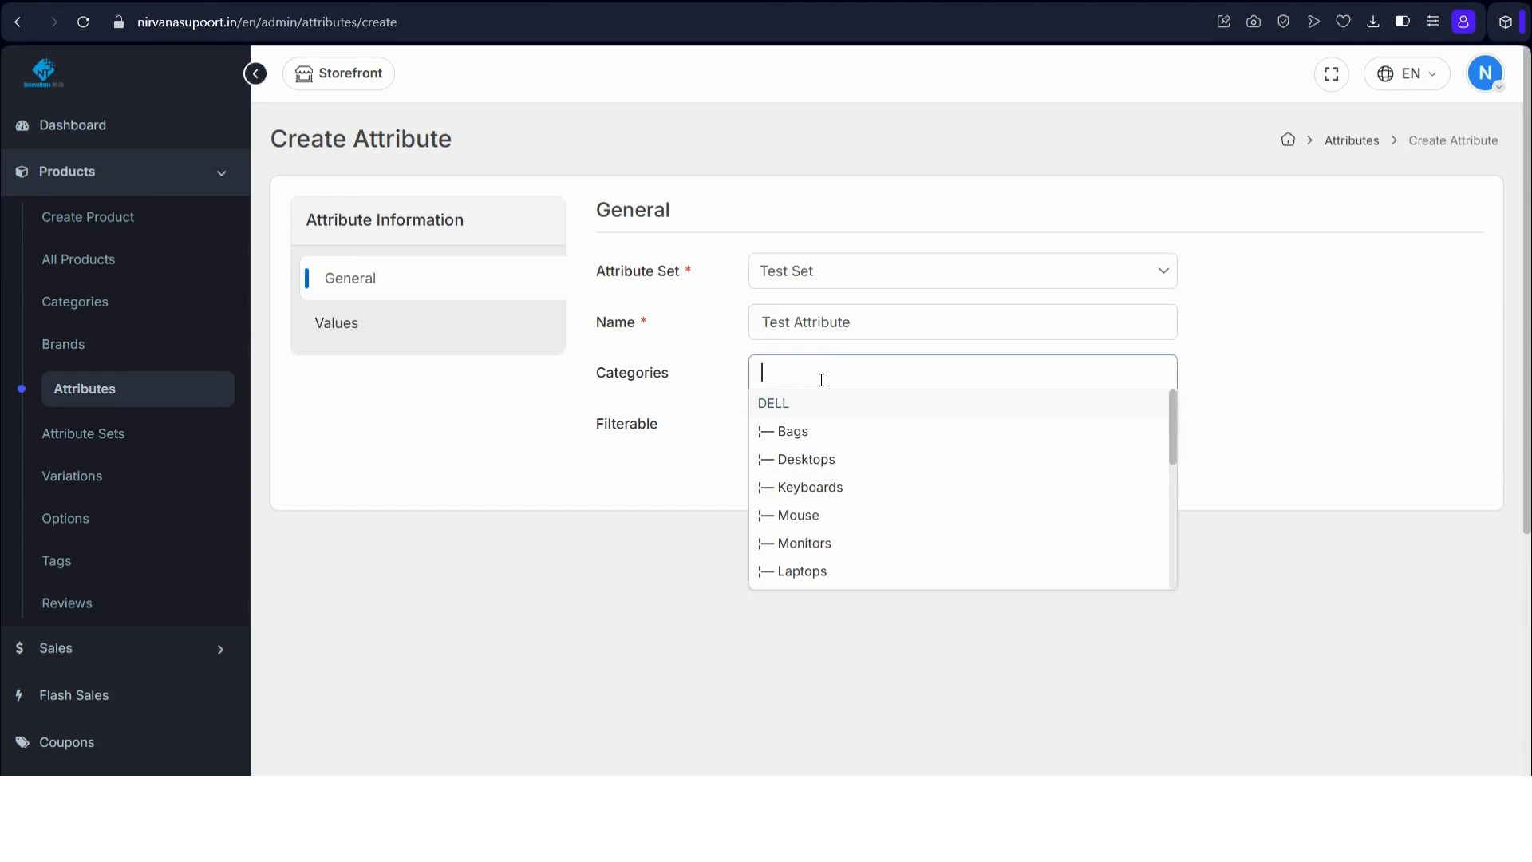
{"action": "type", "text": "Test"}
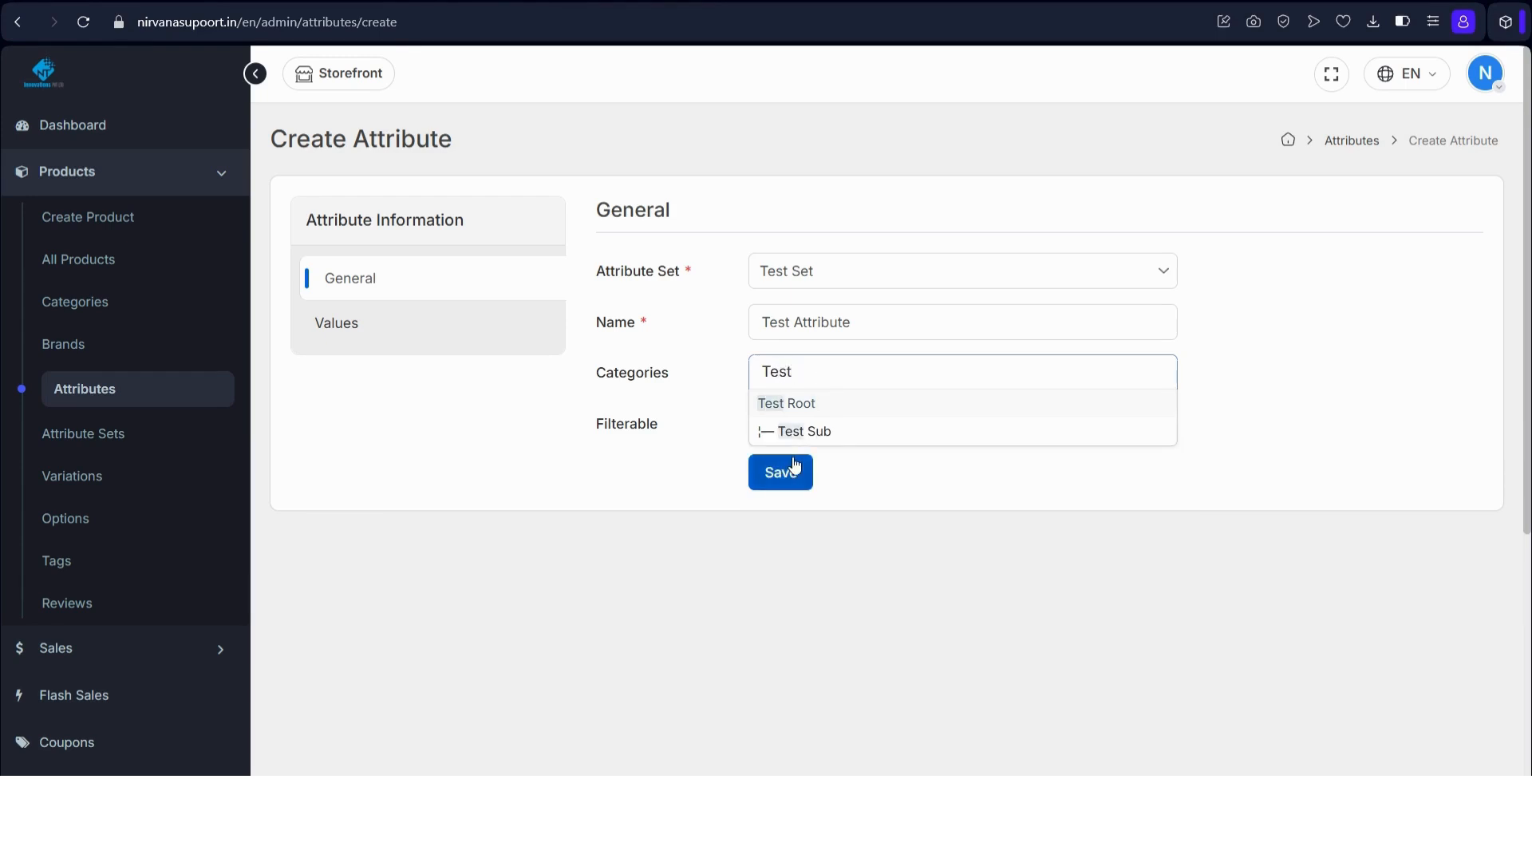
{"action": "left_click", "coordinate": [809, 405]}
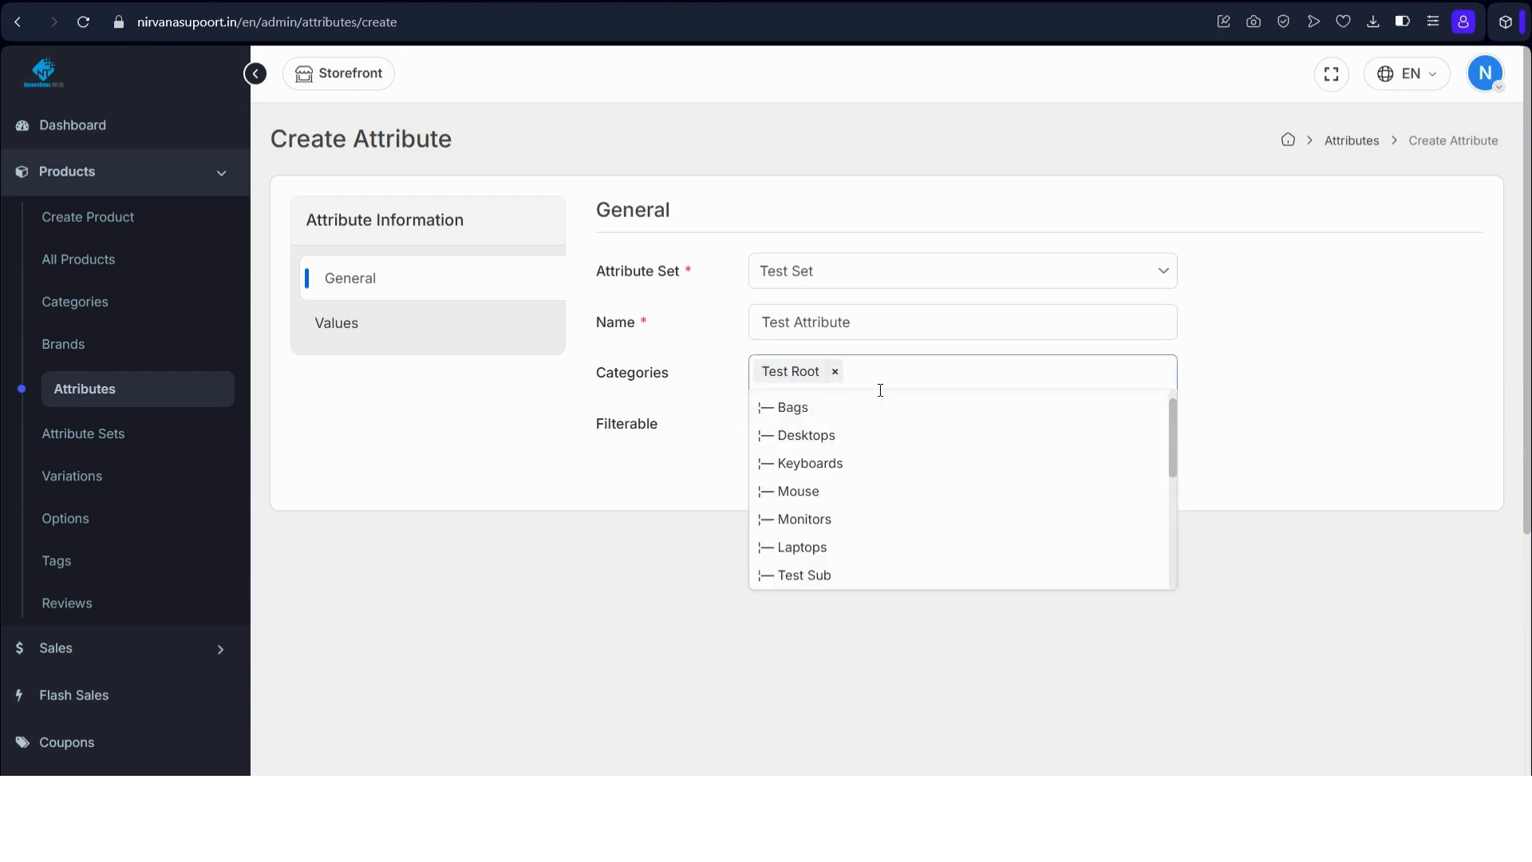
{"action": "type", "text": "Test"}
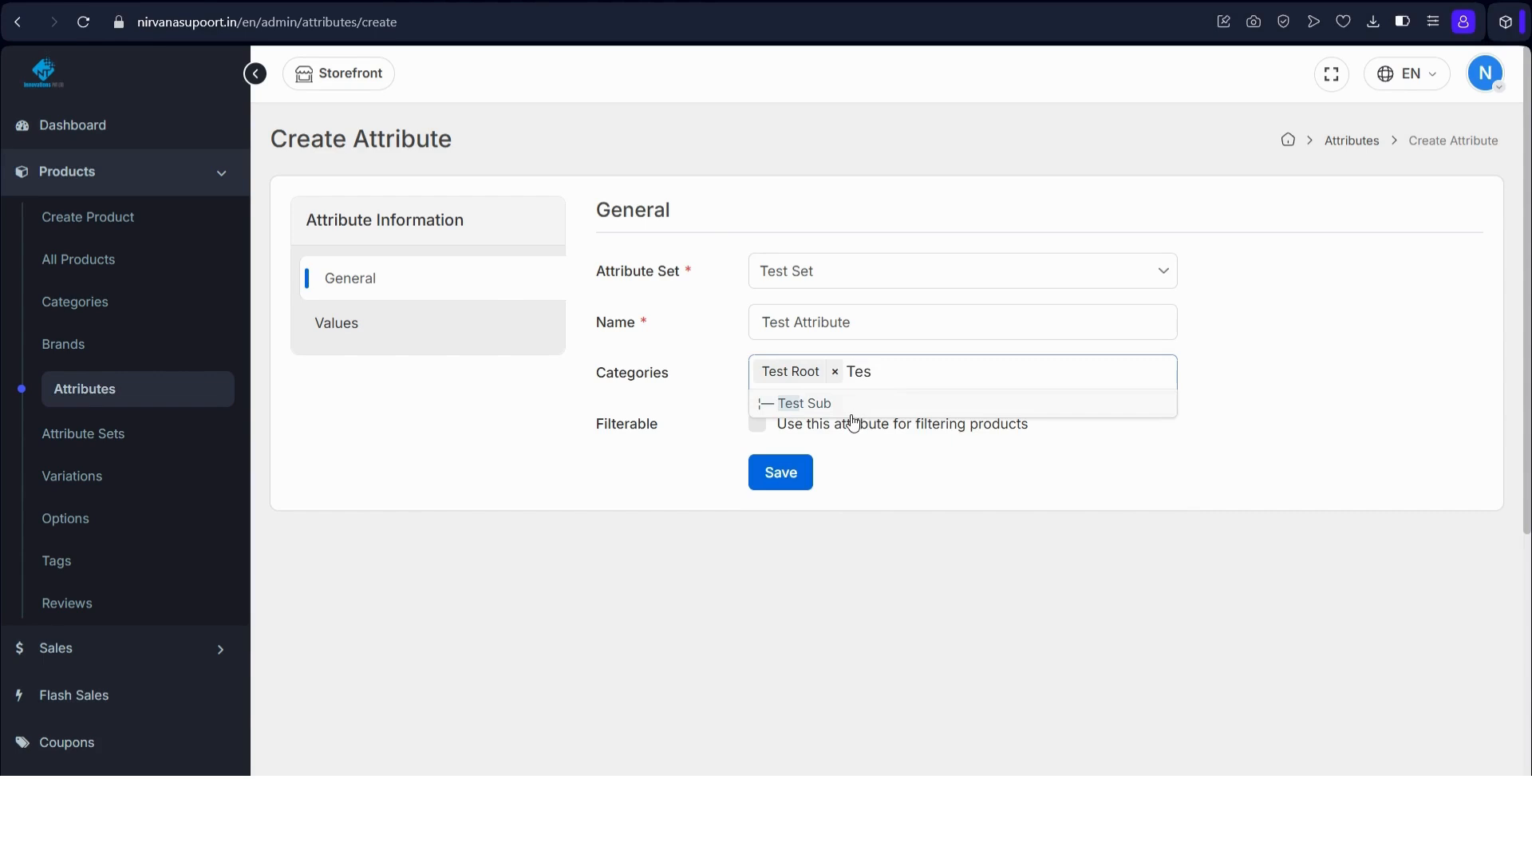
{"action": "left_click", "coordinate": [851, 413]}
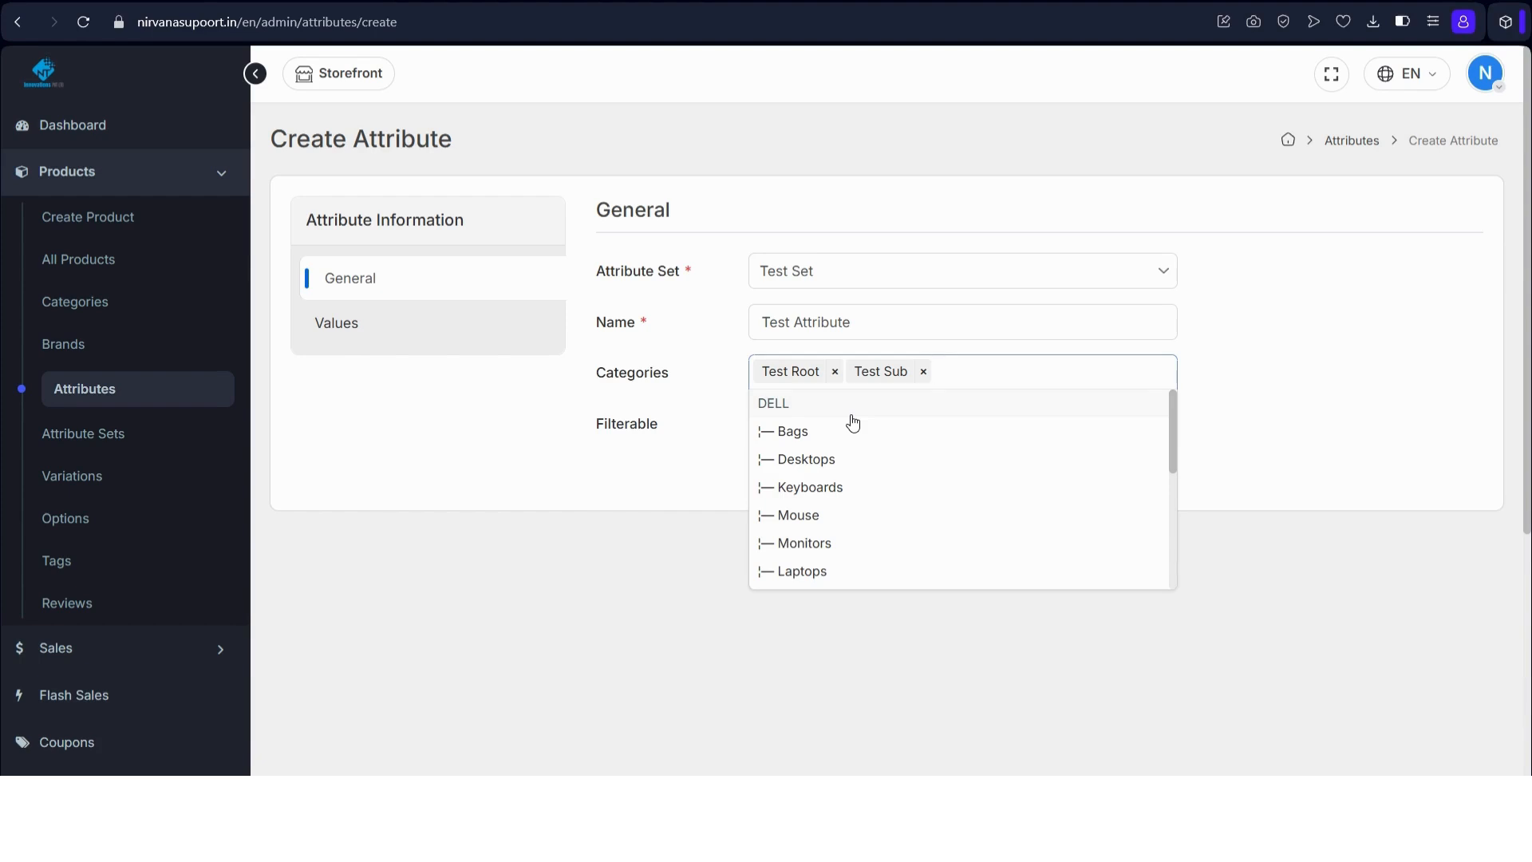
Give the attribute the value "Test value" and save it.
{"action": "left_click", "coordinate": [443, 334]}
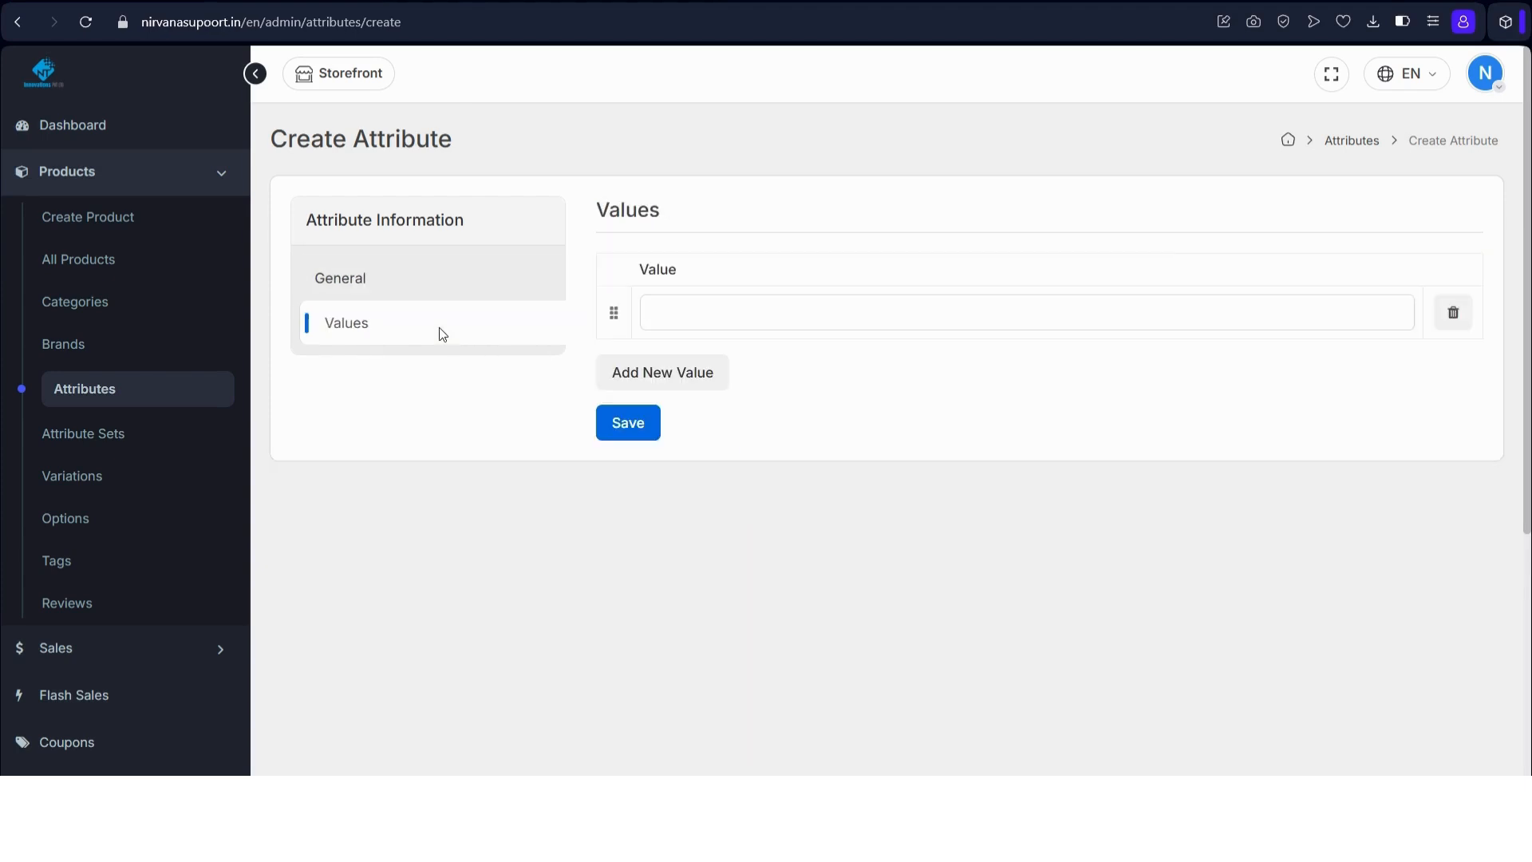
{"action": "left_click", "coordinate": [751, 321]}
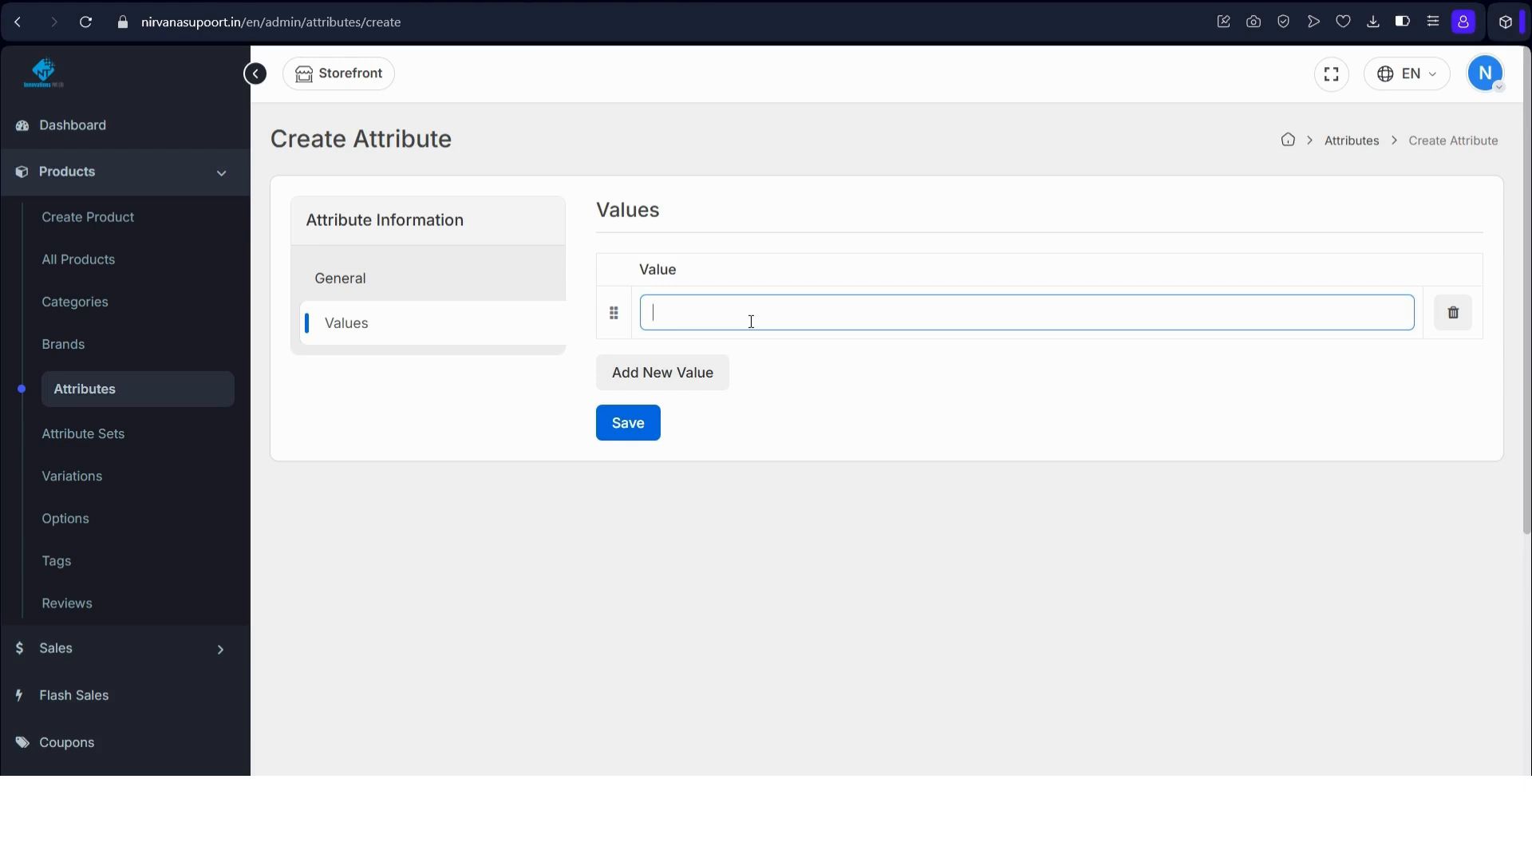
{"action": "type", "text": "Test value"}
{"action": "left_click", "coordinate": [618, 418]}
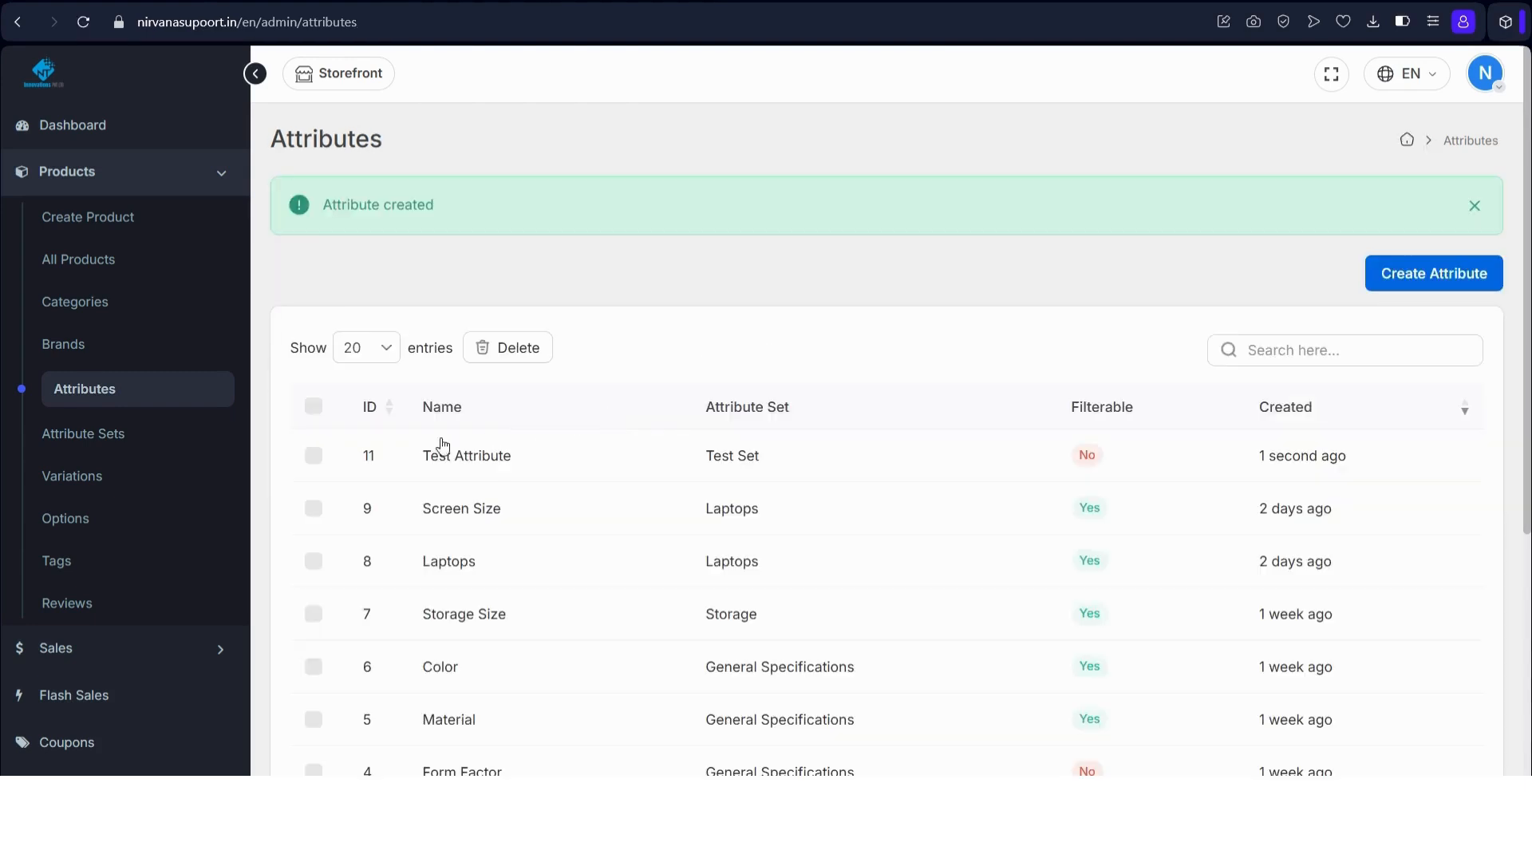
Create and save a product tag named "Test tag".
{"action": "left_click", "coordinate": [100, 567]}
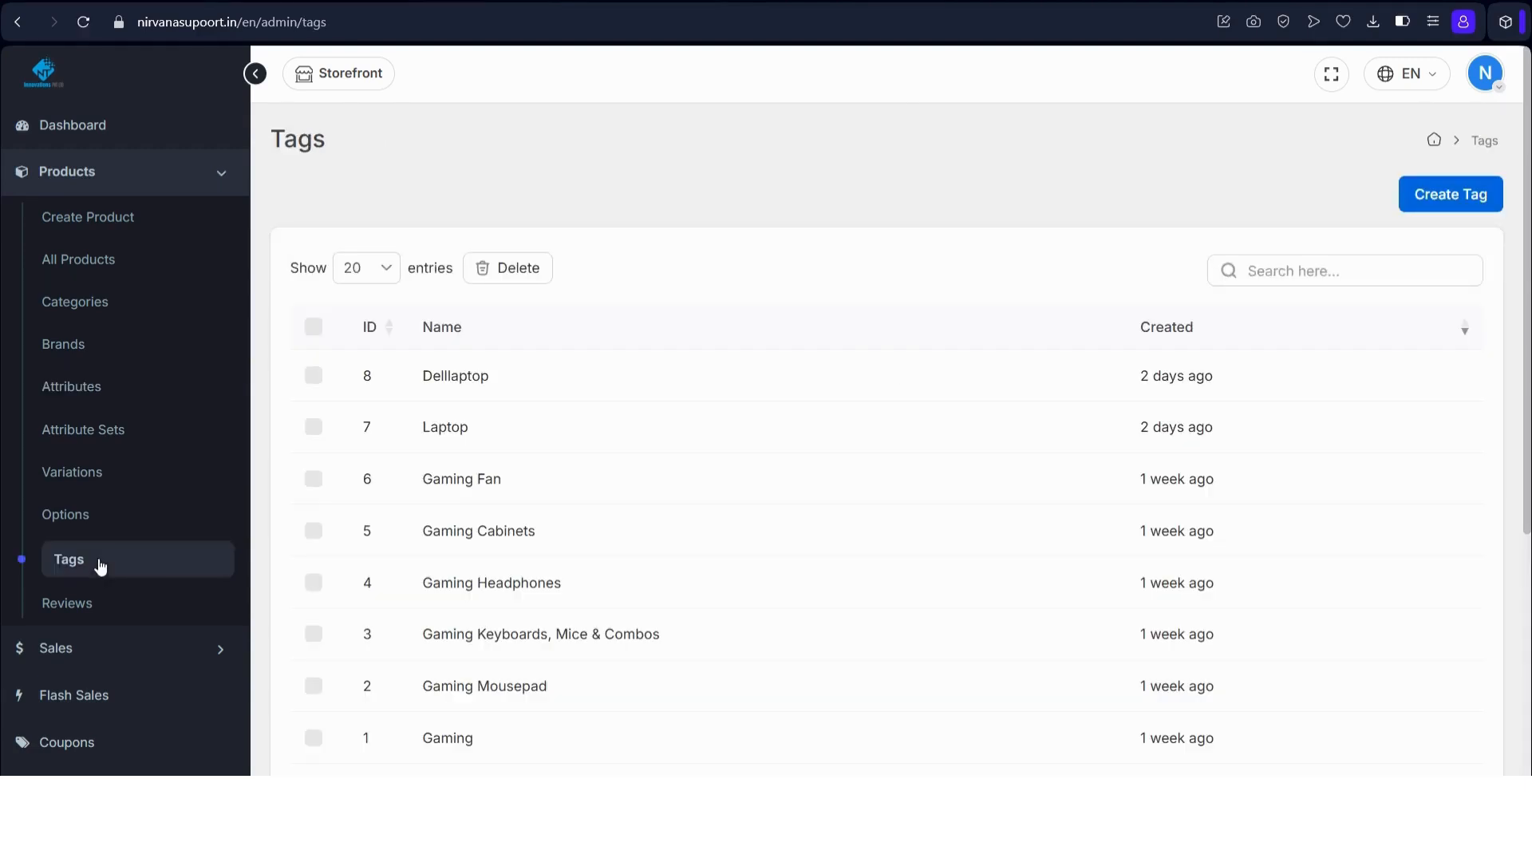
{"action": "left_click", "coordinate": [1425, 204]}
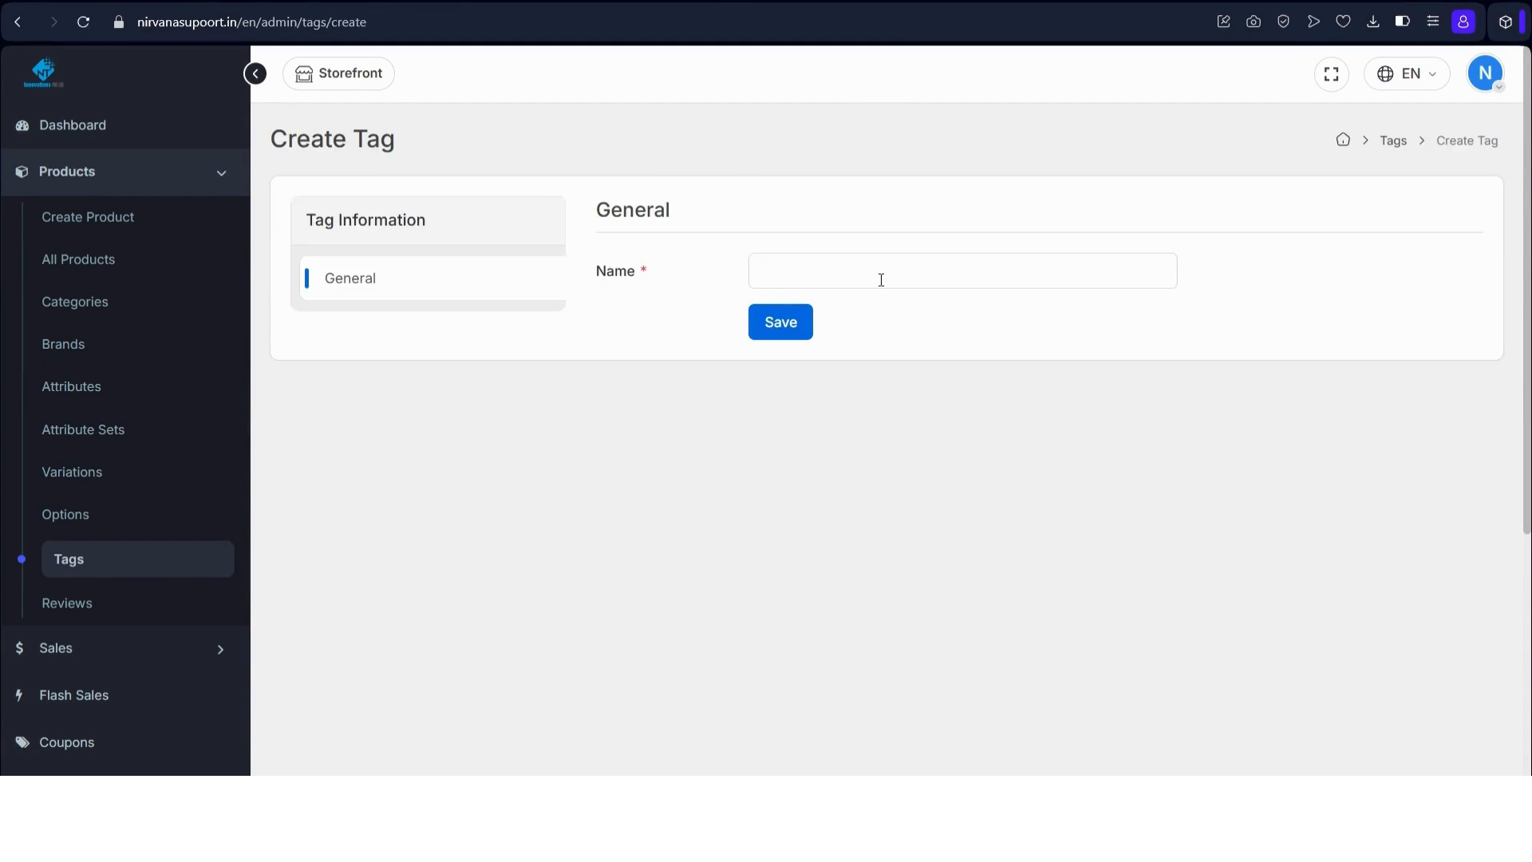
{"action": "left_click", "coordinate": [881, 279]}
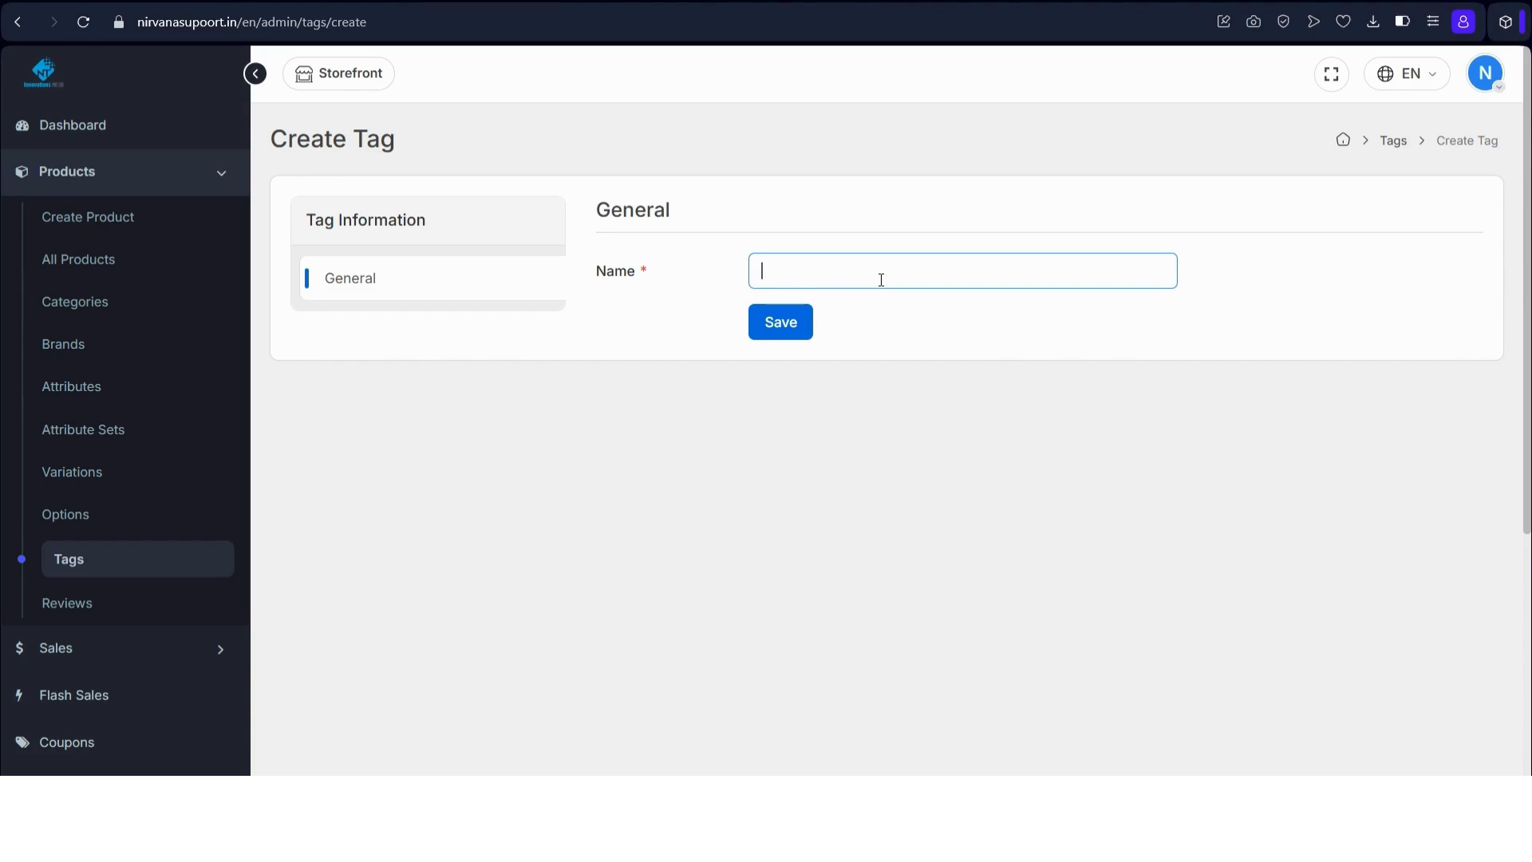
{"action": "type", "text": "Test tag"}
{"action": "left_click", "coordinate": [767, 334]}
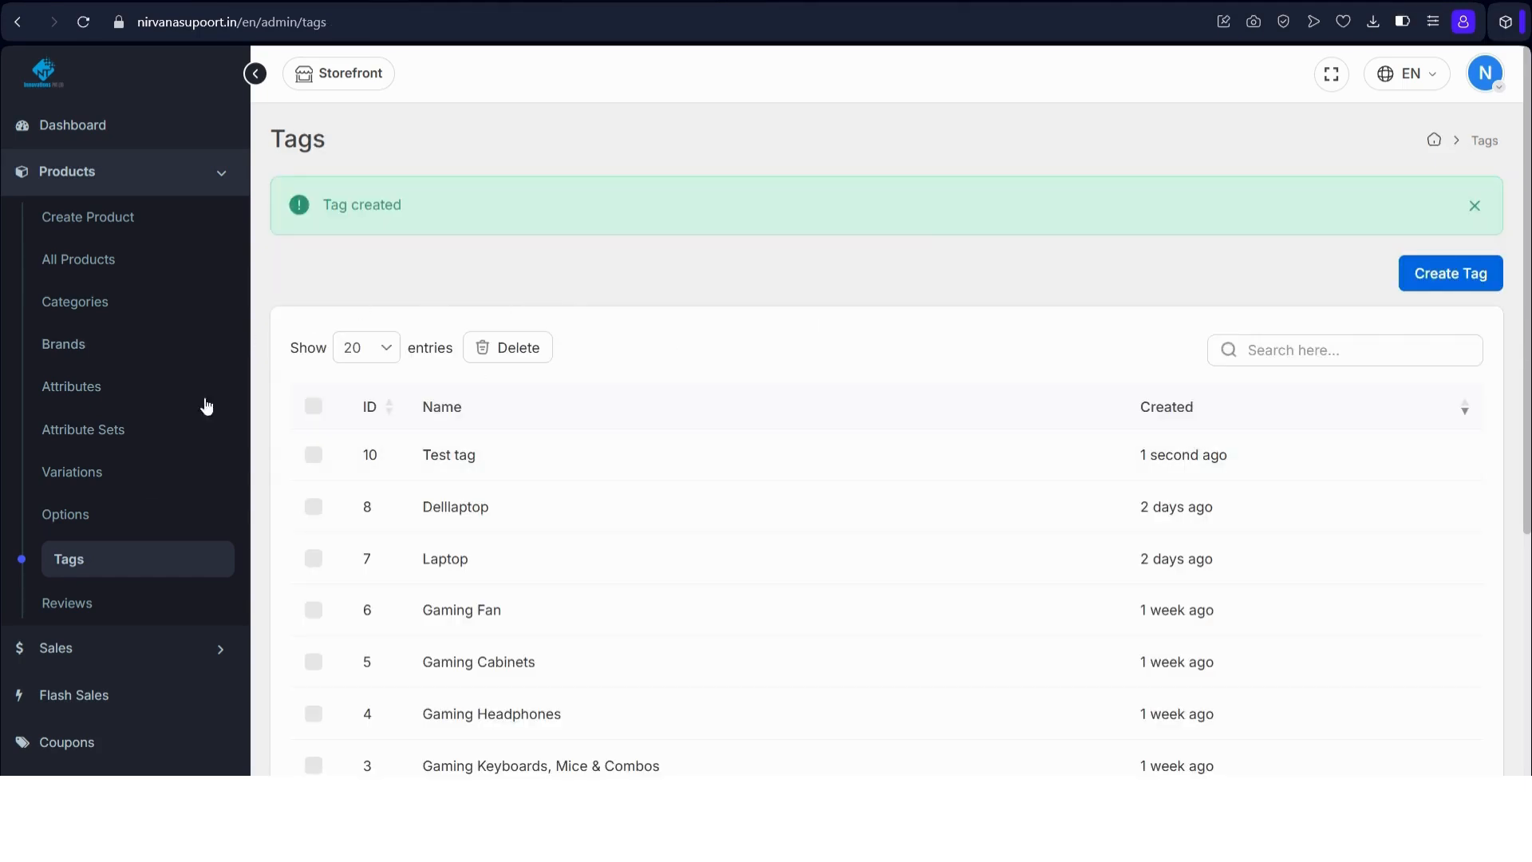
Start a new product variation named Test Variation and set its type to Text.
{"action": "scroll", "coordinate": [148, 513], "scroll_direction": "down", "scroll_amount": 2}
{"action": "scroll", "coordinate": [148, 514], "scroll_direction": "up", "scroll_amount": 2}
{"action": "left_click", "coordinate": [95, 485]}
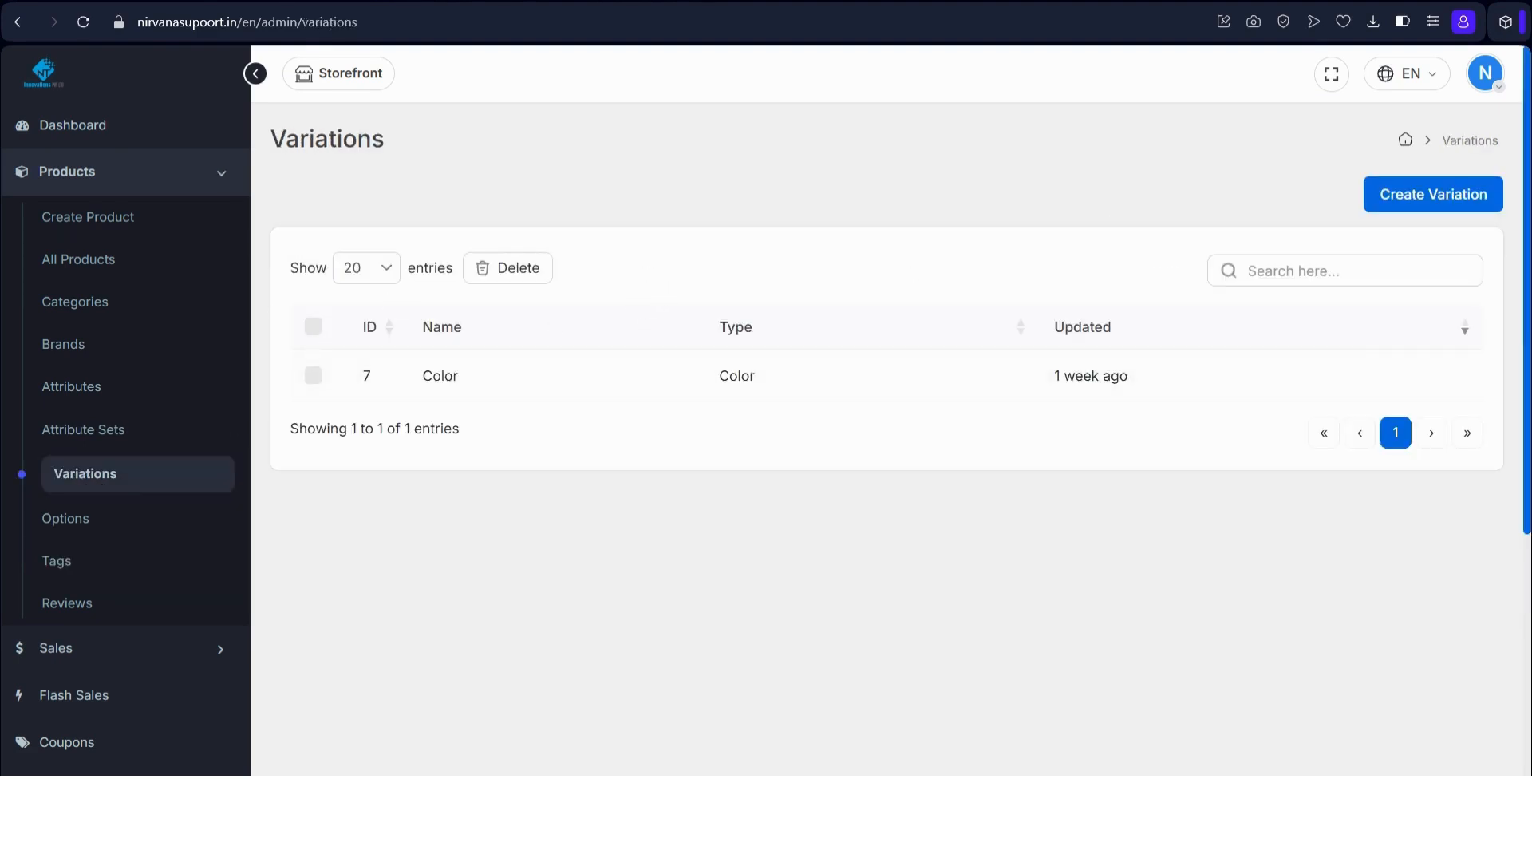
{"action": "left_click", "coordinate": [1411, 214]}
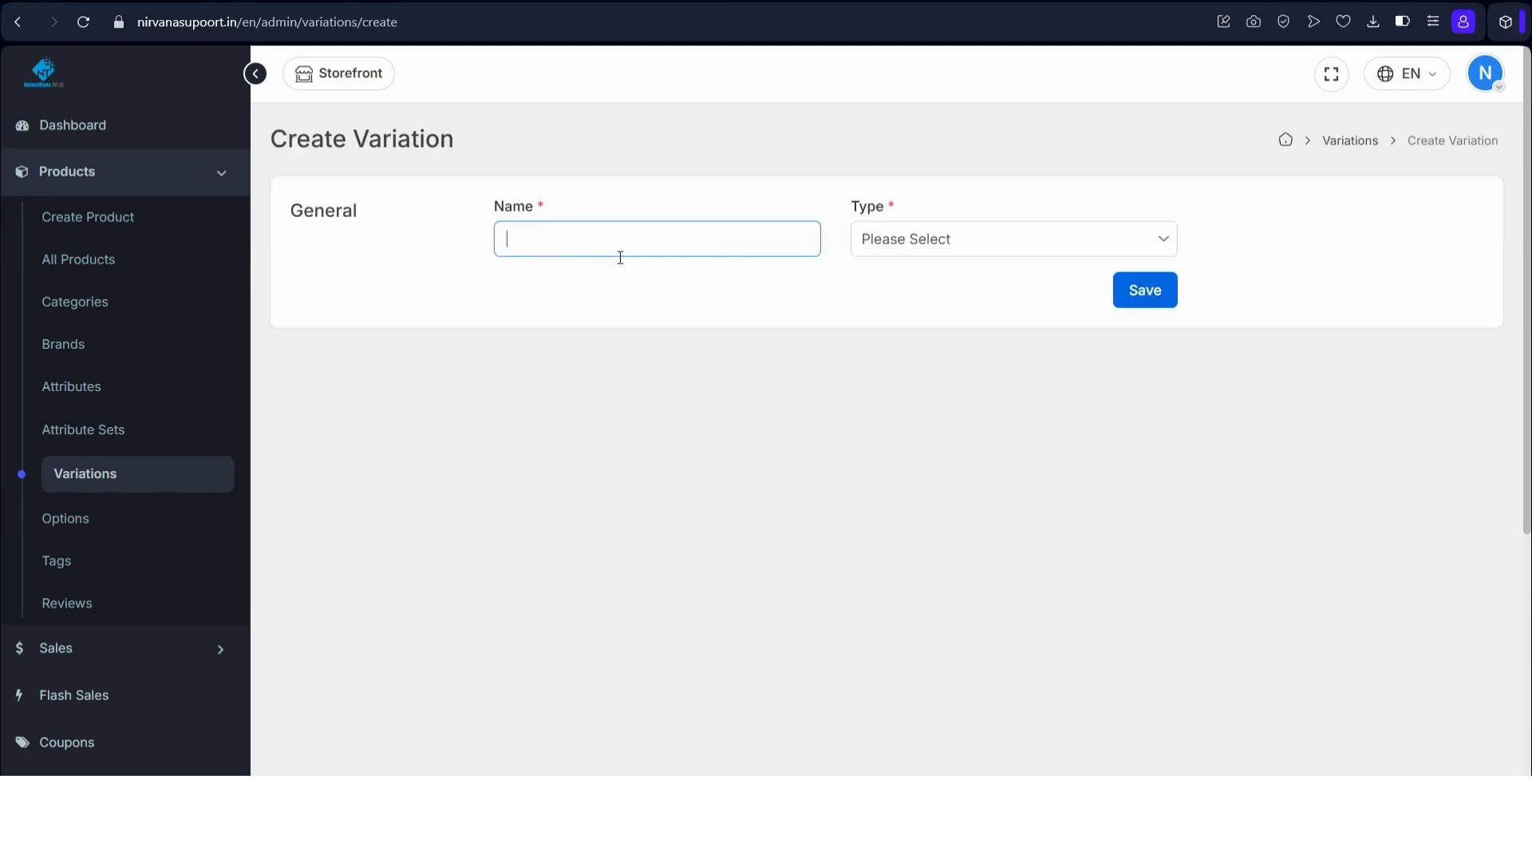
{"action": "type", "text": "Test VAriation"}
{"action": "left_click", "coordinate": [559, 248]}
{"action": "key", "text": "BackSpace"}
{"action": "type", "text": "a"}
{"action": "left_click", "coordinate": [911, 247]}
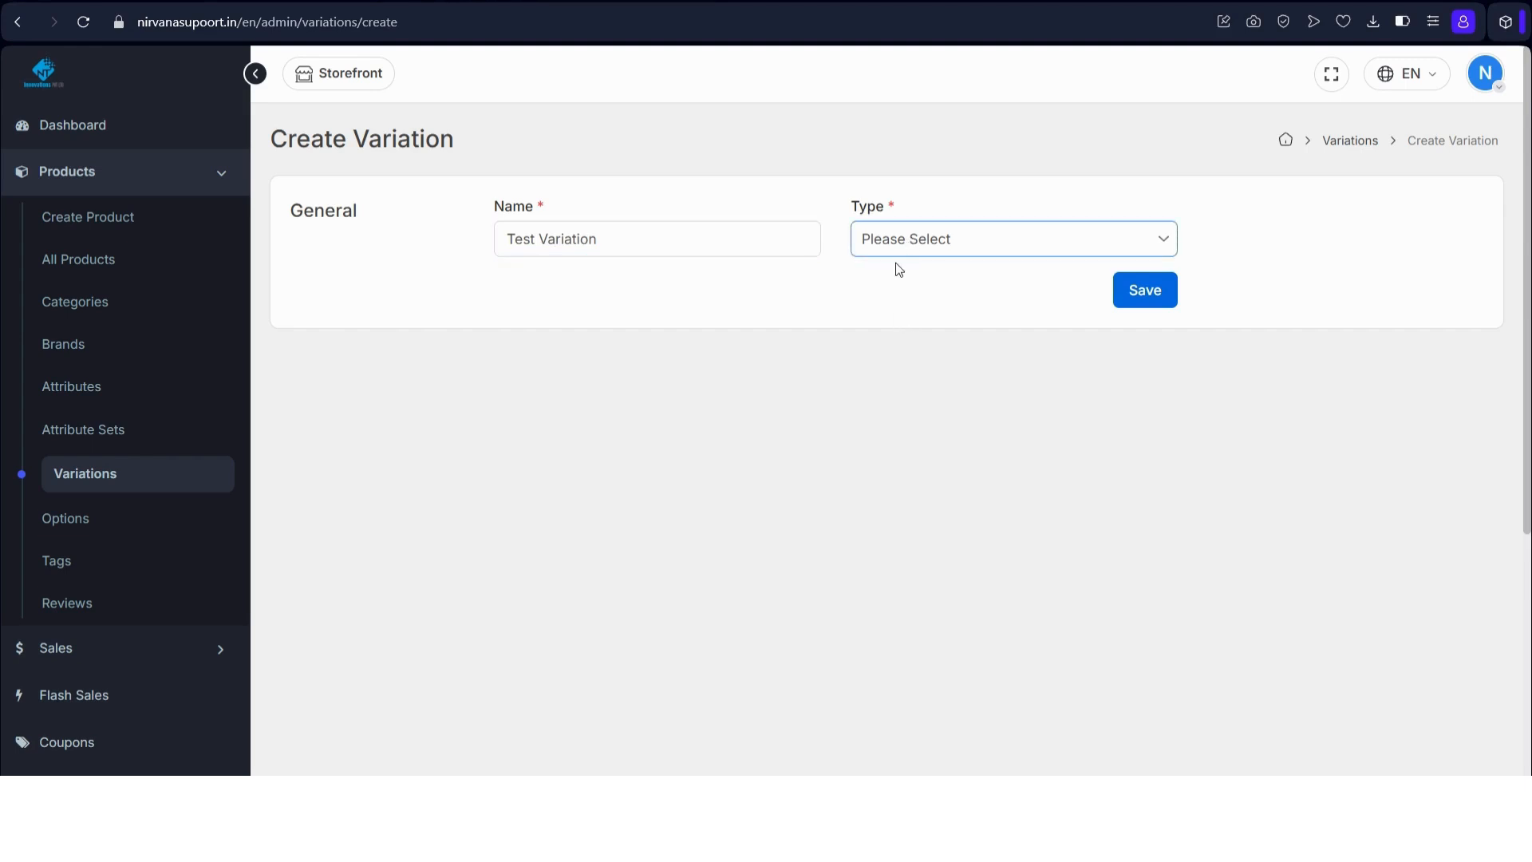
{"action": "left_click", "coordinate": [876, 303]}
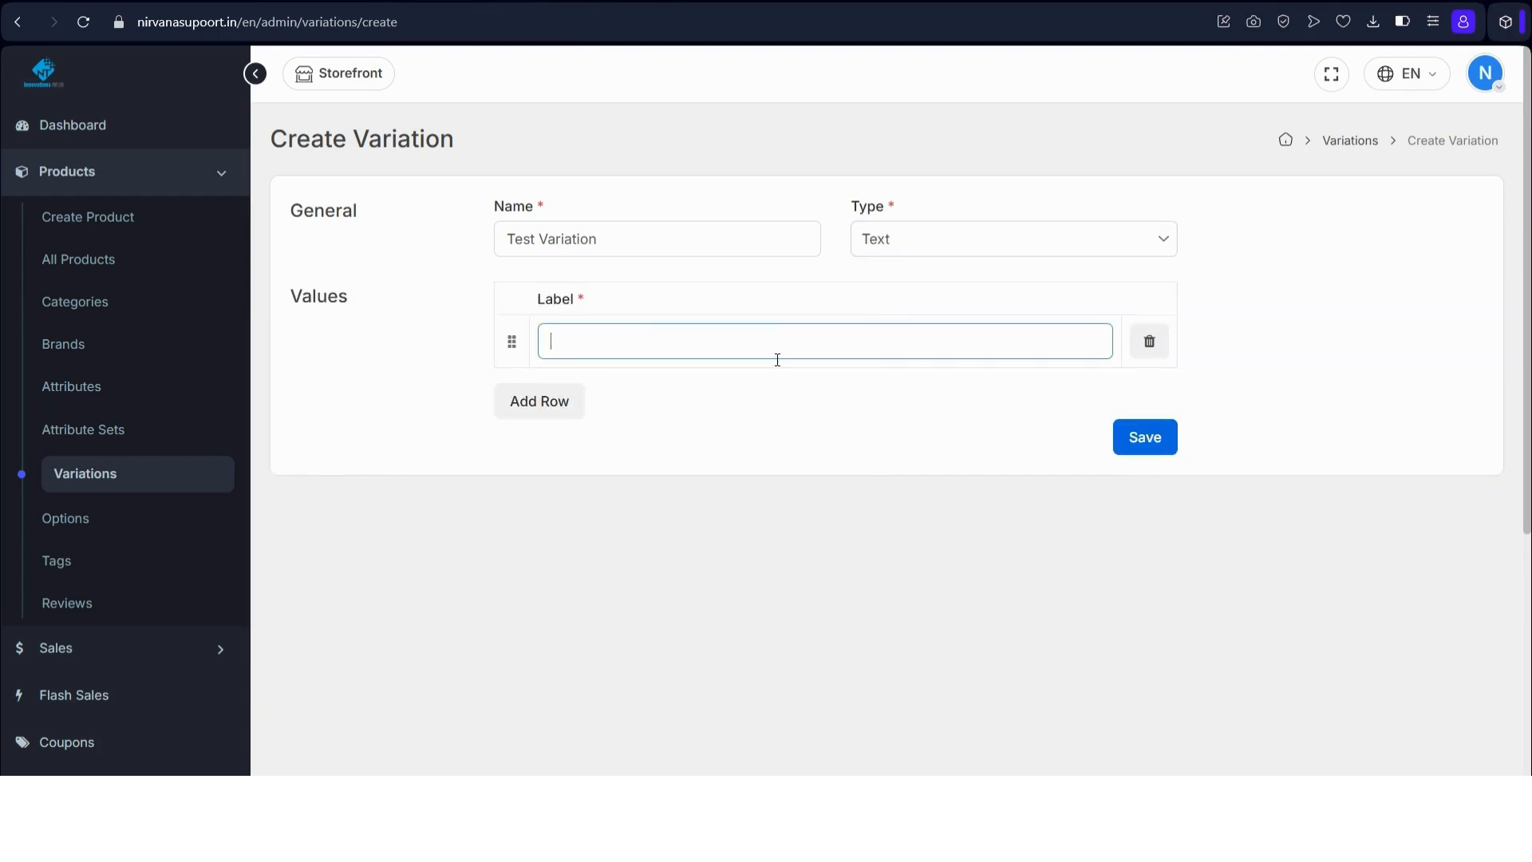
Give the variation two value labels, Test 1 and Test 2, and save it.
{"action": "type", "text": "Test 1"}
{"action": "left_click", "coordinate": [527, 413]}
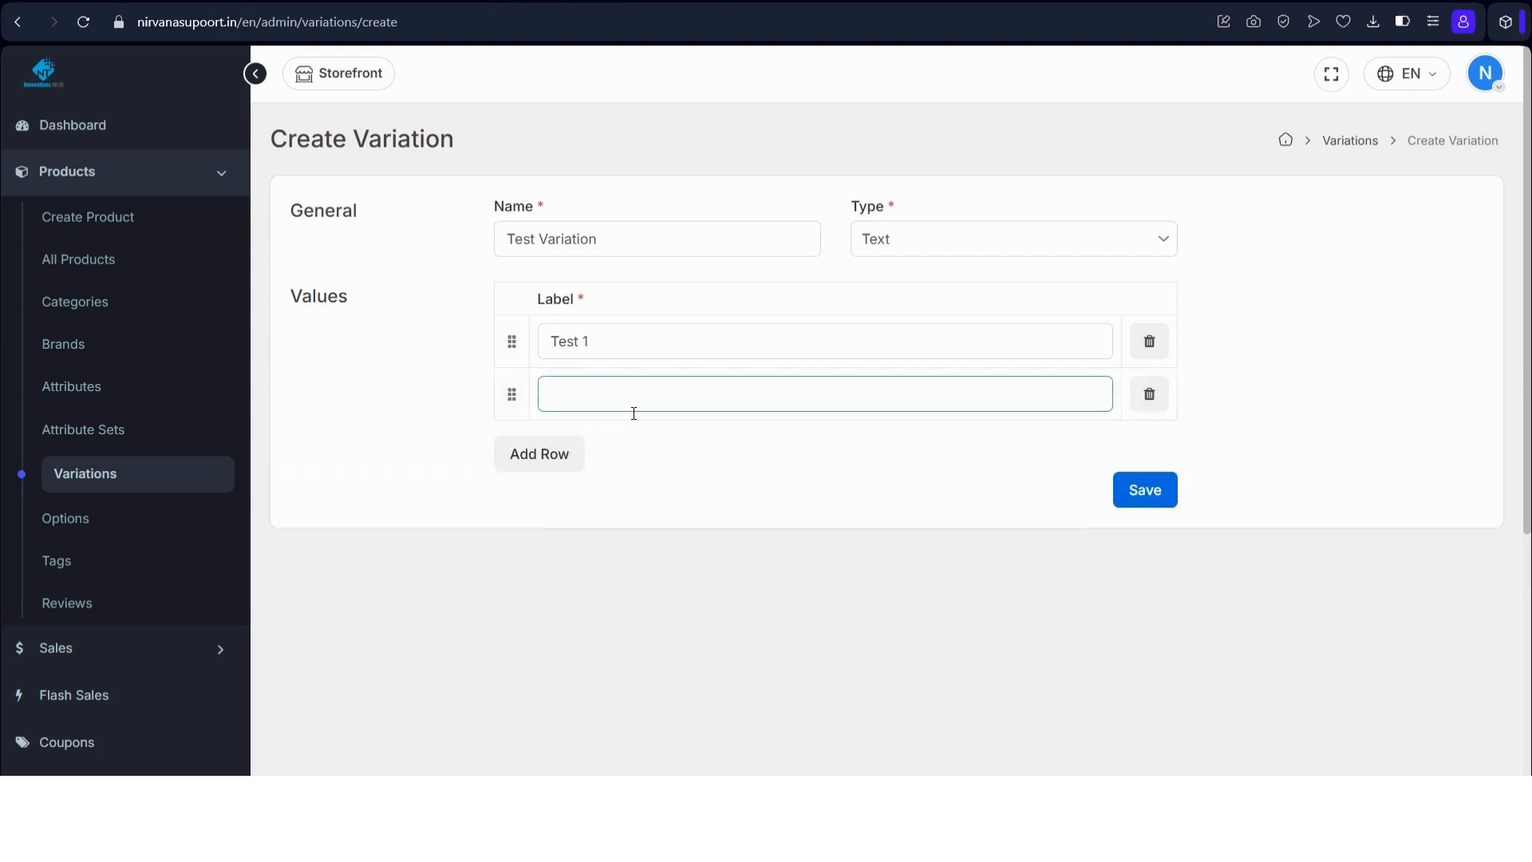
{"action": "type", "text": "Test2"}
{"action": "key", "text": "BackSpace"}
{"action": "type", "text": "2"}
{"action": "left_click", "coordinate": [1170, 505]}
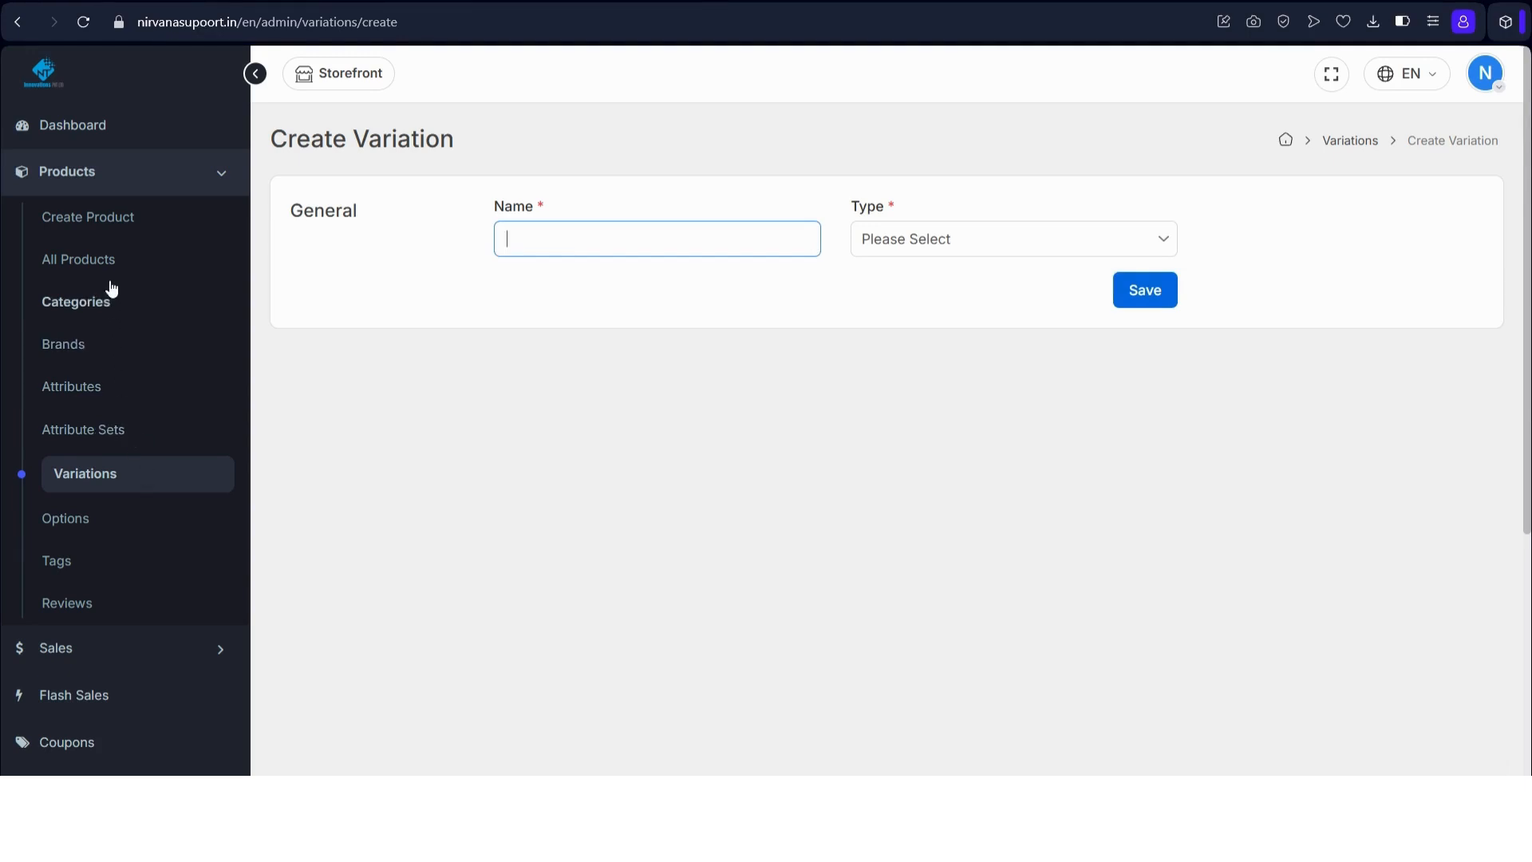
Start creating a new product and name it "Test product".
{"action": "left_click", "coordinate": [117, 230]}
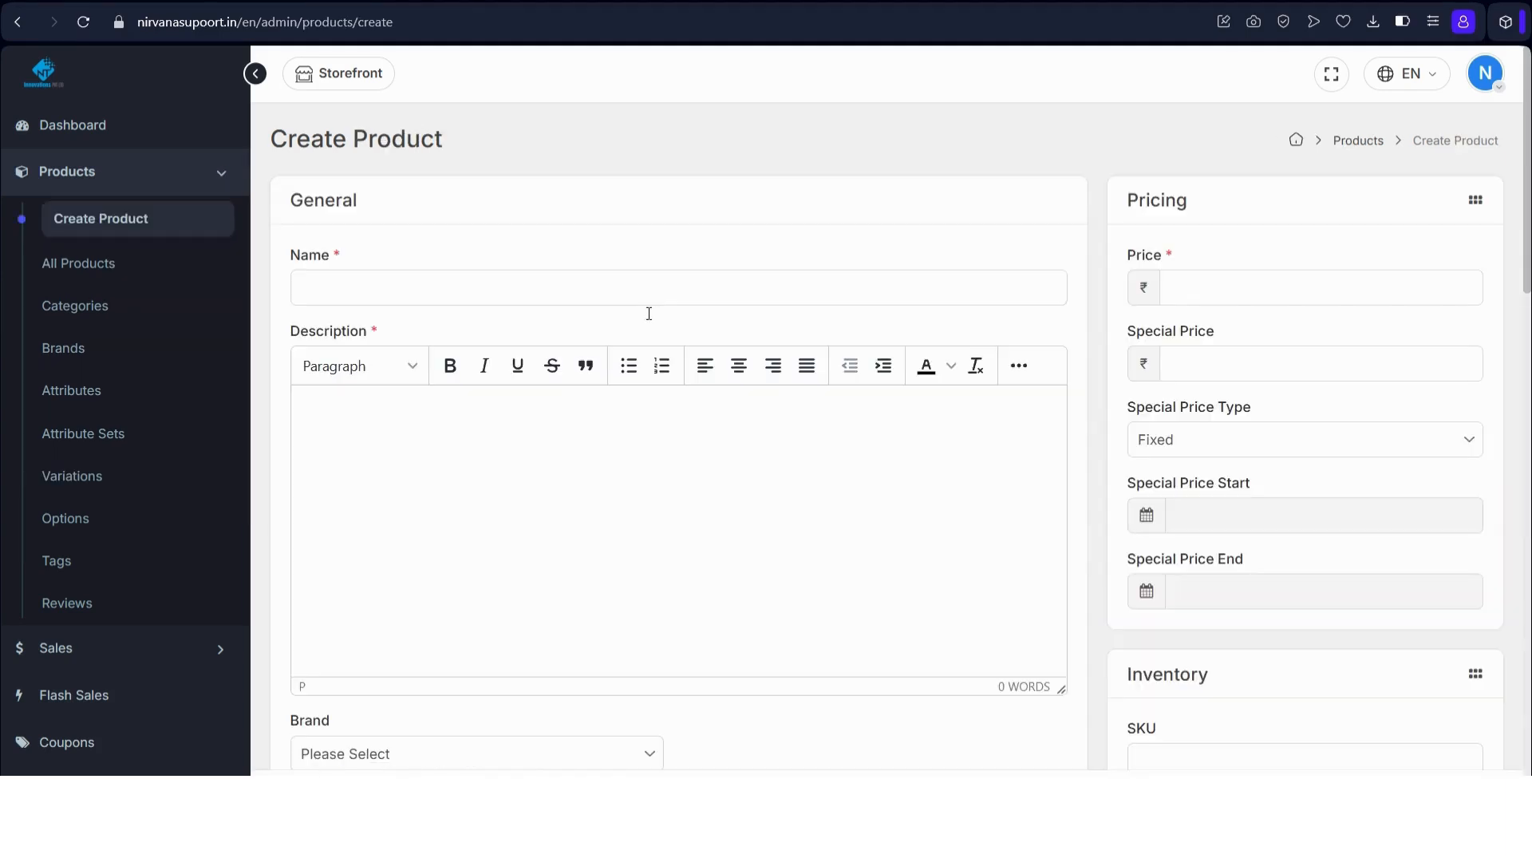
{"action": "left_click", "coordinate": [649, 311]}
{"action": "type", "text": "Tes"}
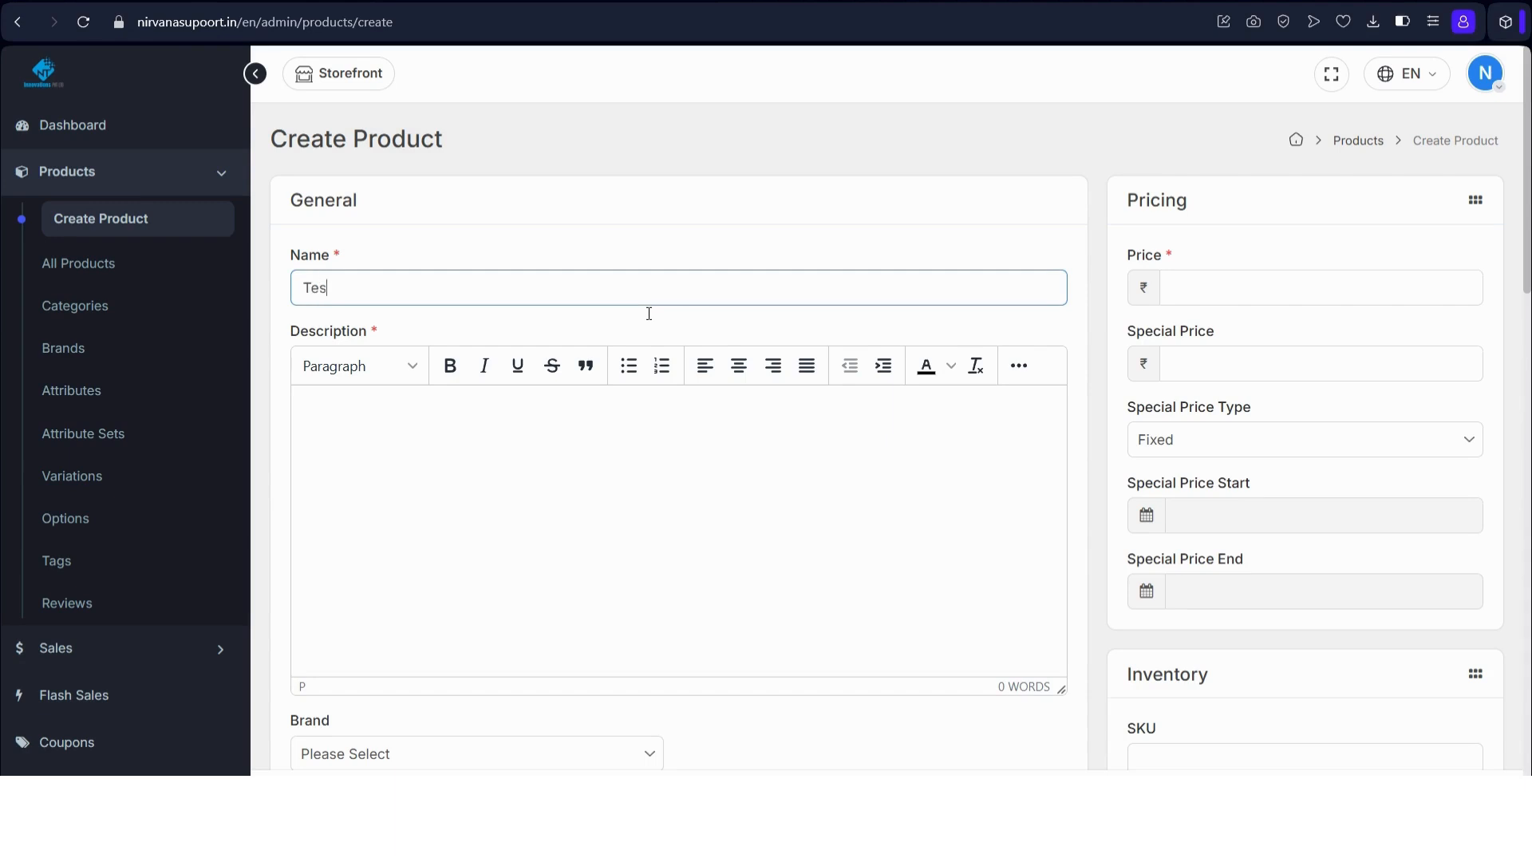
{"action": "type", "text": "t product"}
Enter "For testing Purpose" as the product description.
{"action": "left_click", "coordinate": [575, 400]}
{"action": "scroll", "coordinate": [576, 400], "scroll_direction": "down", "scroll_amount": 2}
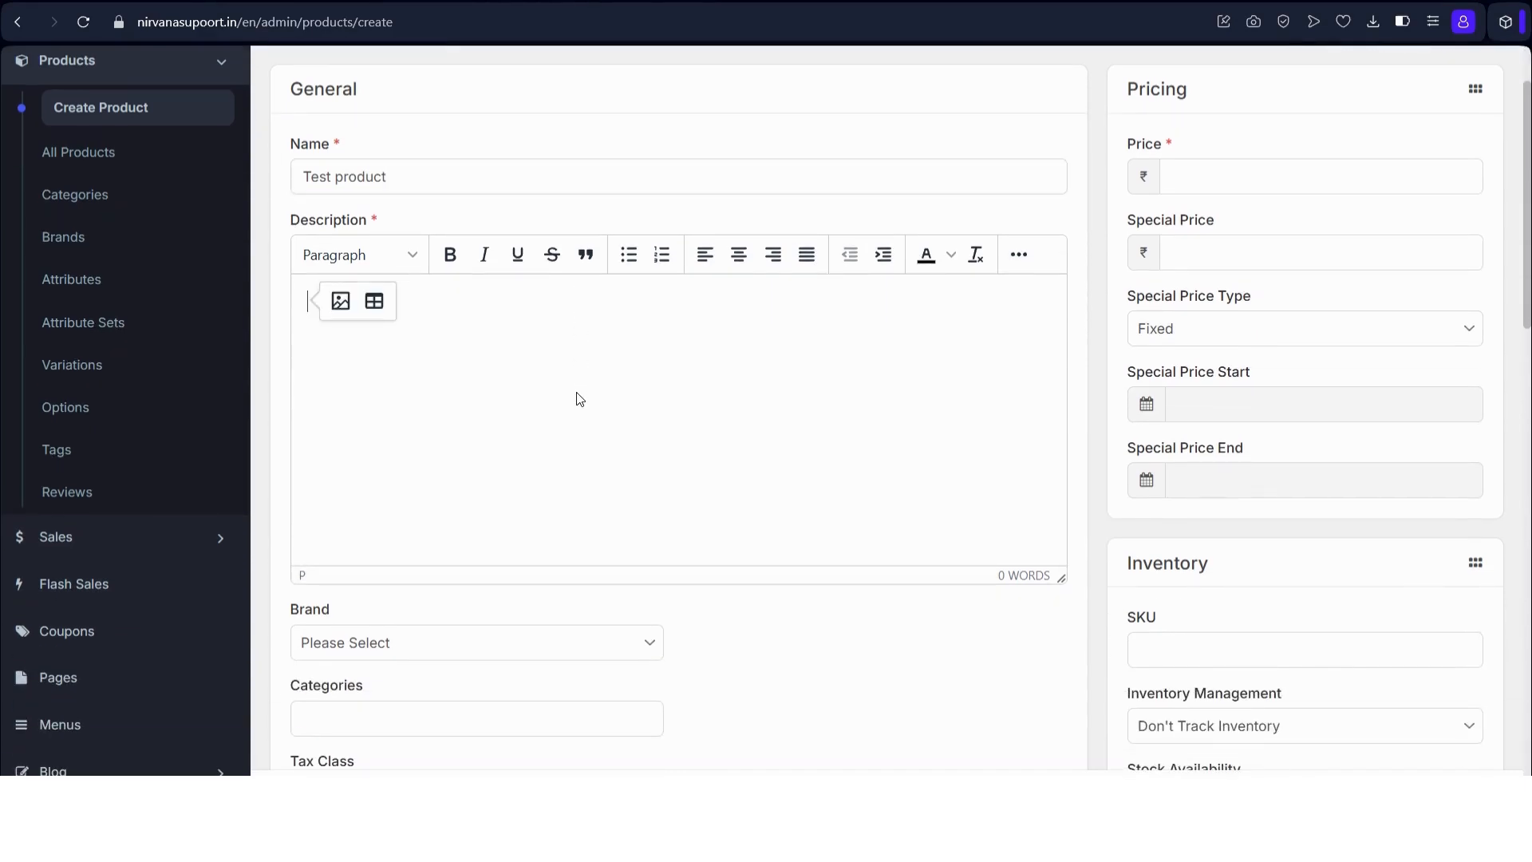
{"action": "type", "text": "e"}
{"action": "key", "text": "BackSpace"}
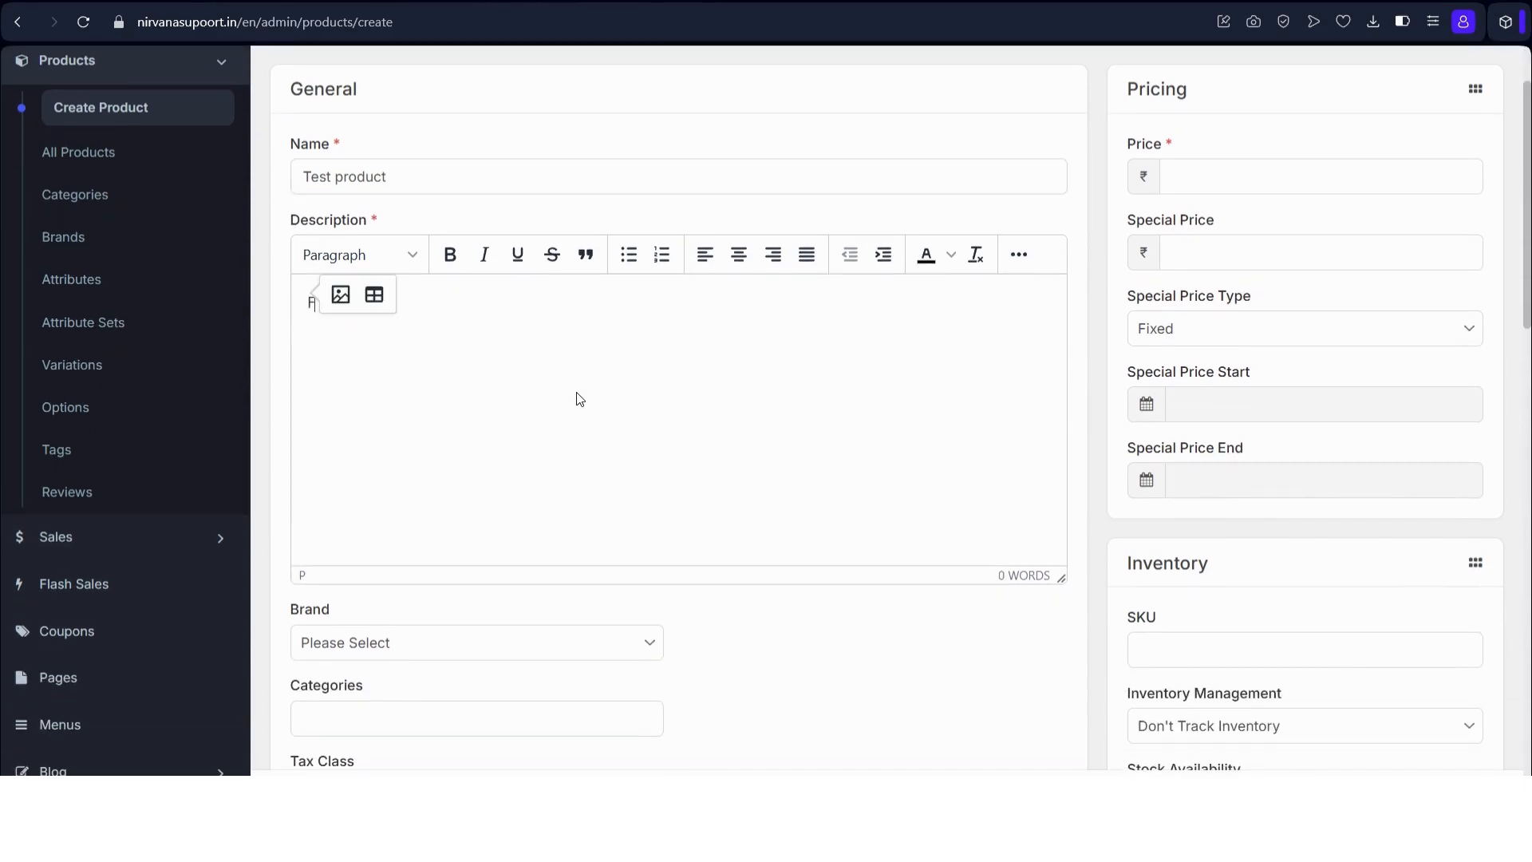
{"action": "type", "text": "For tes"}
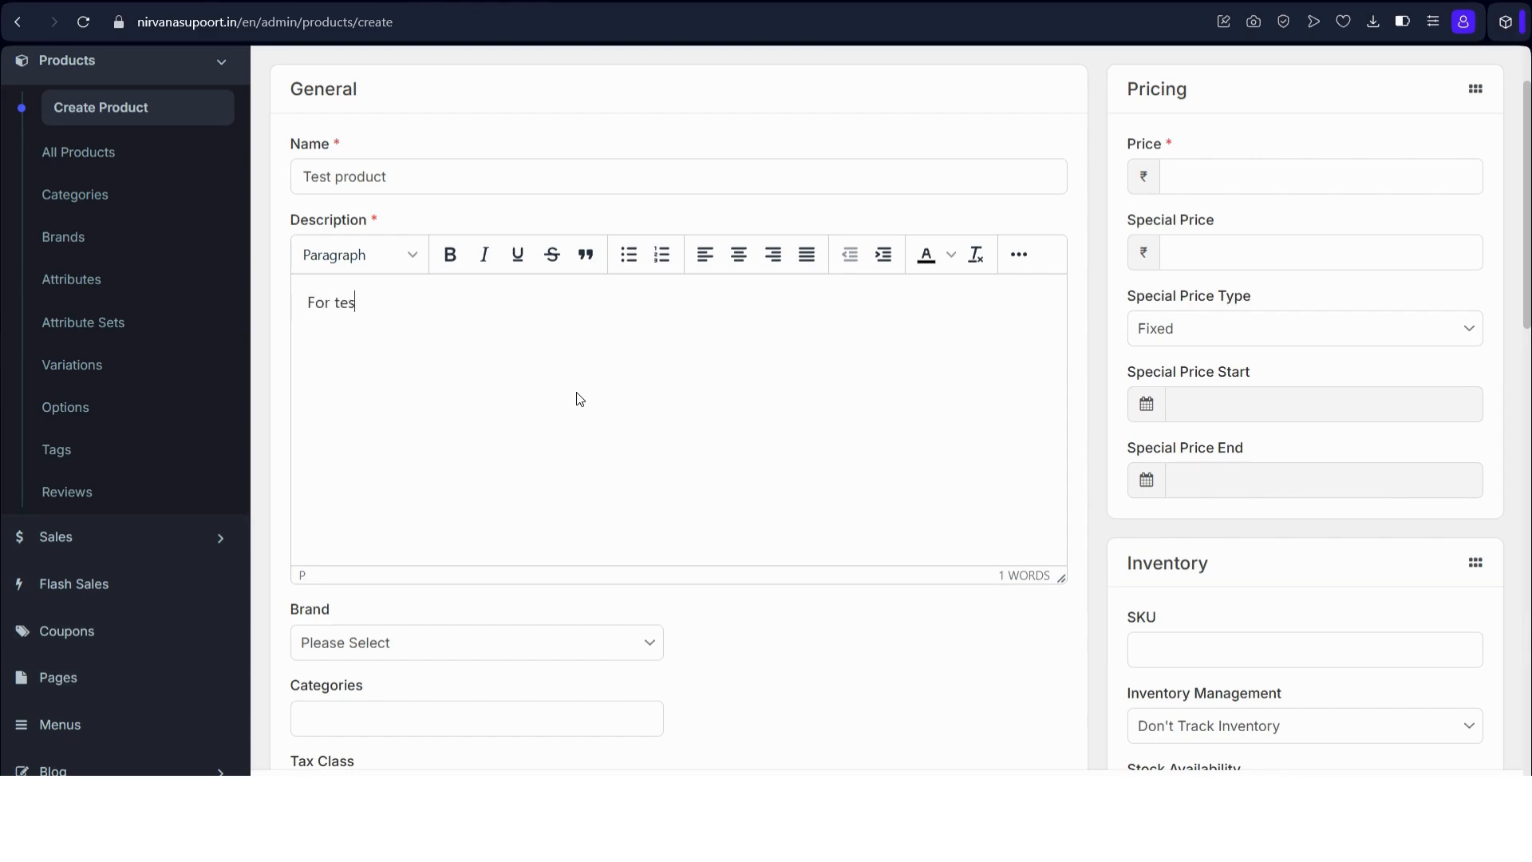
{"action": "type", "text": "ting Purpose"}
Set the product's brand to Test Brand.
{"action": "scroll", "coordinate": [653, 376], "scroll_direction": "down", "scroll_amount": 3}
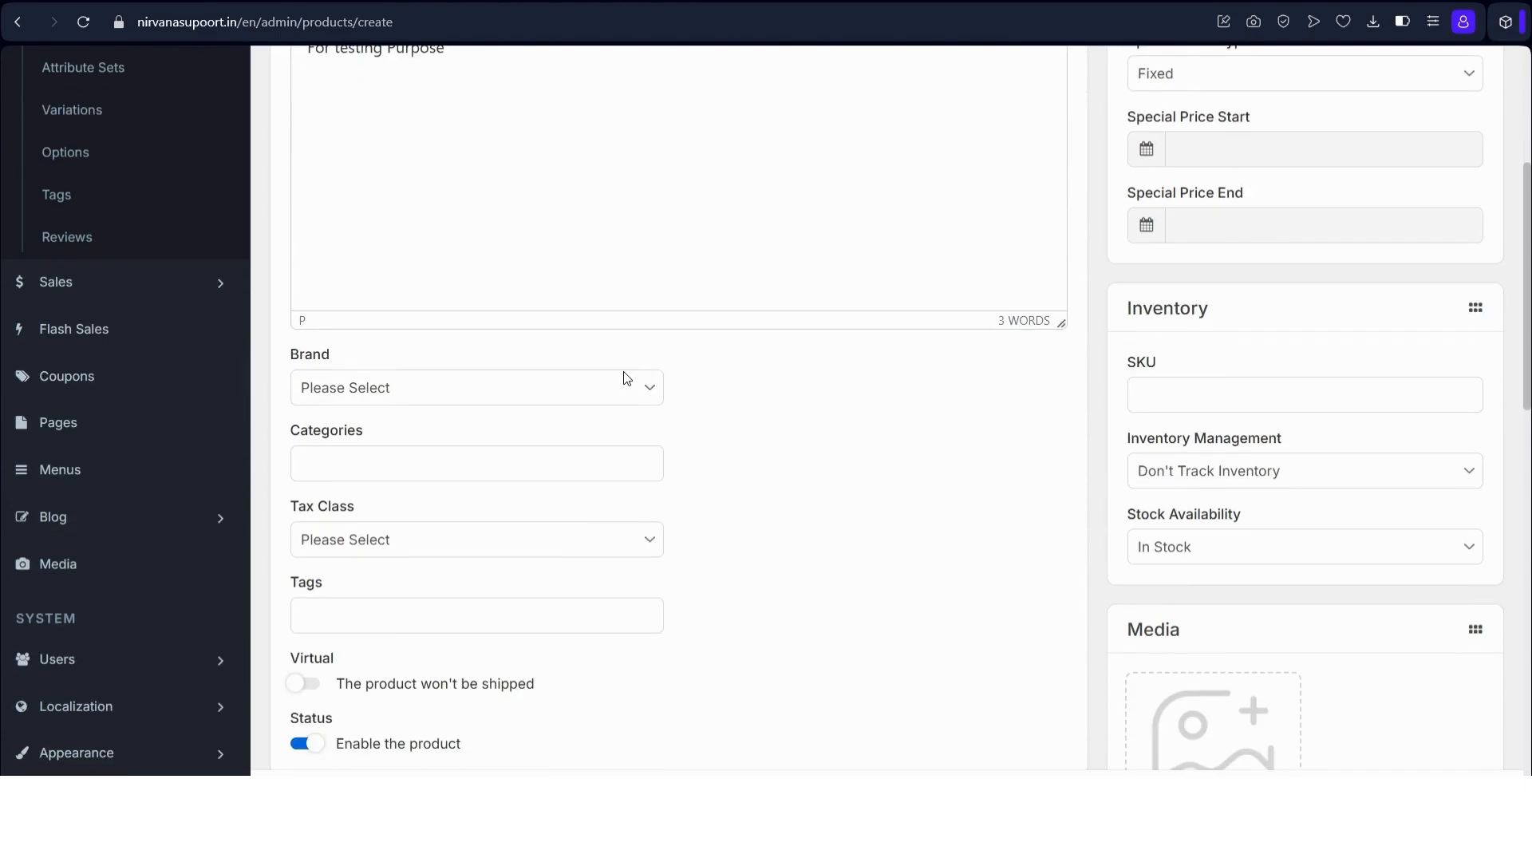
{"action": "left_click", "coordinate": [624, 390]}
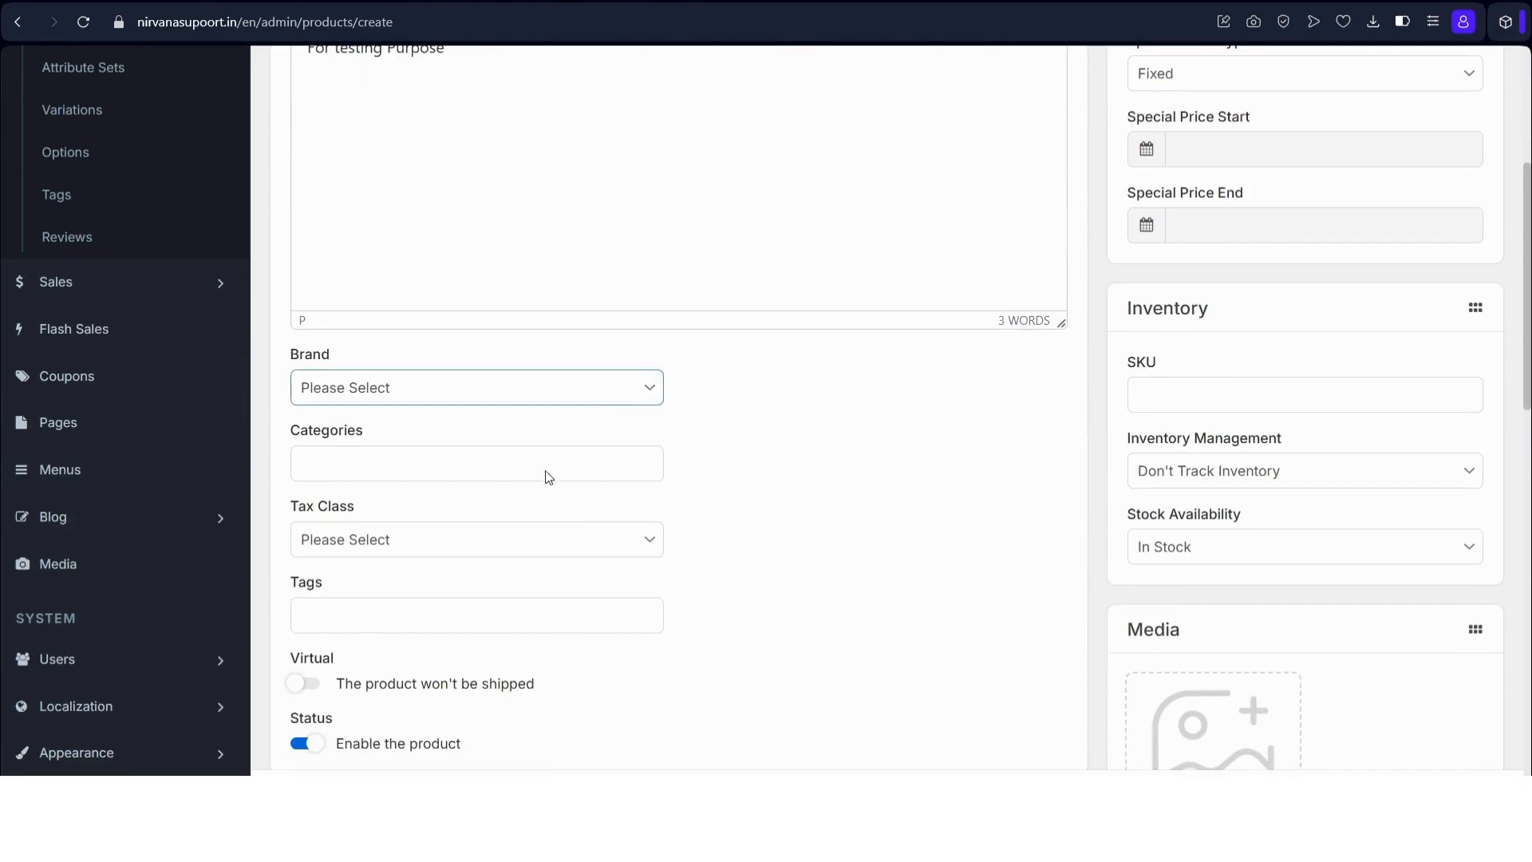
{"action": "left_click", "coordinate": [488, 536]}
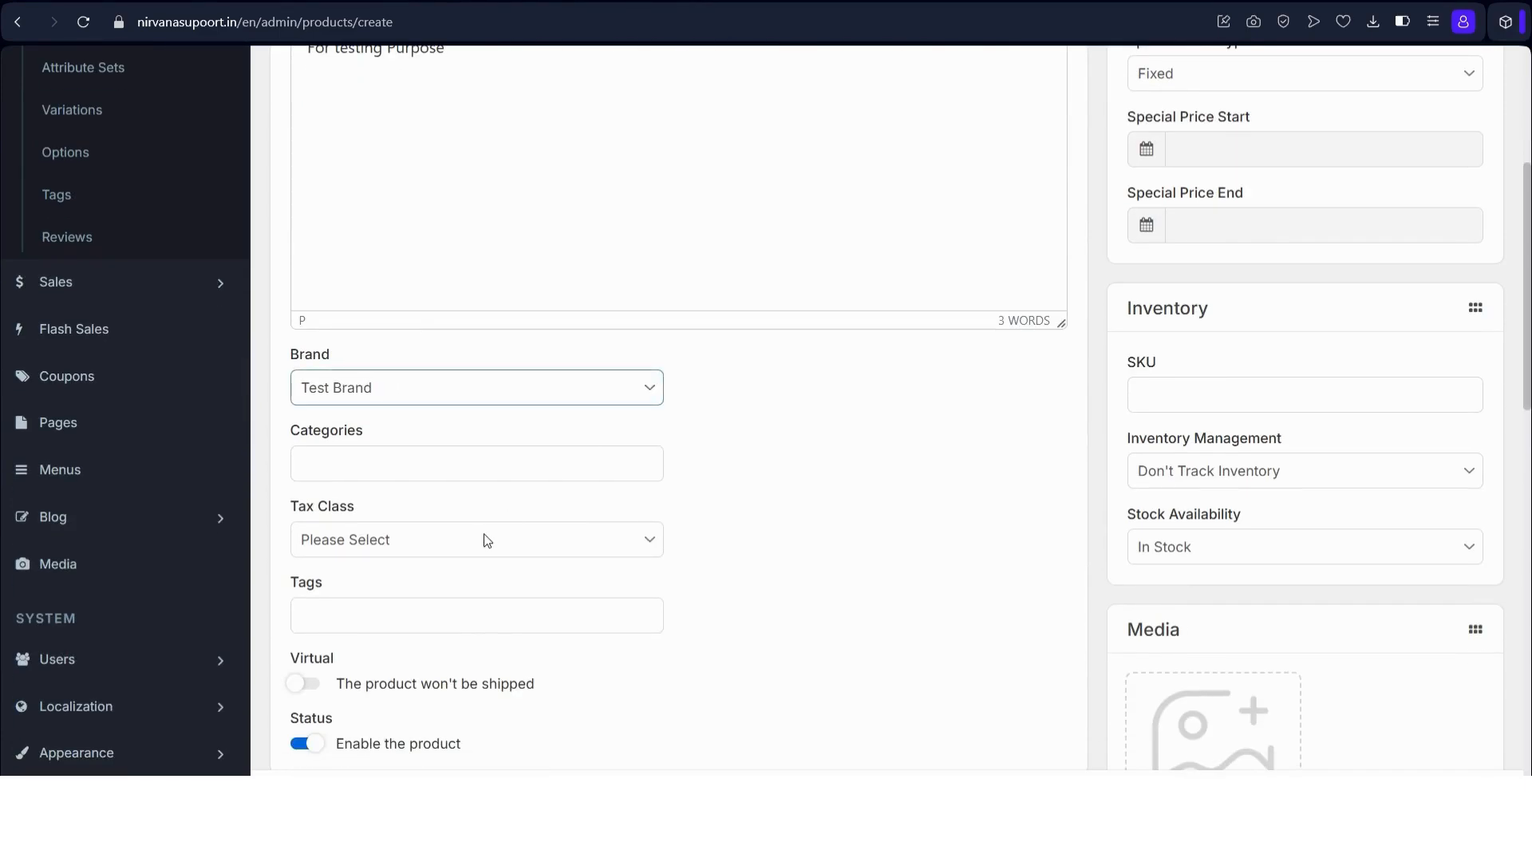
Assign the Test Root and Test Sub categories to the product.
{"action": "left_click", "coordinate": [458, 479]}
{"action": "type", "text": "te"}
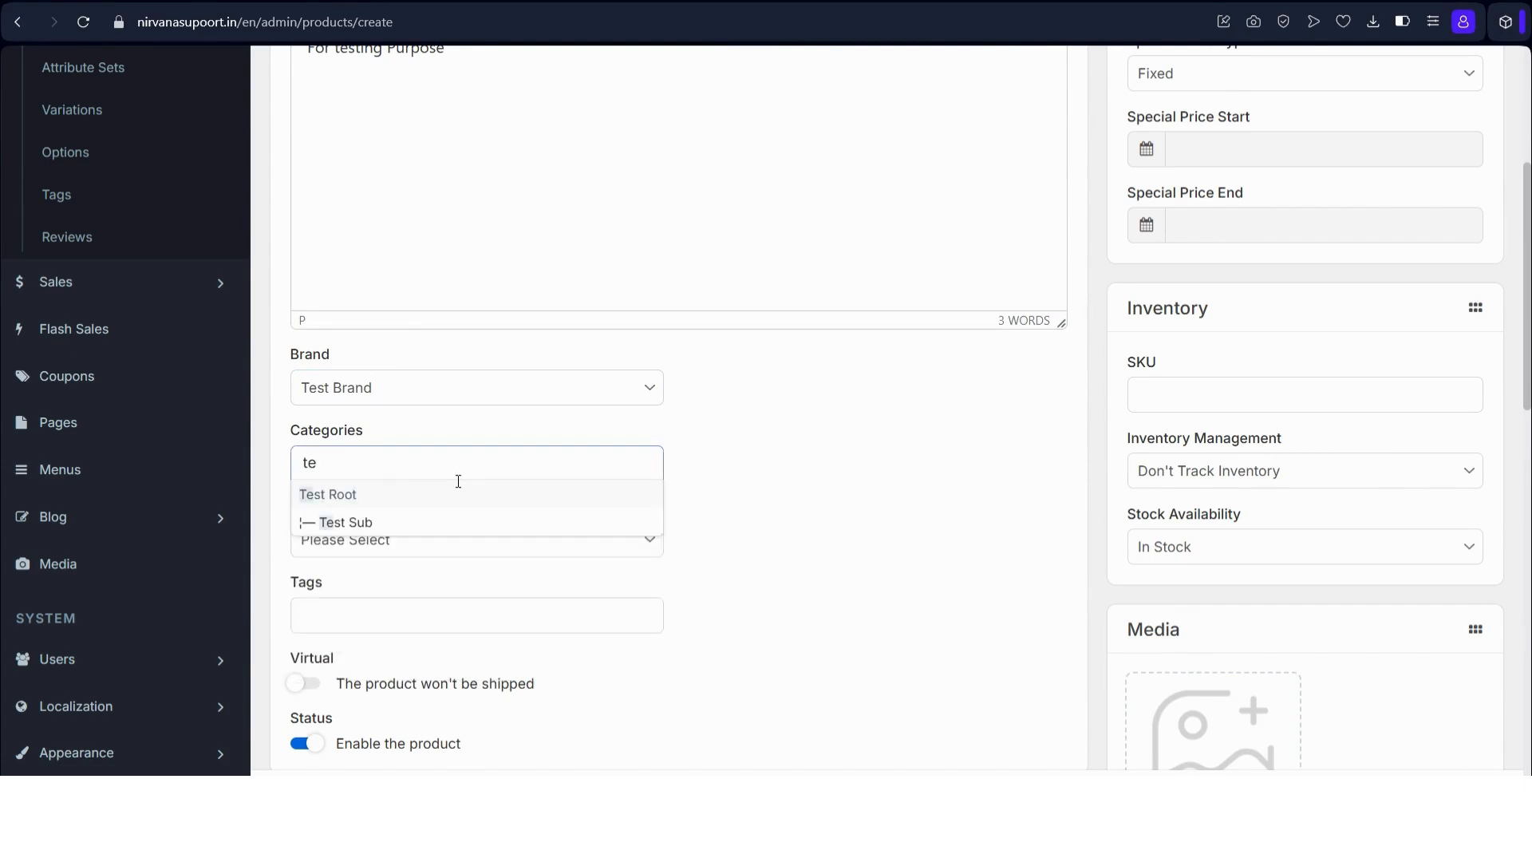
{"action": "key", "text": "Return"}
{"action": "type", "text": "tes"}
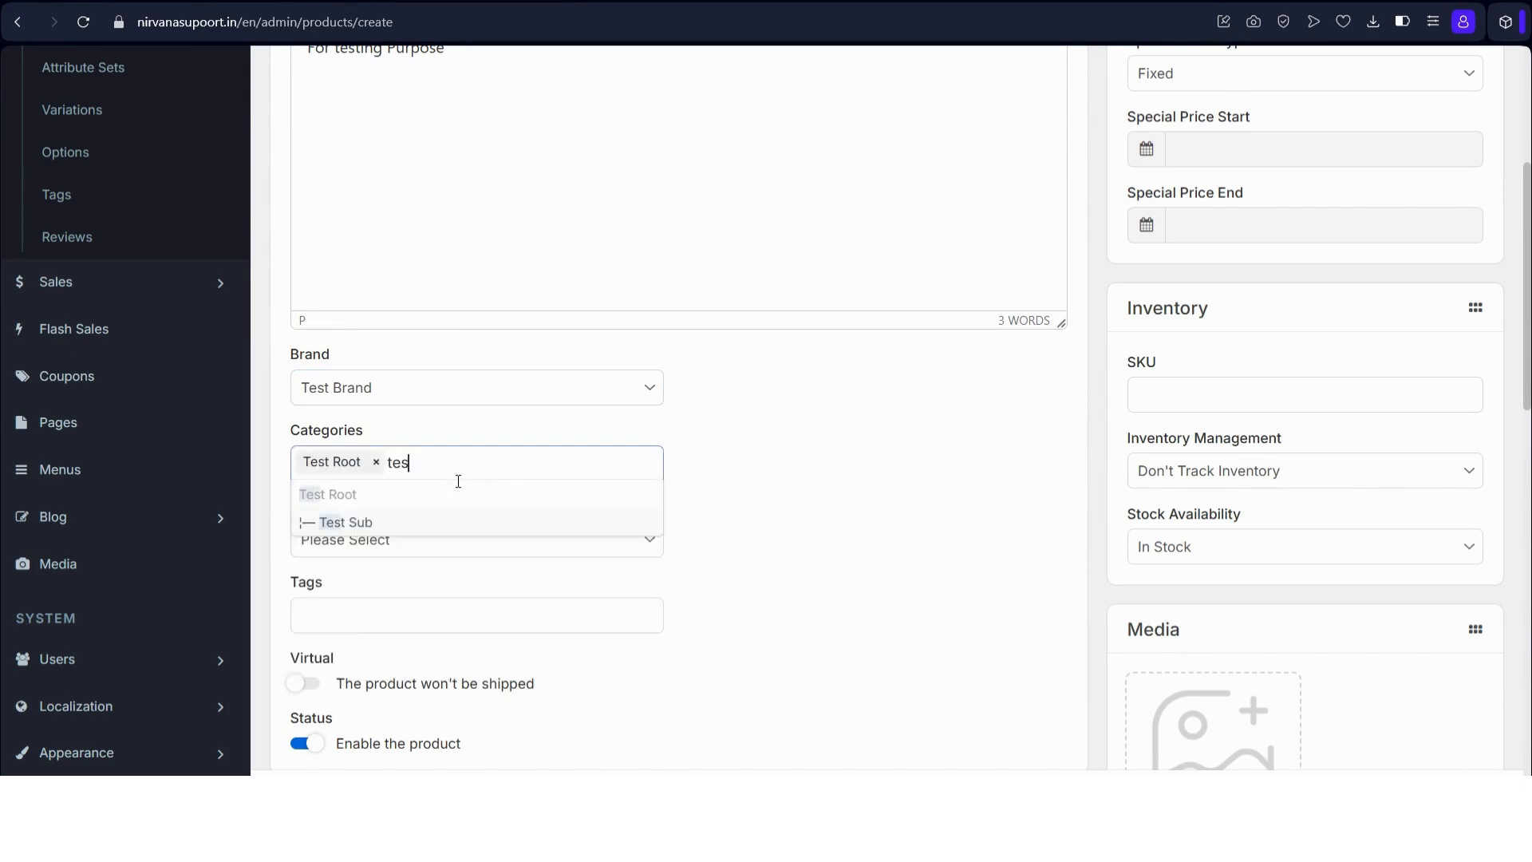
{"action": "key", "text": "Return"}
{"action": "scroll", "coordinate": [909, 472], "scroll_direction": "down", "scroll_amount": 4}
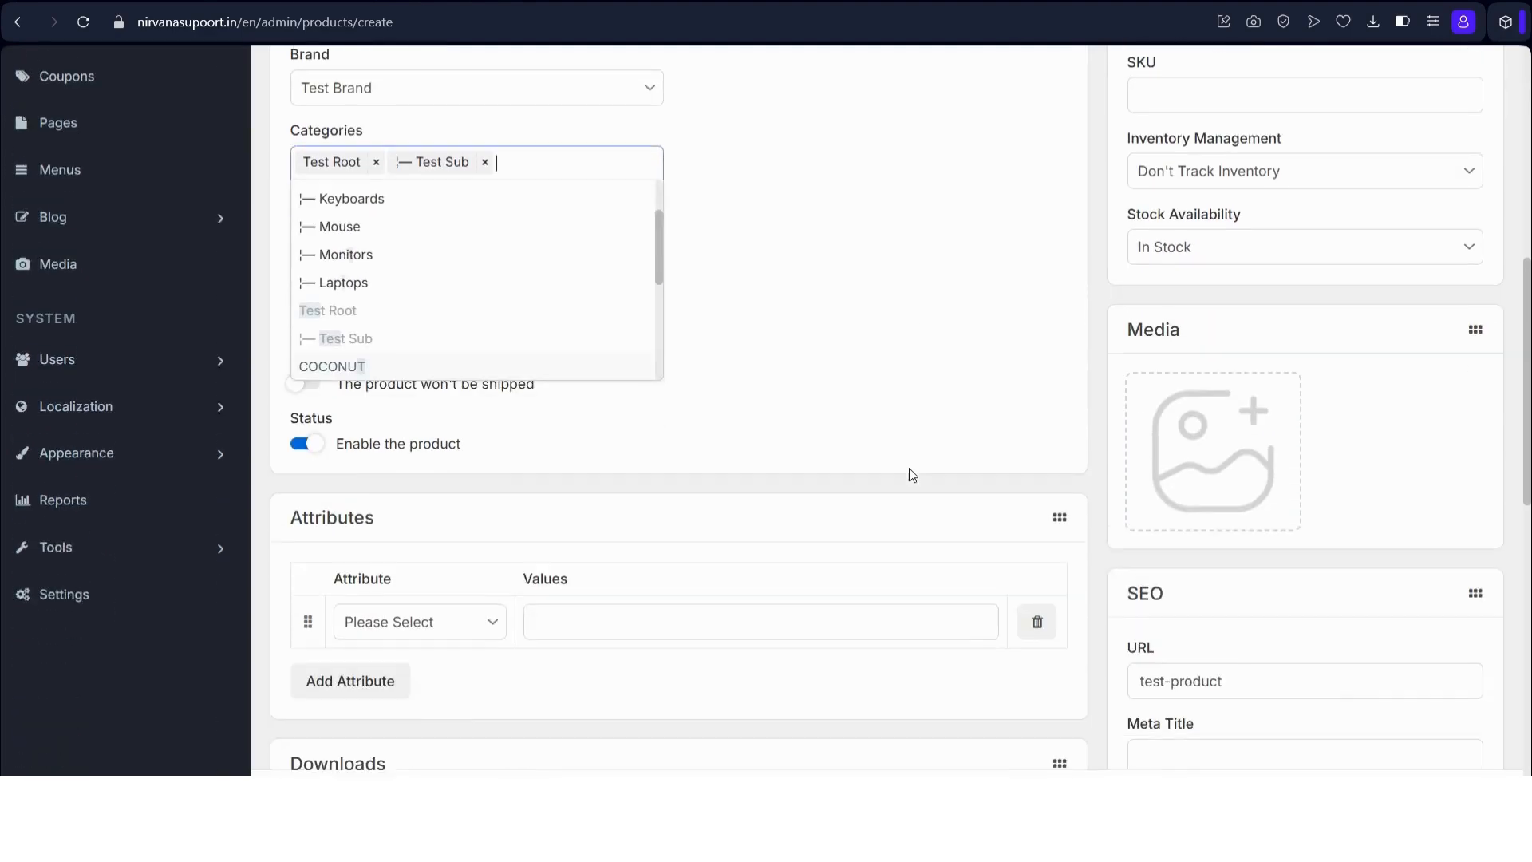
{"action": "left_click", "coordinate": [913, 475]}
{"action": "scroll", "coordinate": [669, 428], "scroll_direction": "down", "scroll_amount": 2}
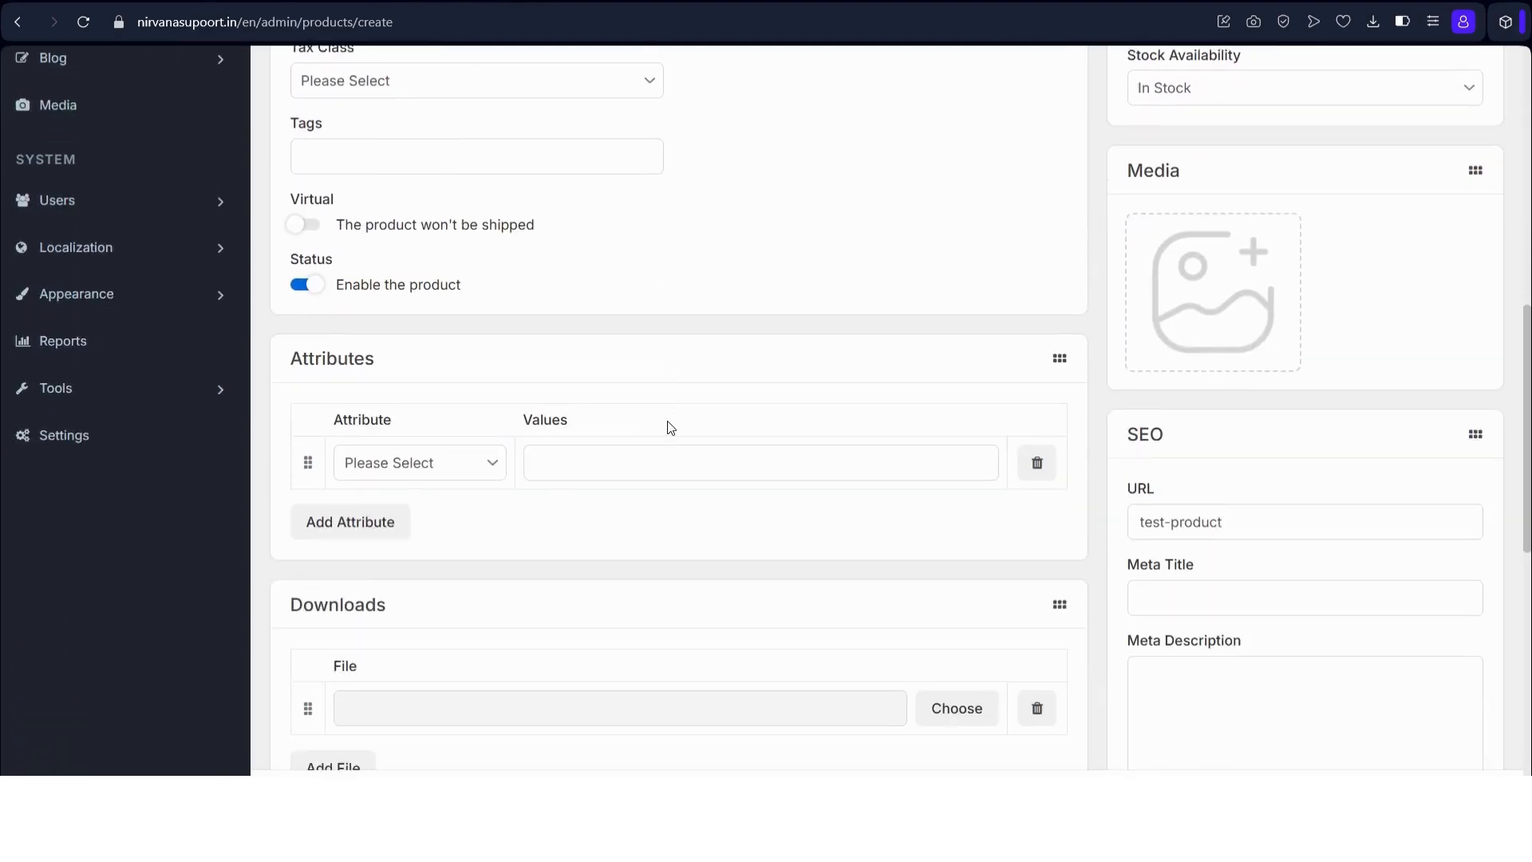
{"action": "left_click", "coordinate": [397, 431]}
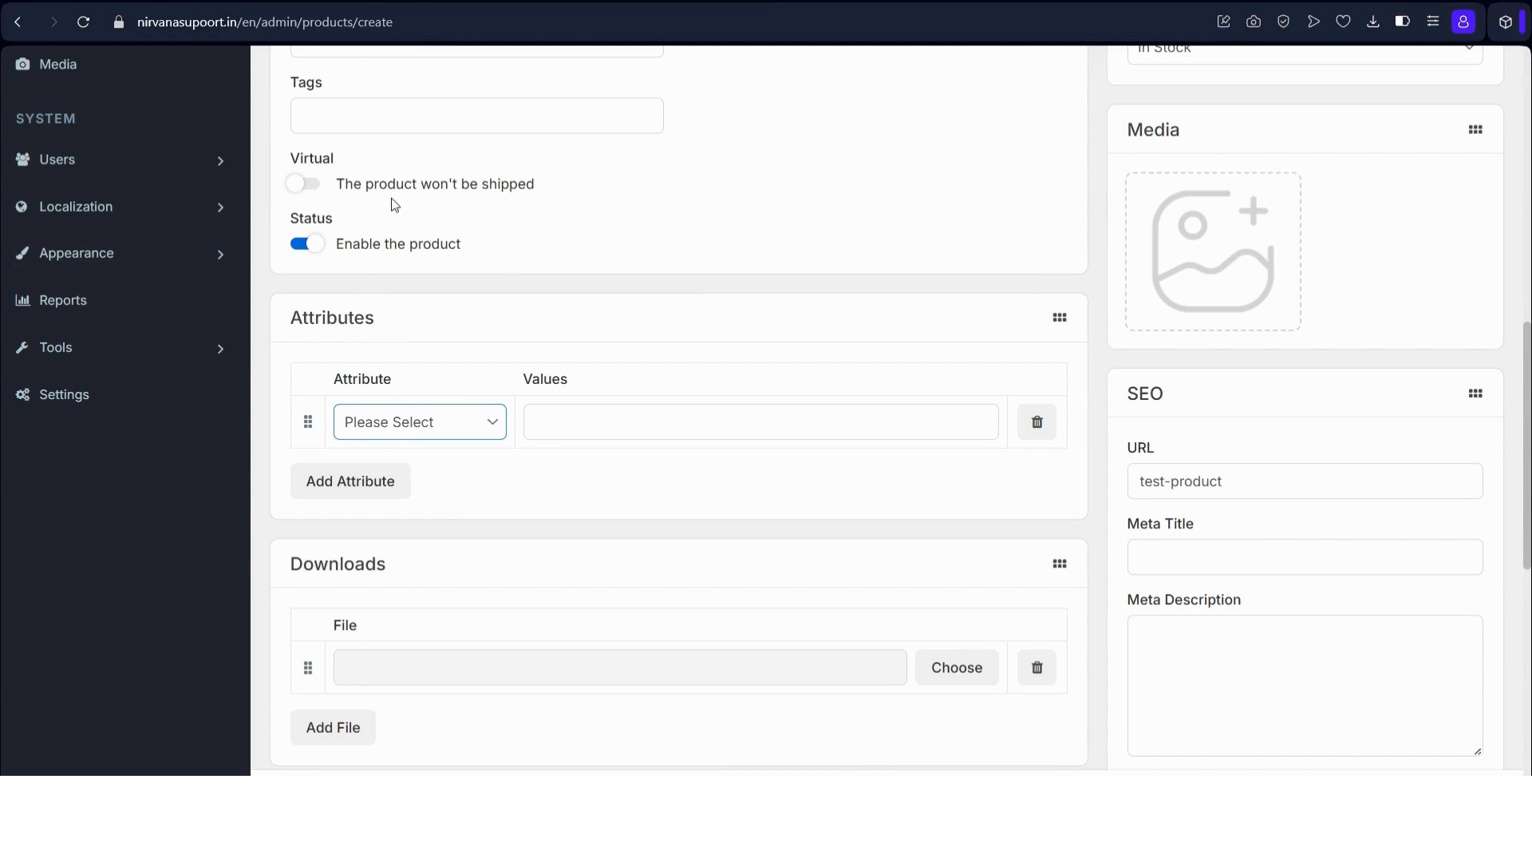
{"action": "left_click", "coordinate": [388, 321]}
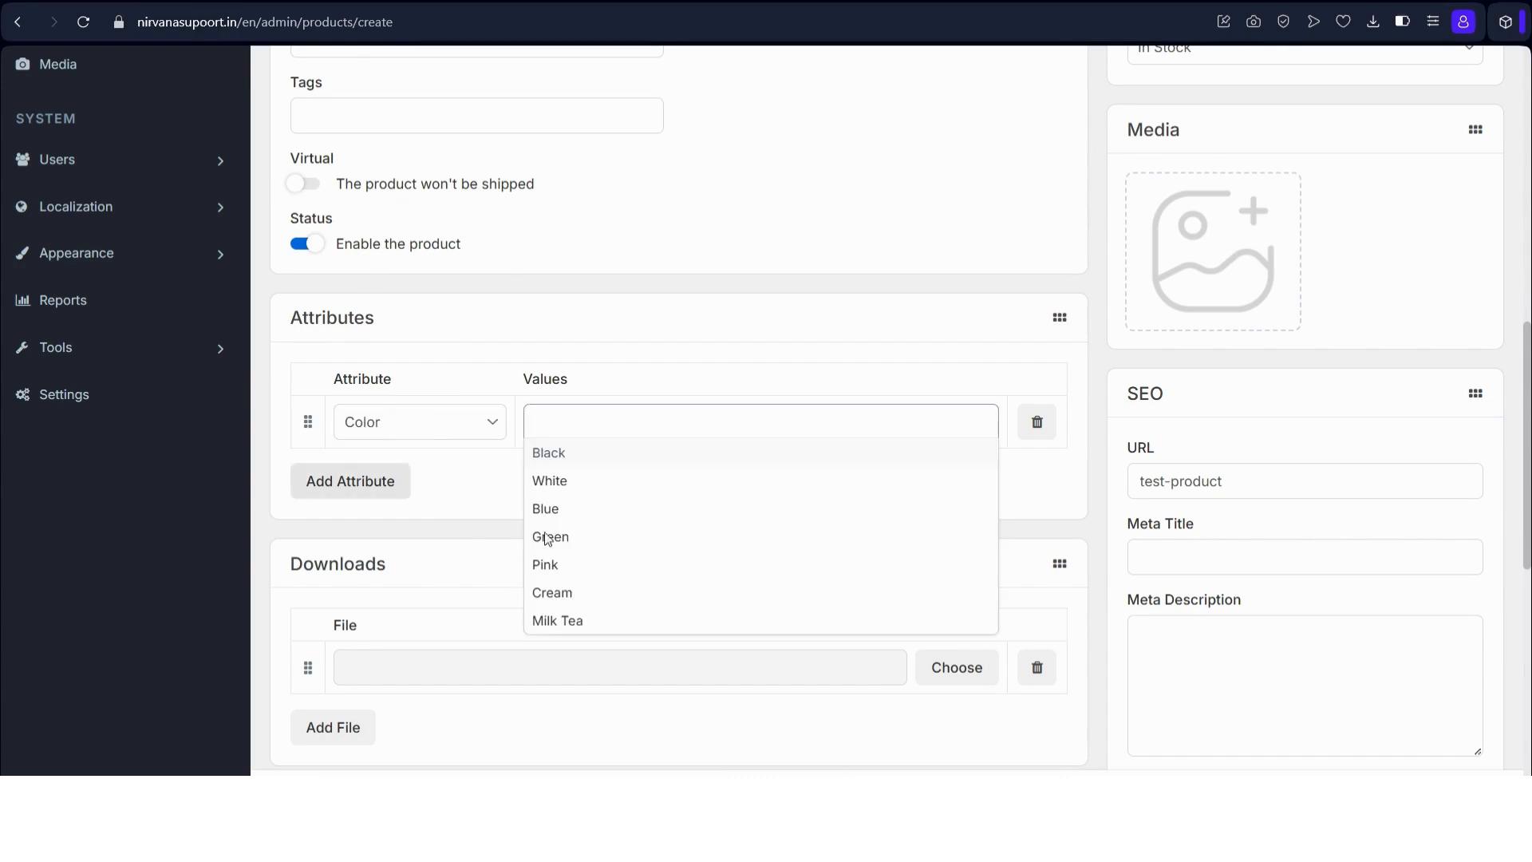
{"action": "left_click", "coordinate": [446, 439]}
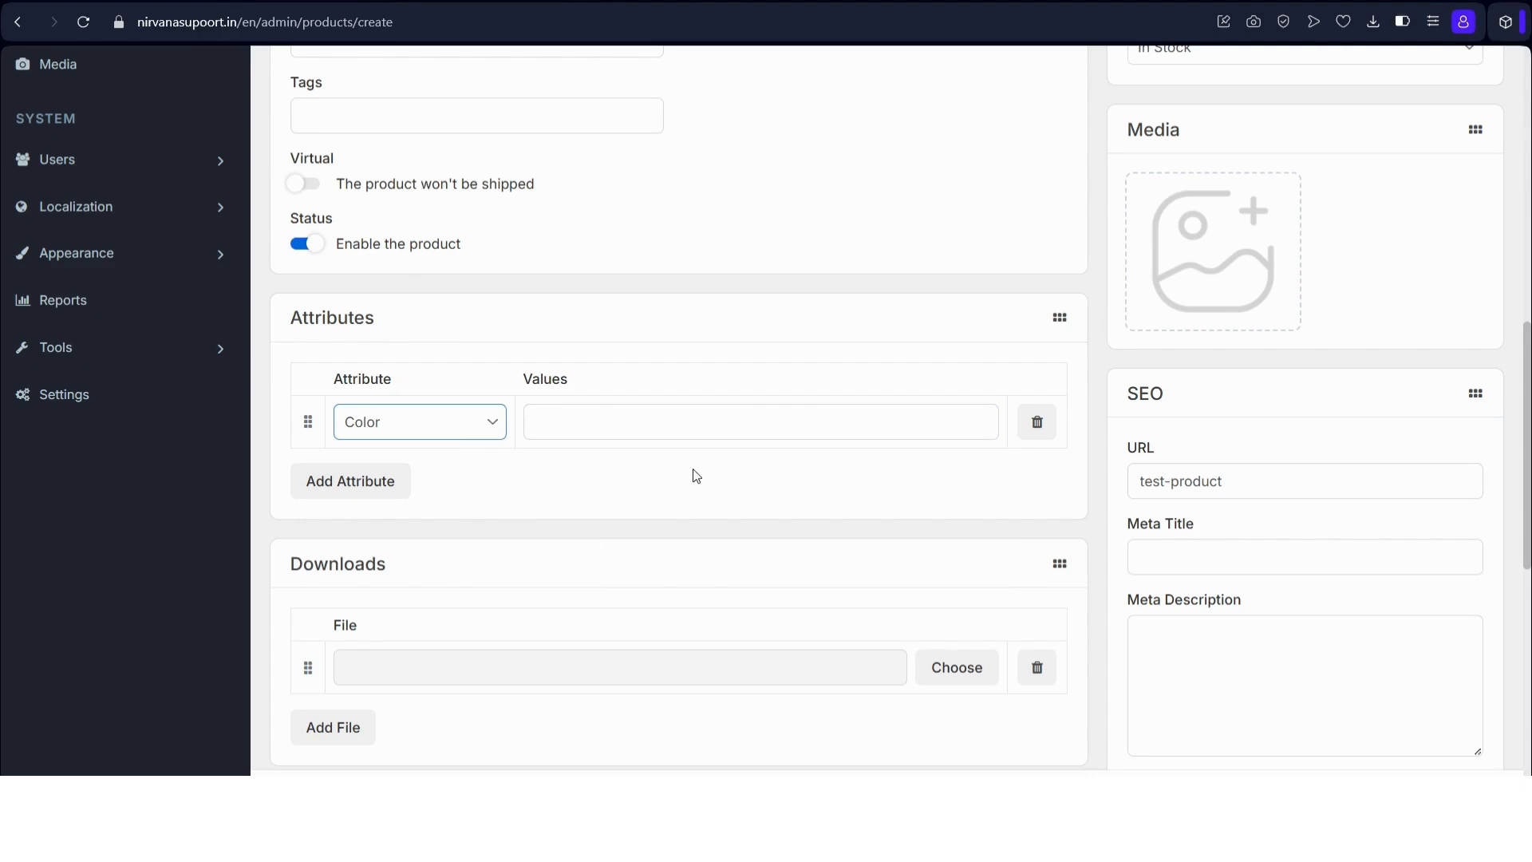
{"action": "left_click", "coordinate": [691, 436]}
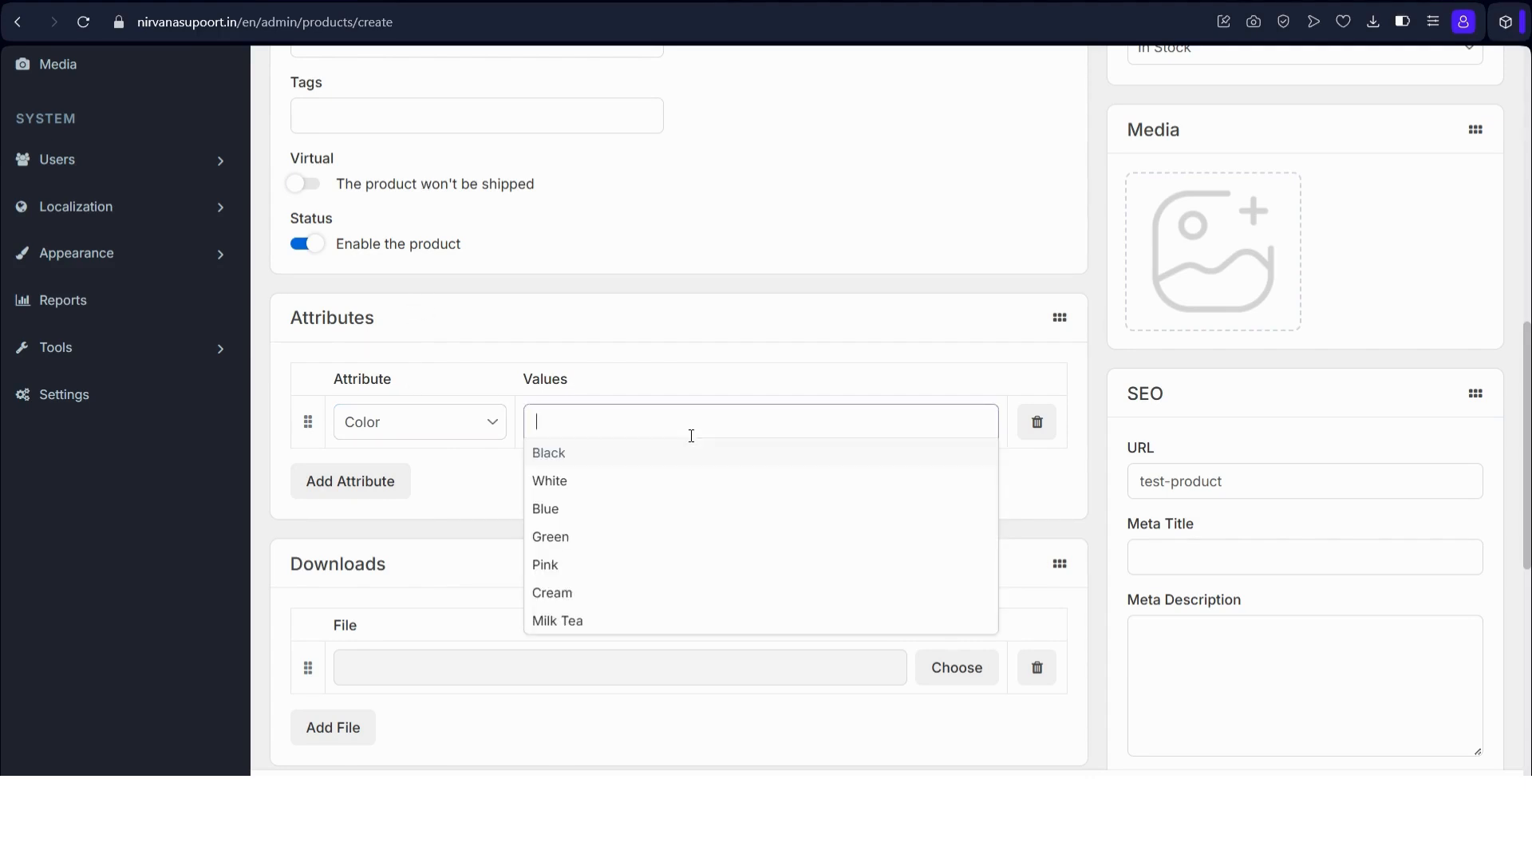
Set the product's attribute to Test Attribute with the value "Test value".
{"action": "left_click", "coordinate": [392, 439]}
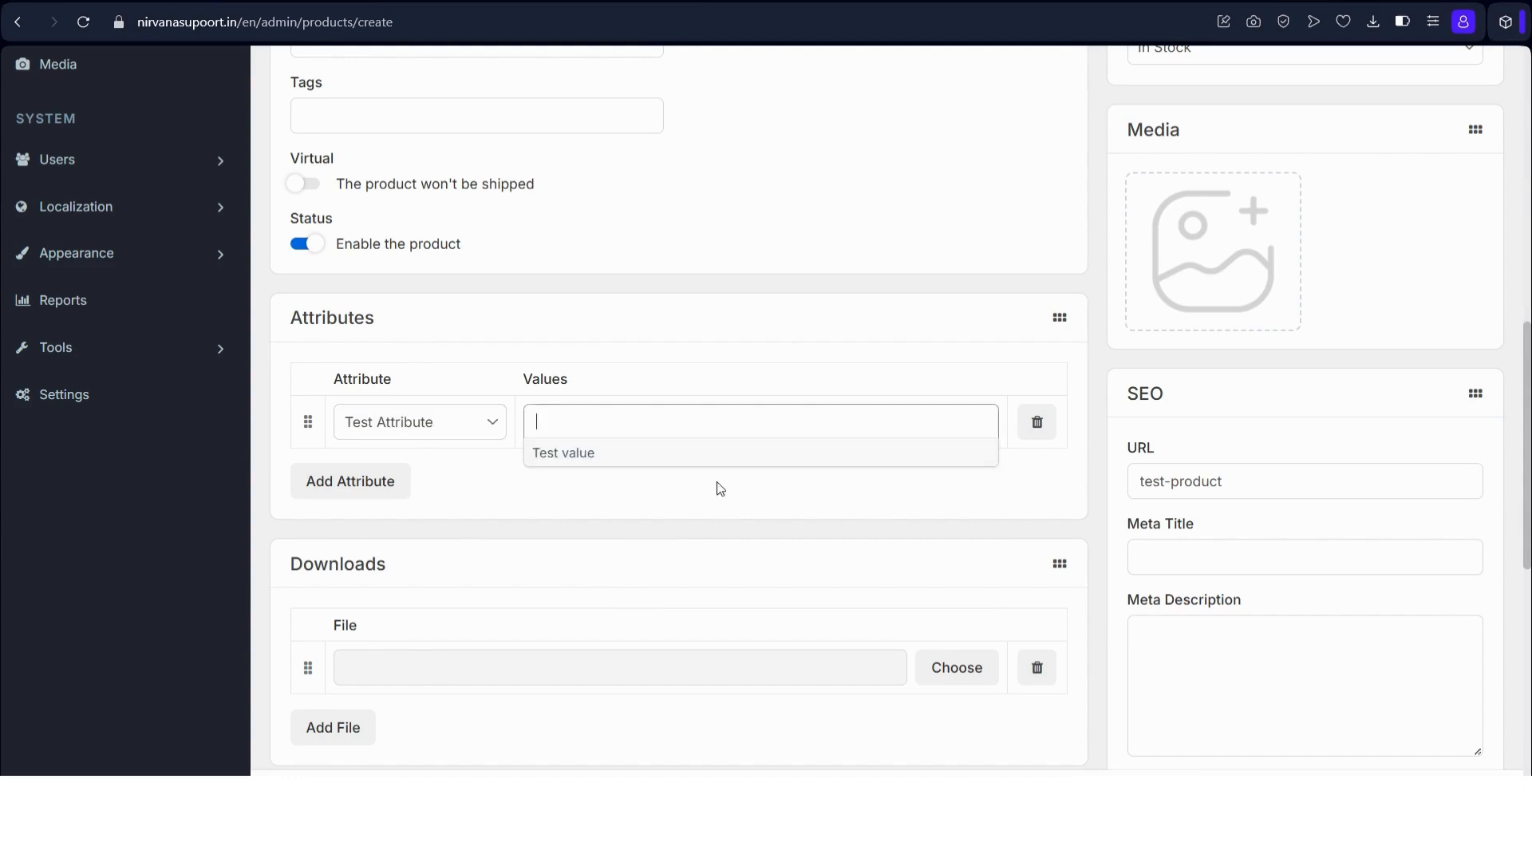
{"action": "left_click", "coordinate": [698, 454]}
{"action": "scroll", "coordinate": [694, 454], "scroll_direction": "down", "scroll_amount": 1}
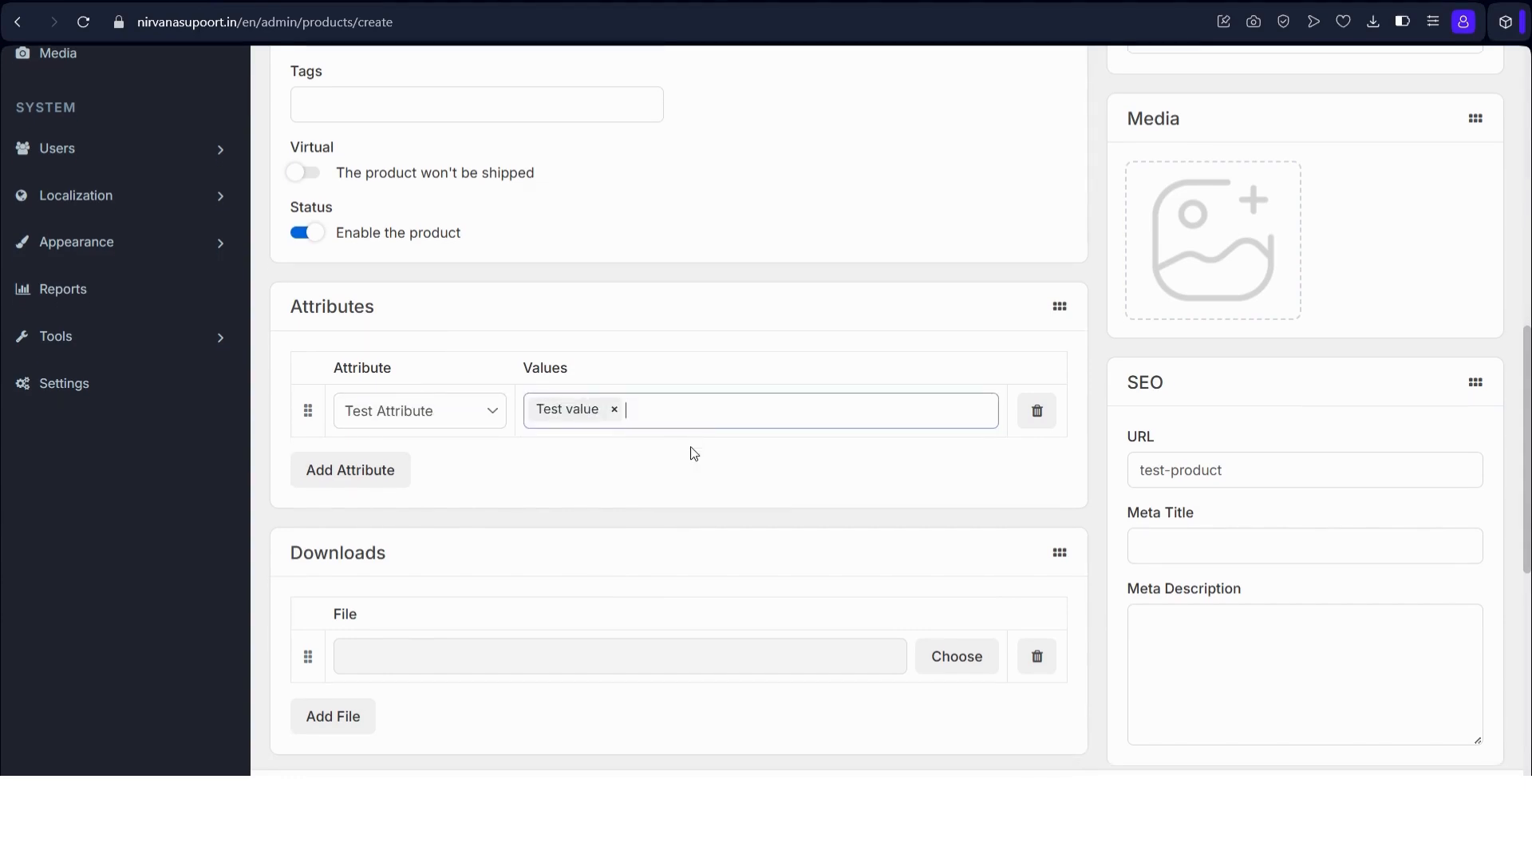
Insert the Test Variation template into the product's variations.
{"action": "scroll", "coordinate": [410, 524], "scroll_direction": "down", "scroll_amount": 4}
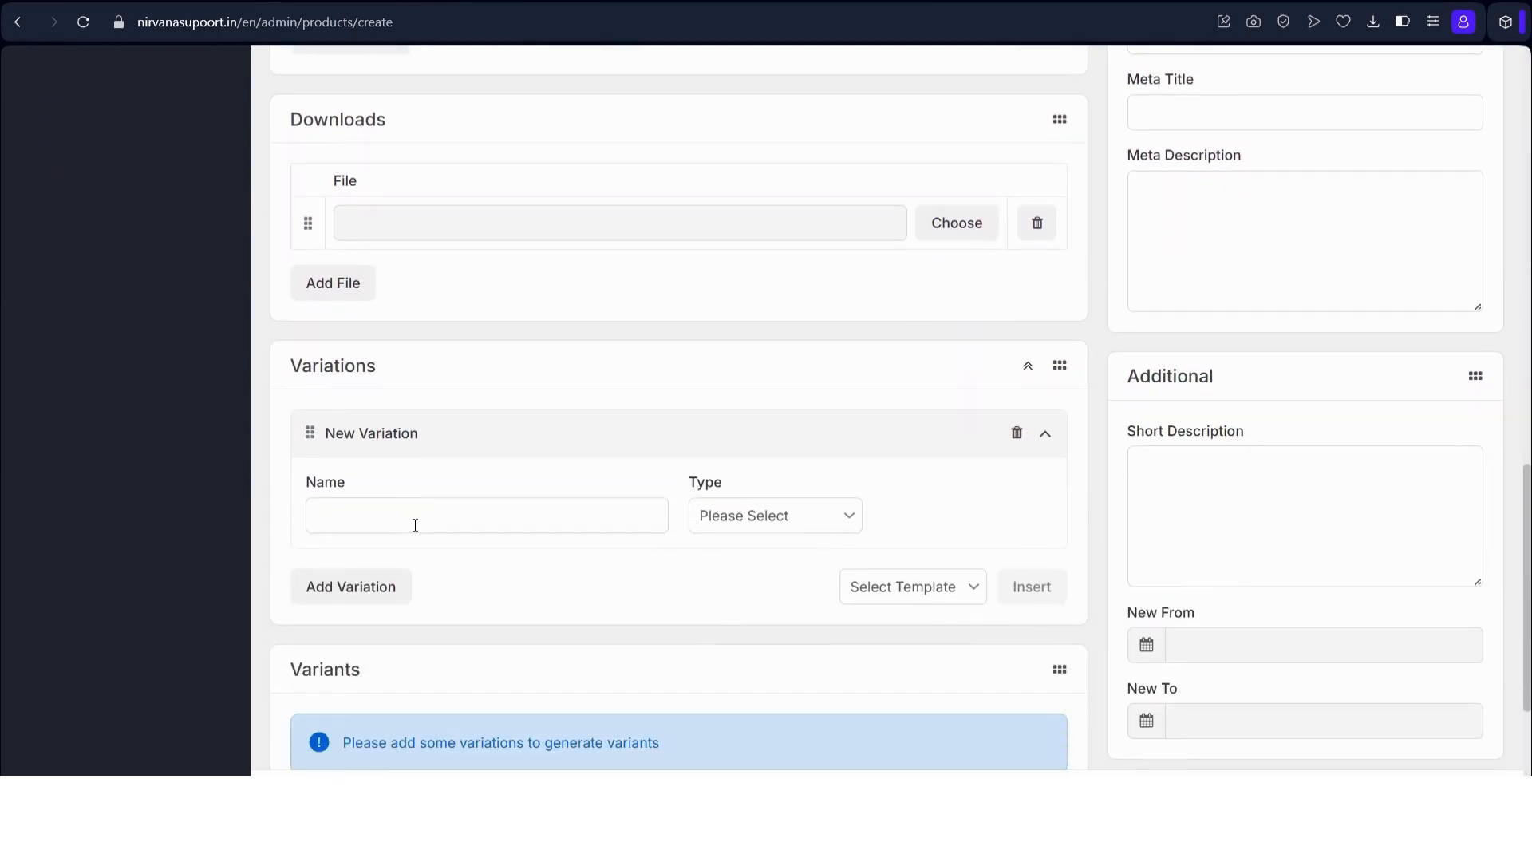
{"action": "left_click", "coordinate": [415, 525]}
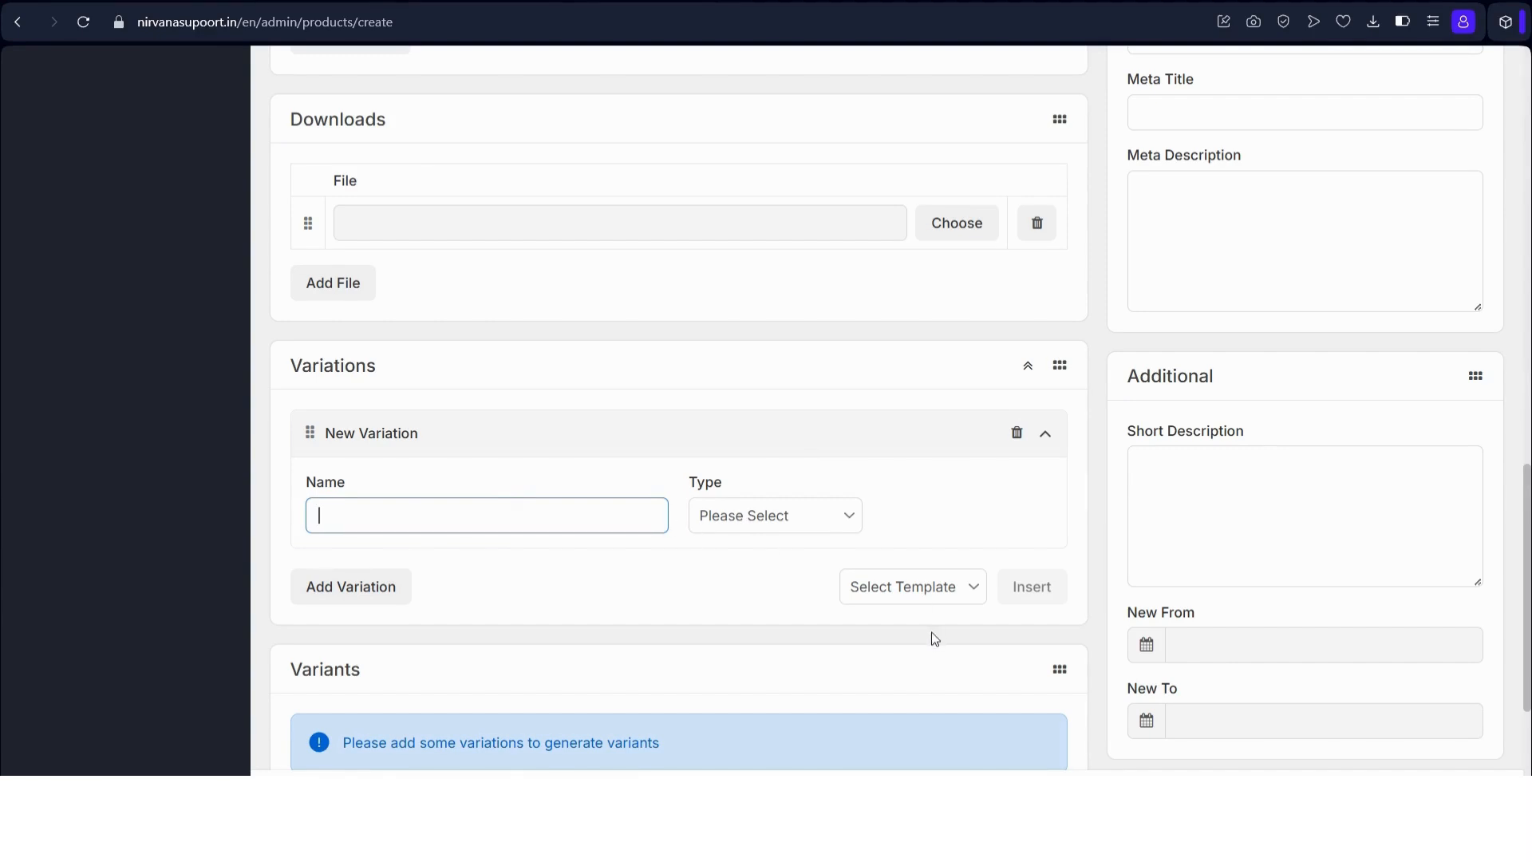
{"action": "left_click", "coordinate": [905, 597]}
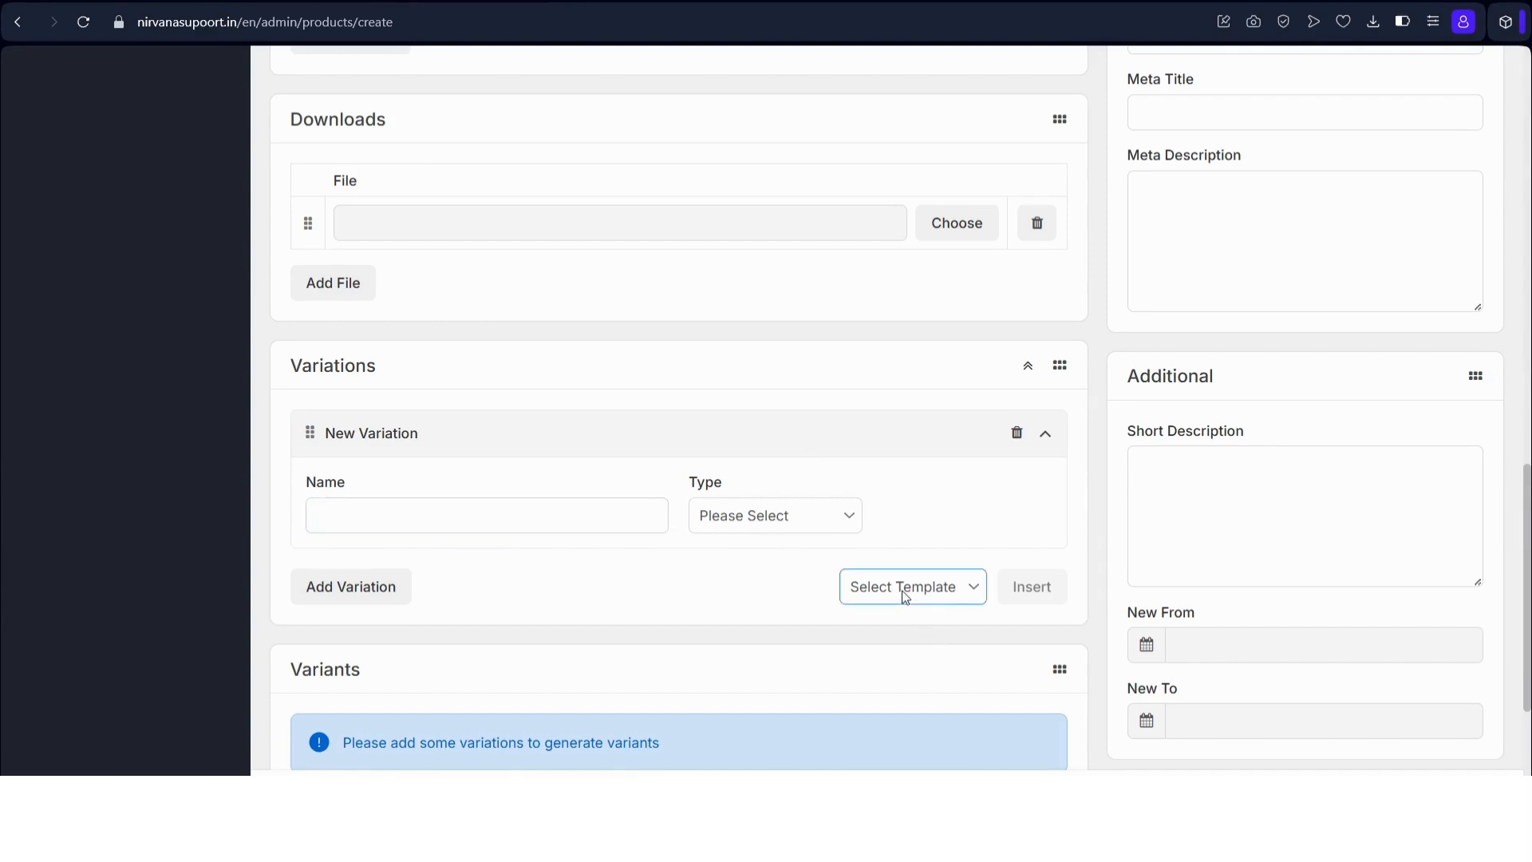
{"action": "left_click", "coordinate": [885, 656]}
{"action": "left_click", "coordinate": [1033, 601]}
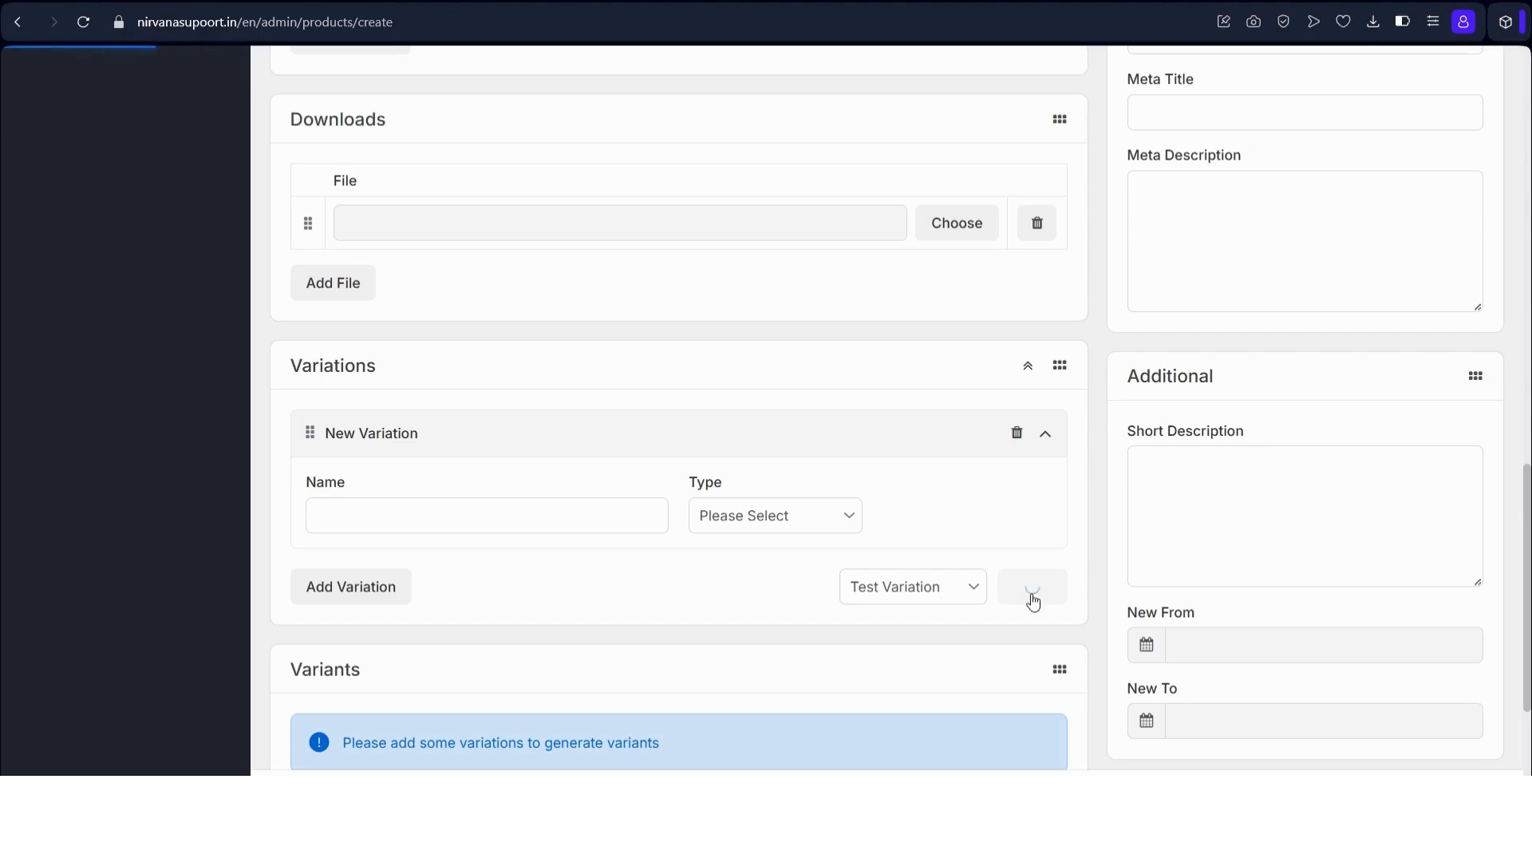
Bulk edit all variants of the product, setting their price to 100 and applying it.
{"action": "scroll", "coordinate": [846, 606], "scroll_direction": "down", "scroll_amount": 2}
{"action": "scroll", "coordinate": [846, 606], "scroll_direction": "down", "scroll_amount": 5}
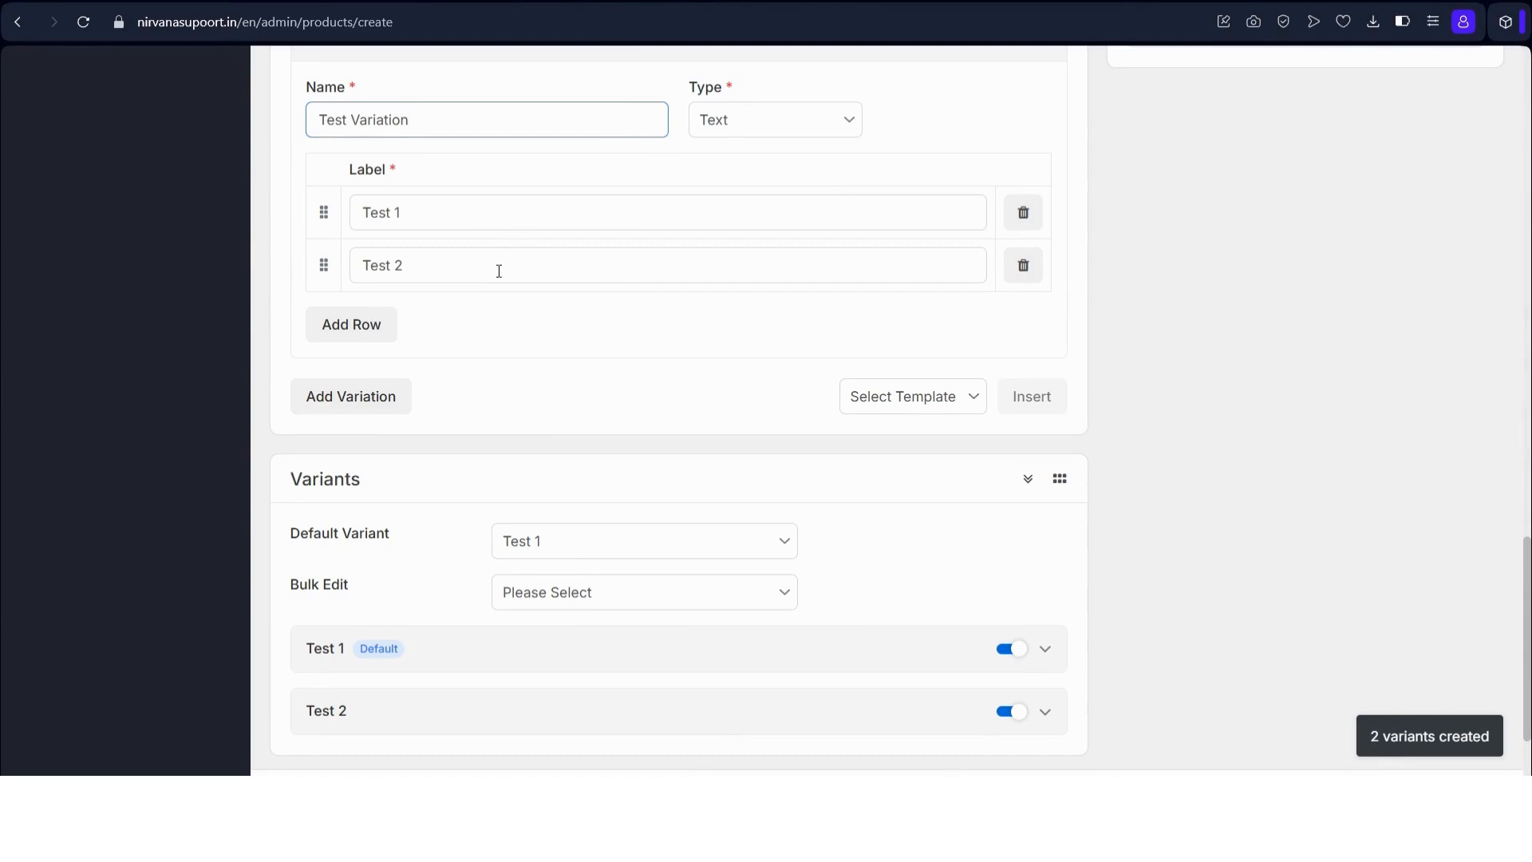
{"action": "scroll", "coordinate": [607, 445], "scroll_direction": "down", "scroll_amount": 2}
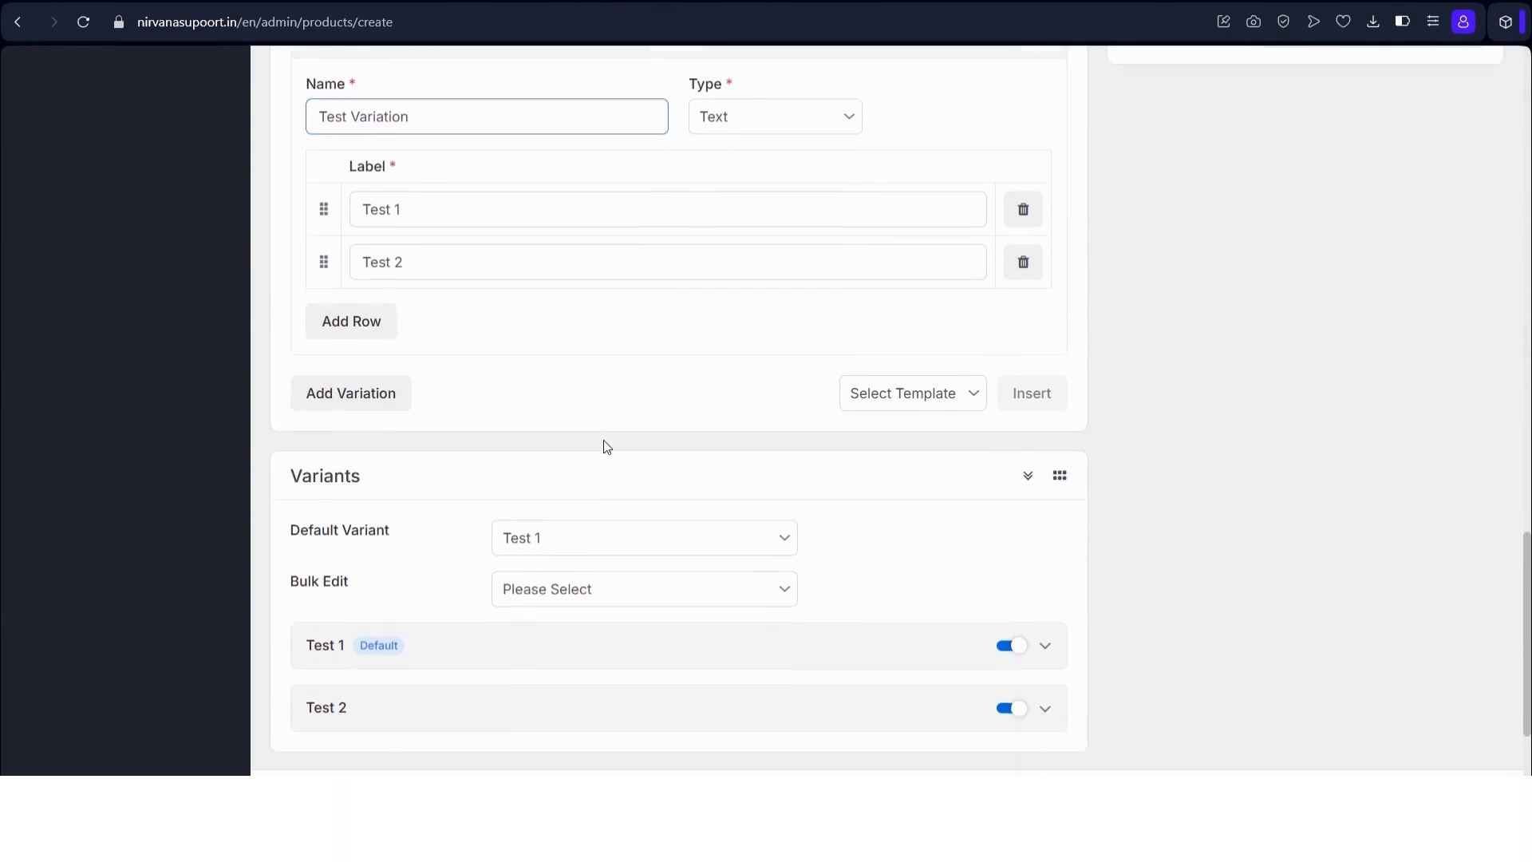
{"action": "left_click", "coordinate": [607, 446]}
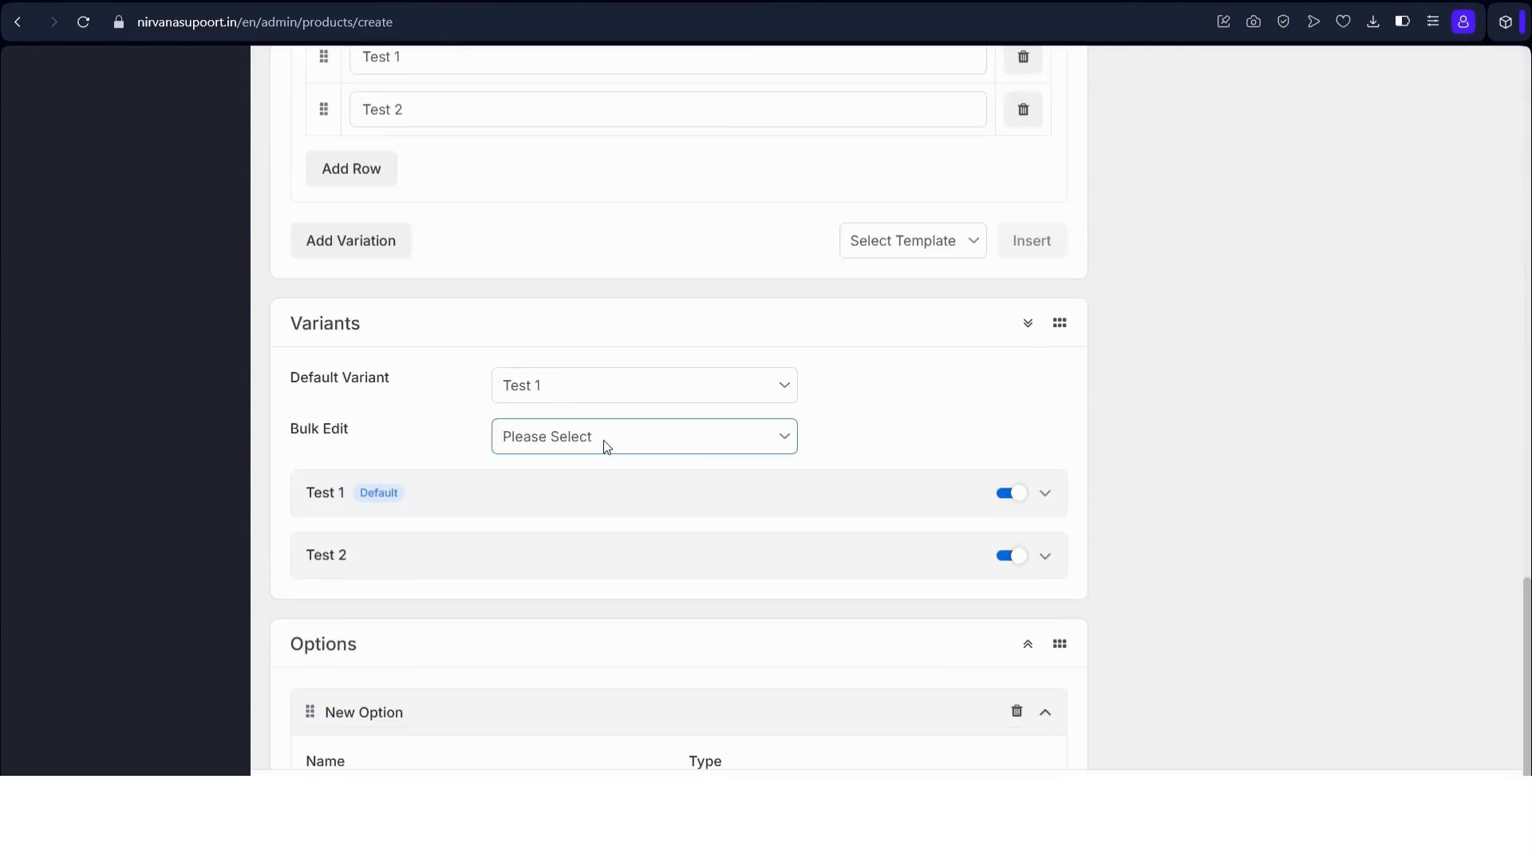
{"action": "left_click", "coordinate": [587, 491]}
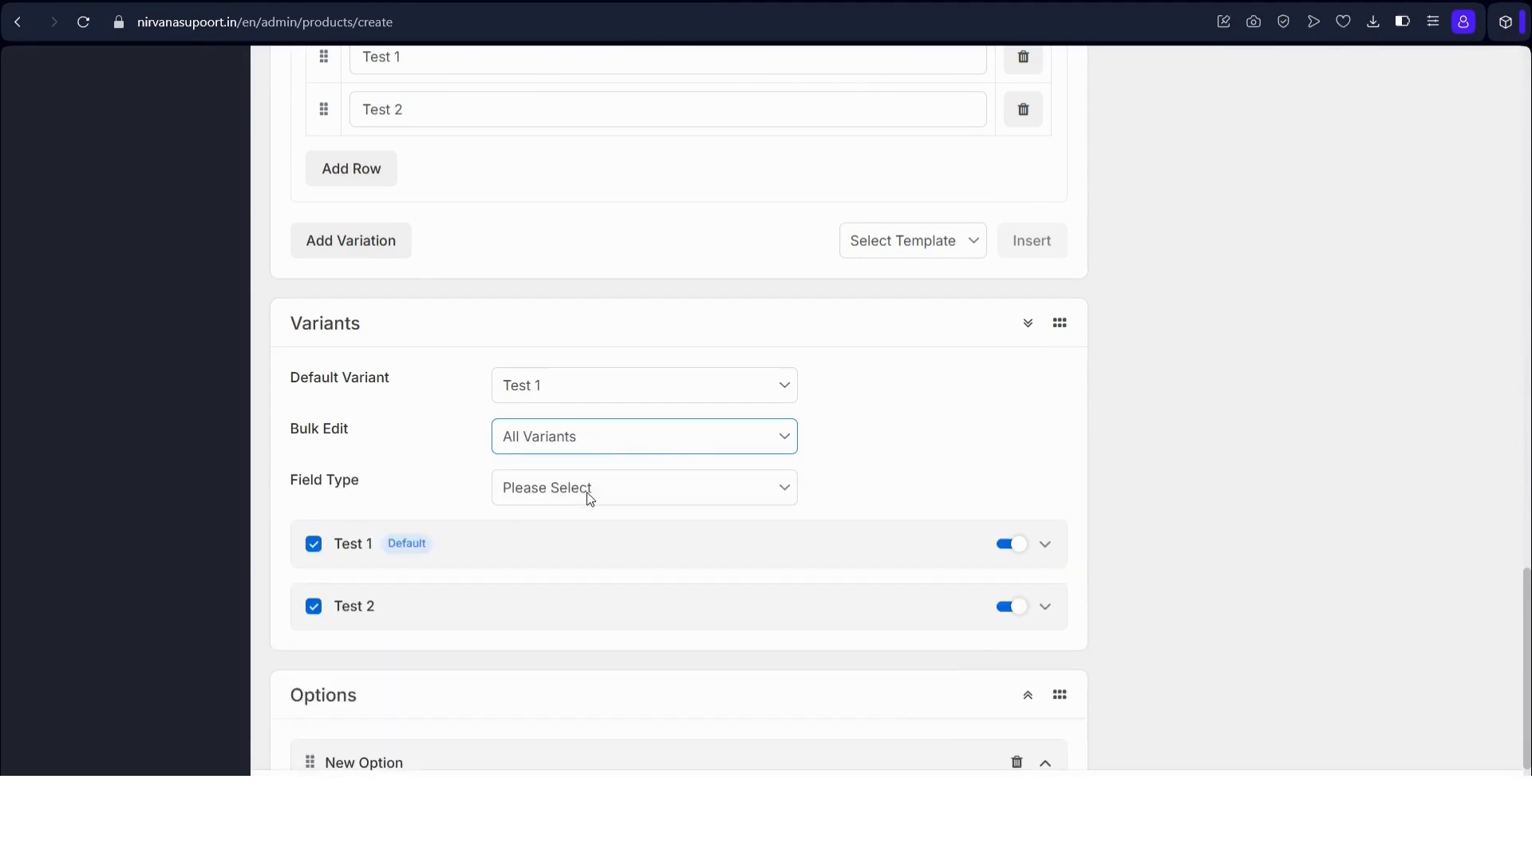
{"action": "scroll", "coordinate": [591, 487], "scroll_direction": "down", "scroll_amount": 1}
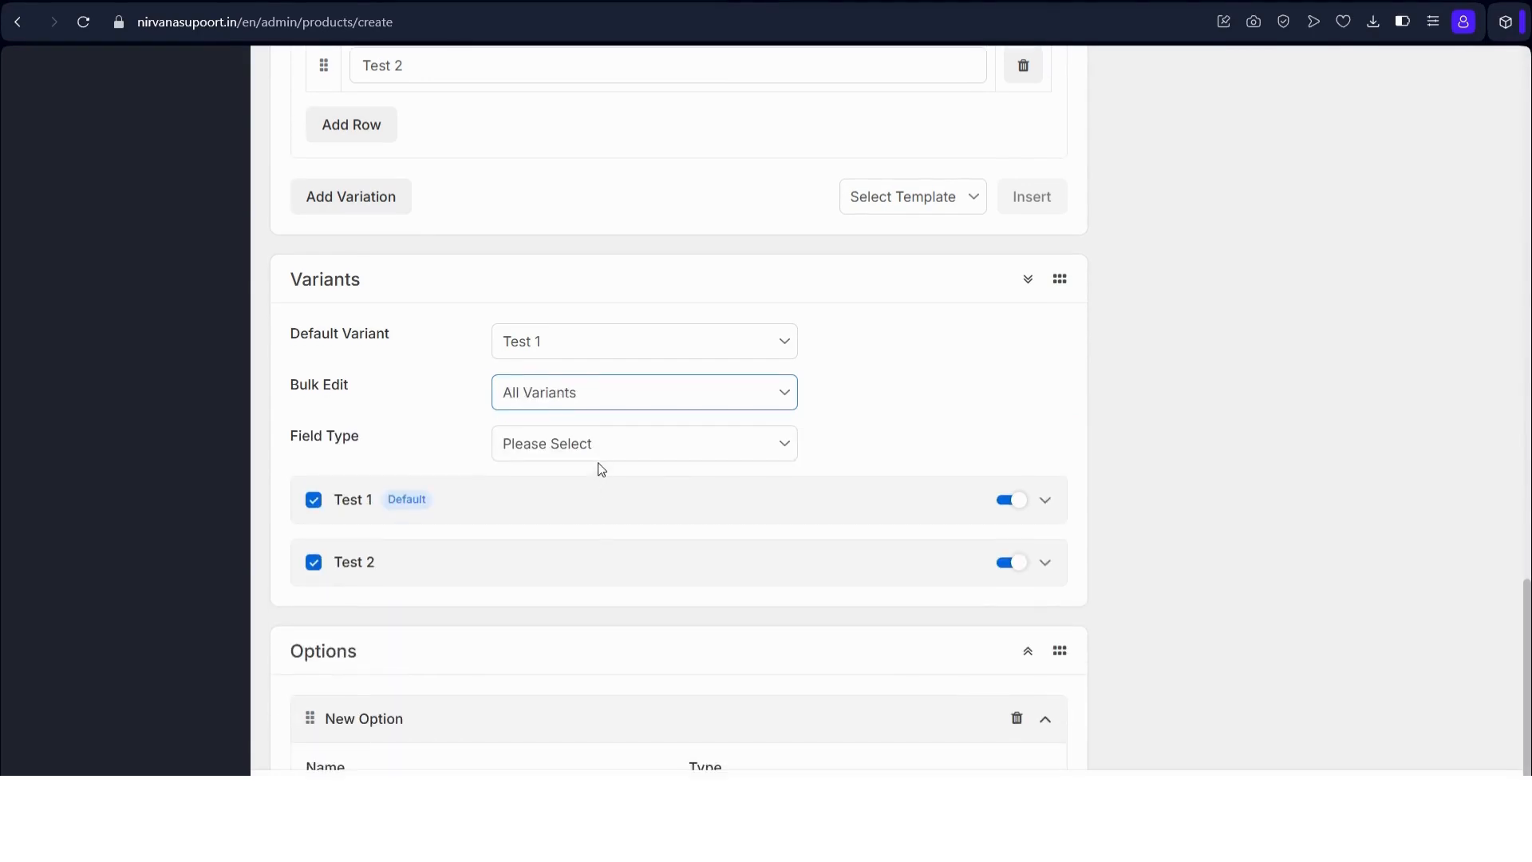
{"action": "scroll", "coordinate": [601, 473], "scroll_direction": "down", "scroll_amount": 2}
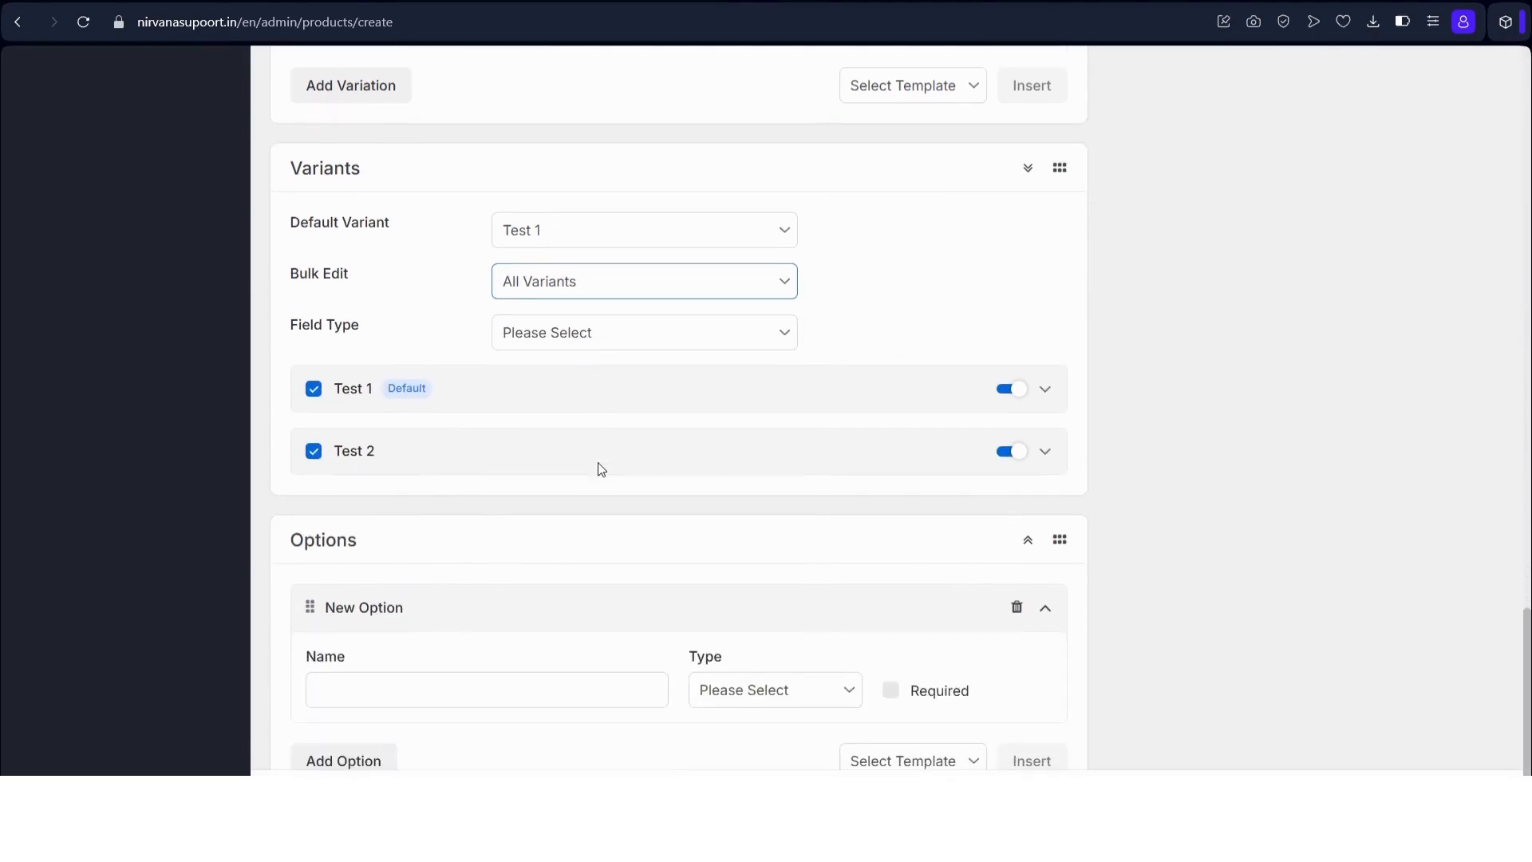
{"action": "left_click", "coordinate": [602, 345]}
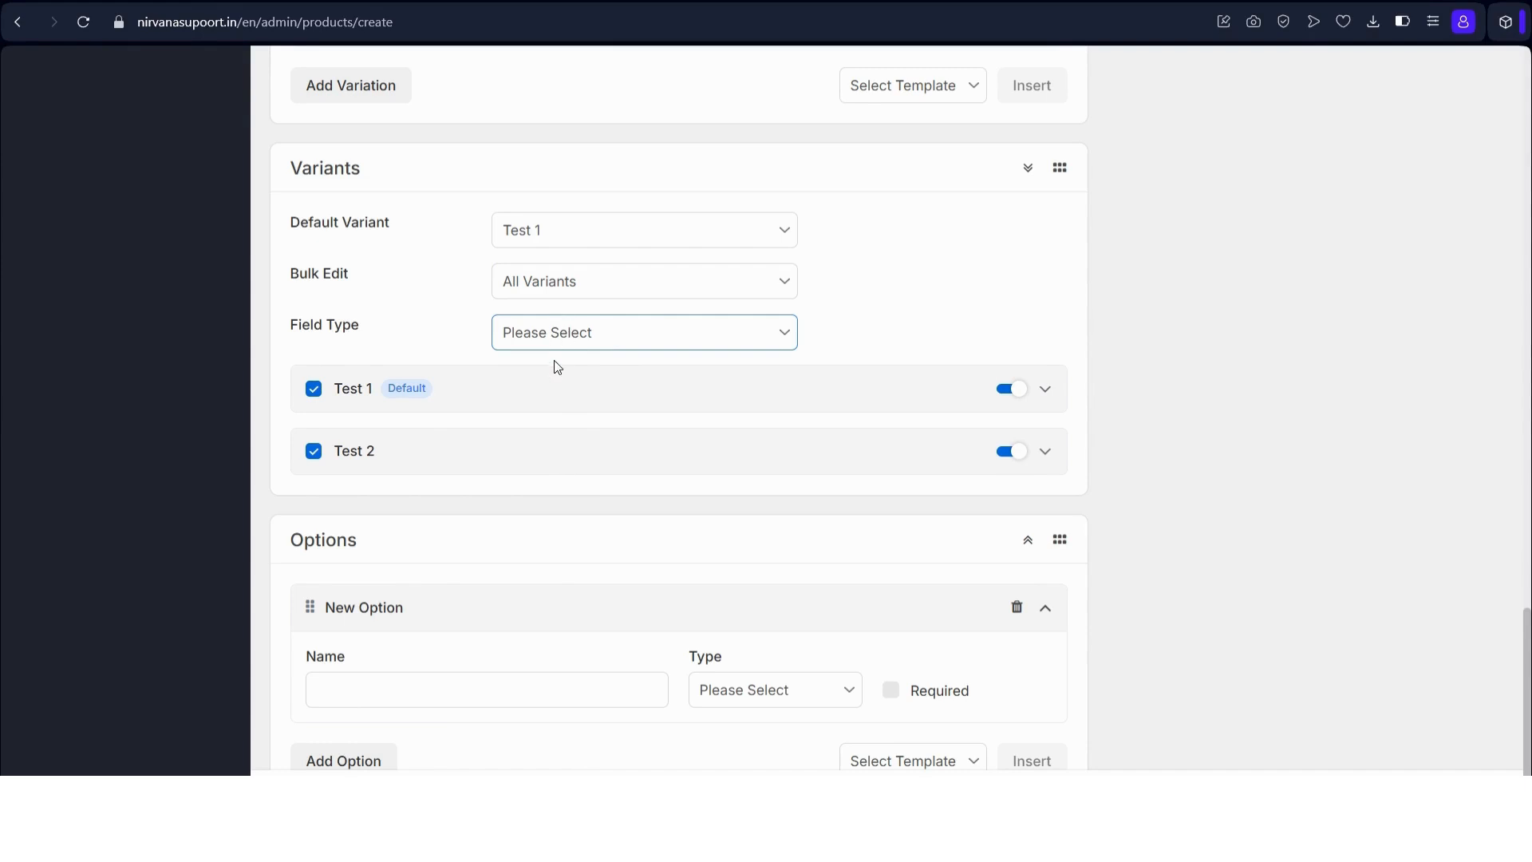
{"action": "left_click", "coordinate": [547, 470]}
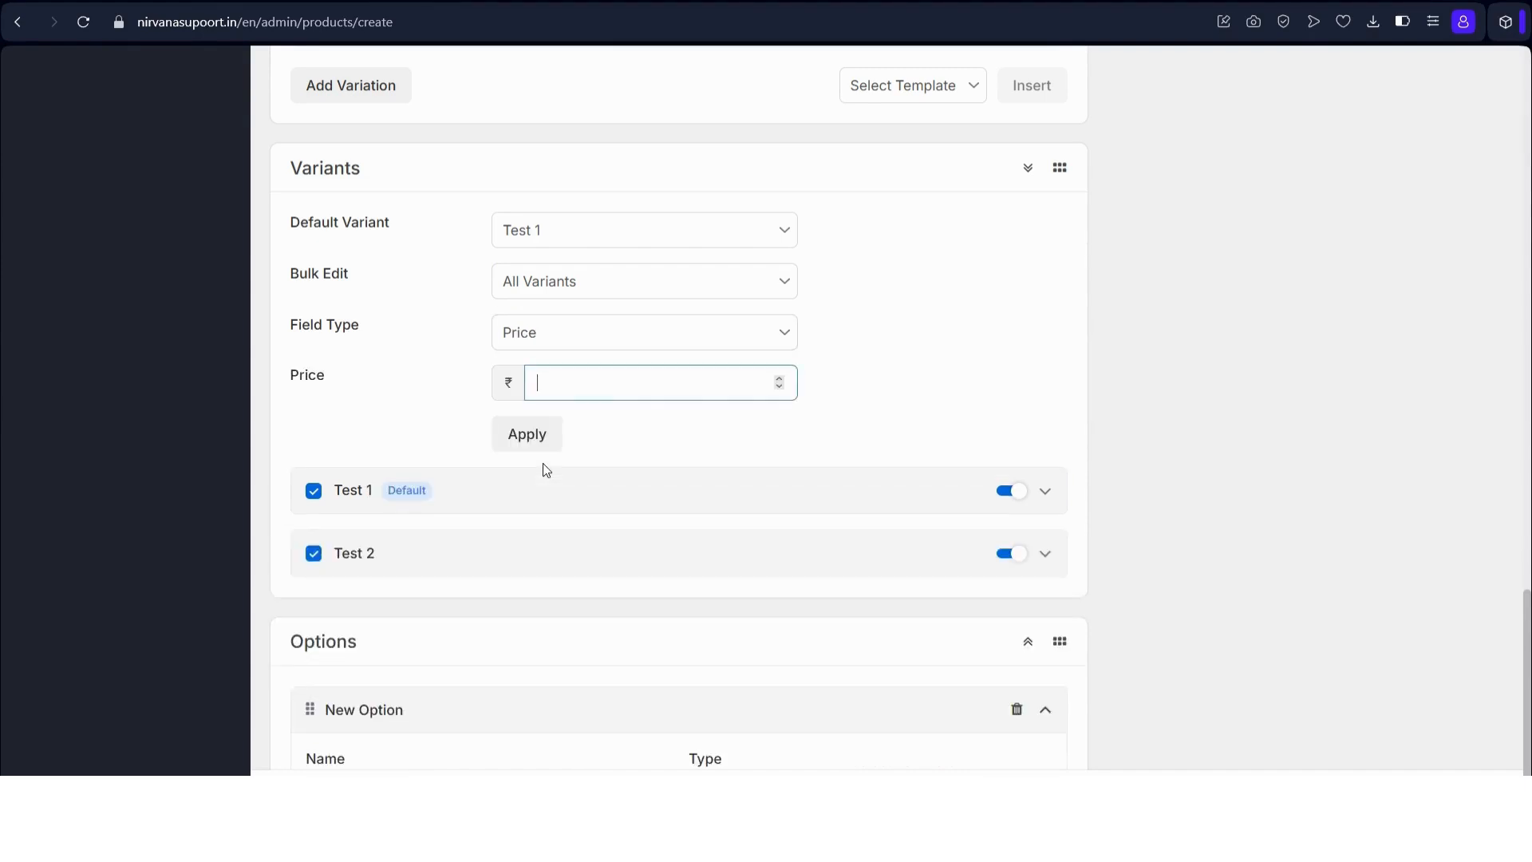
{"action": "type", "text": "100"}
{"action": "left_click", "coordinate": [547, 437]}
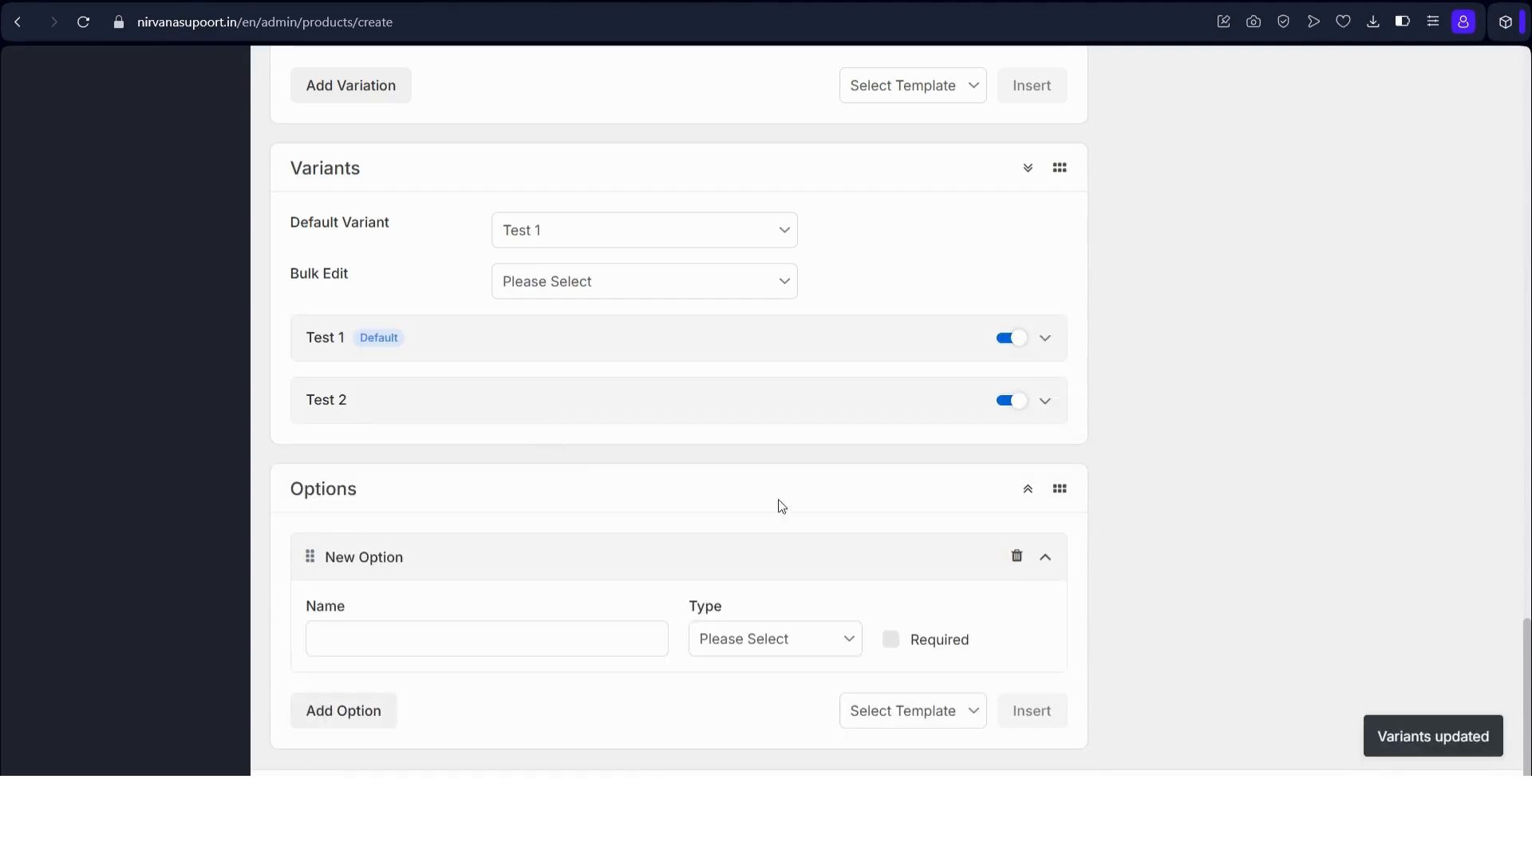
Fill in the product's SEO details with the meta title "test product" and the meta description "Test product".
{"action": "scroll", "coordinate": [1103, 481], "scroll_direction": "up", "scroll_amount": 15}
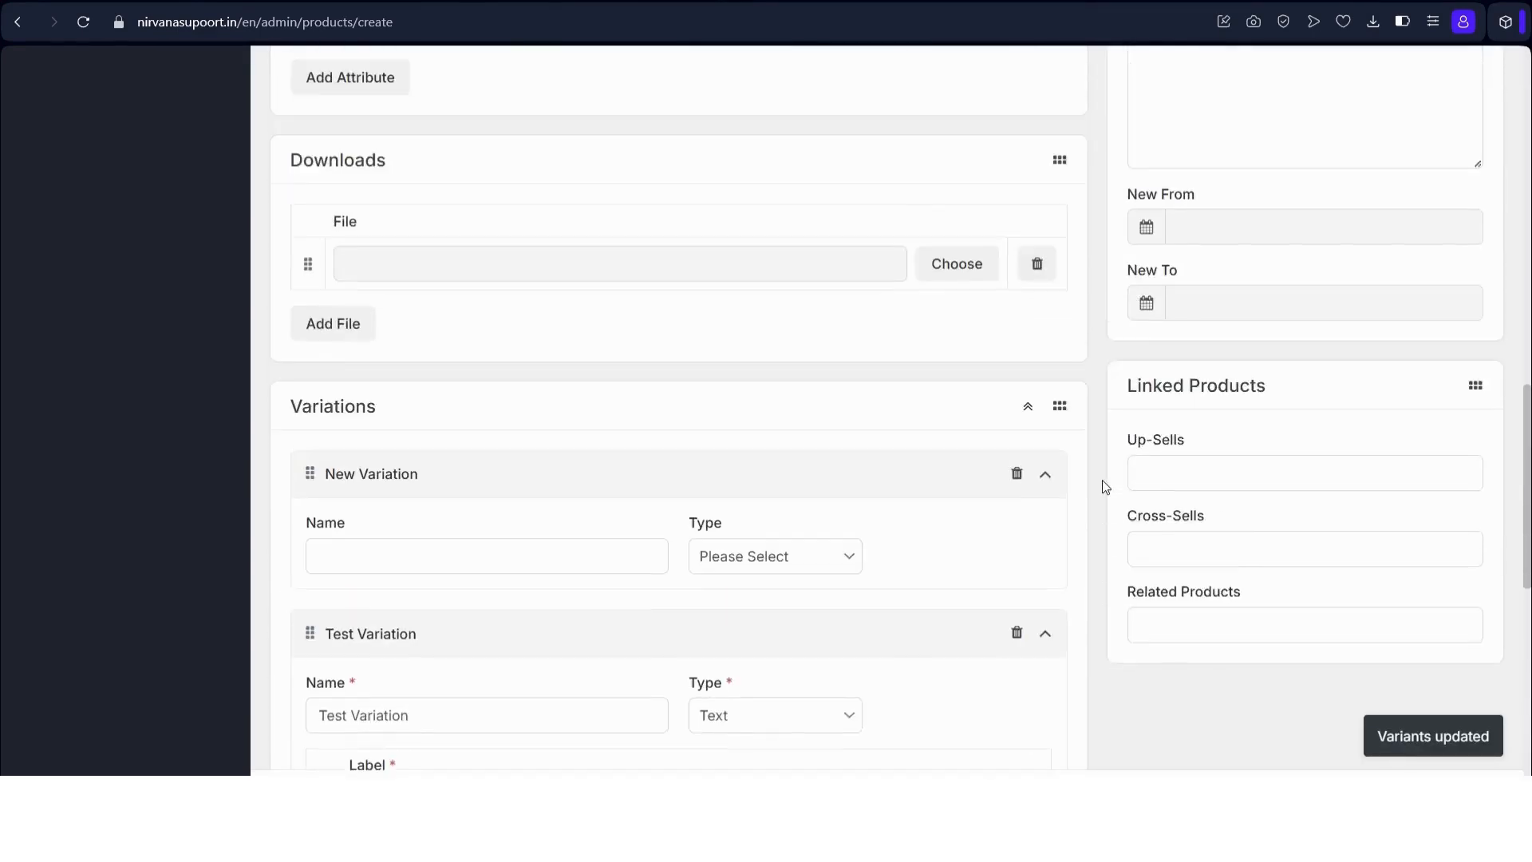
{"action": "scroll", "coordinate": [1103, 481], "scroll_direction": "up", "scroll_amount": 9}
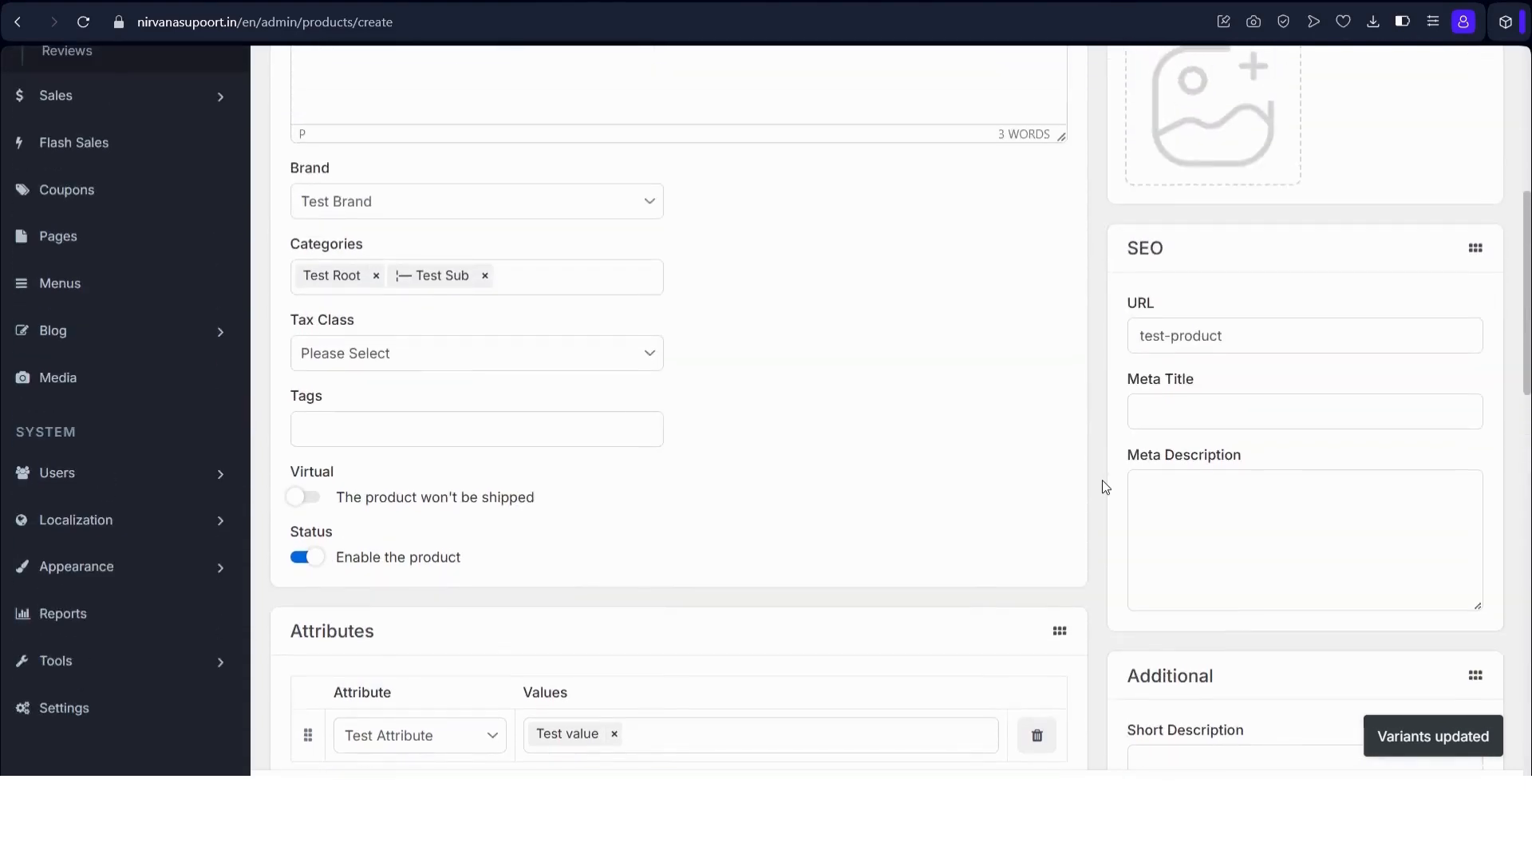
{"action": "scroll", "coordinate": [1103, 481], "scroll_direction": "up", "scroll_amount": 5}
{"action": "scroll", "coordinate": [1103, 481], "scroll_direction": "down", "scroll_amount": 7}
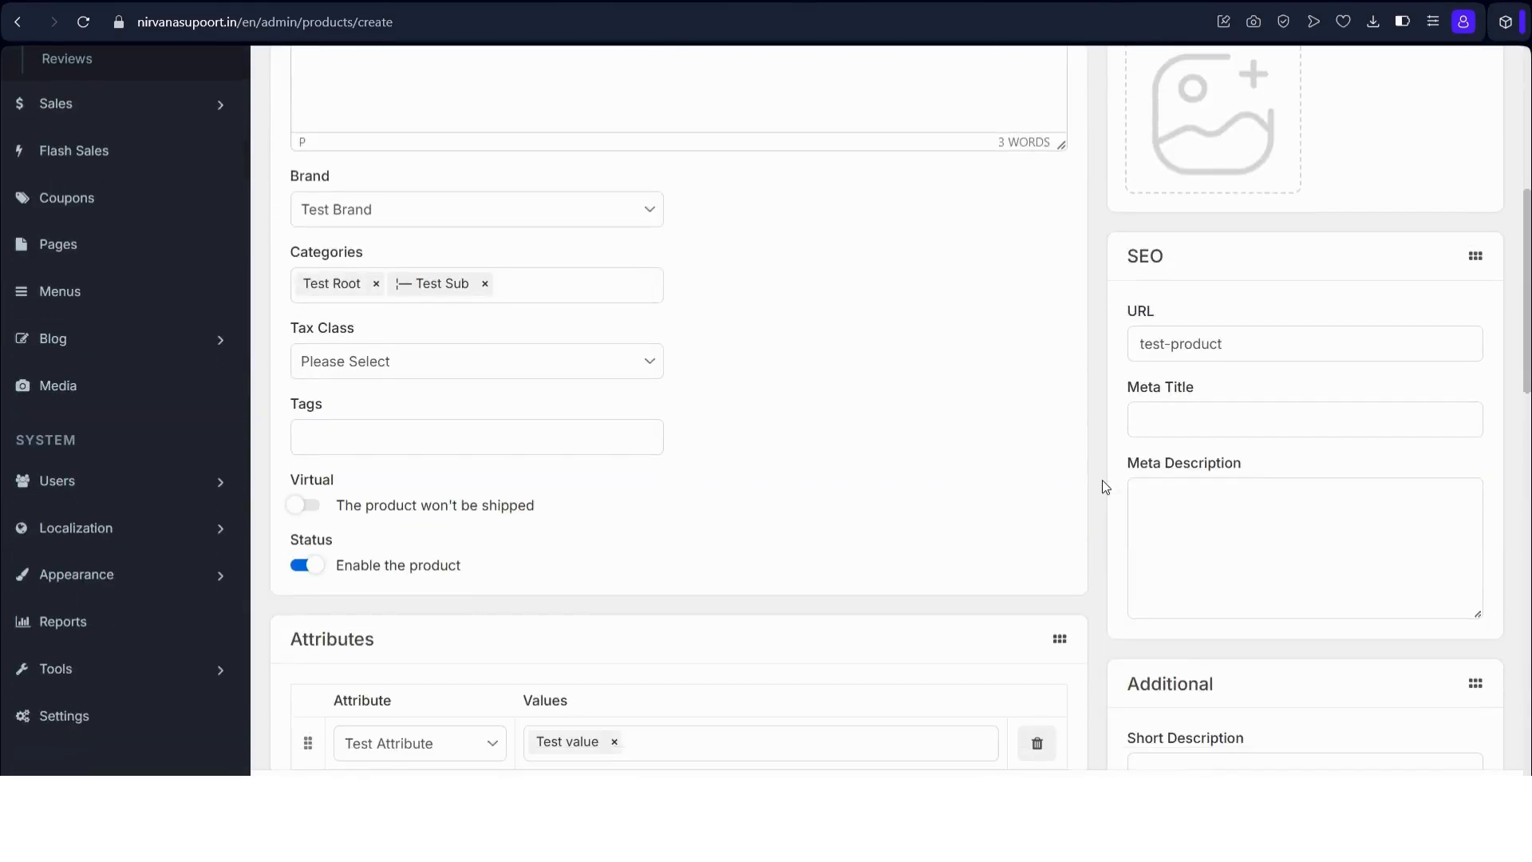
{"action": "left_click", "coordinate": [1199, 429]}
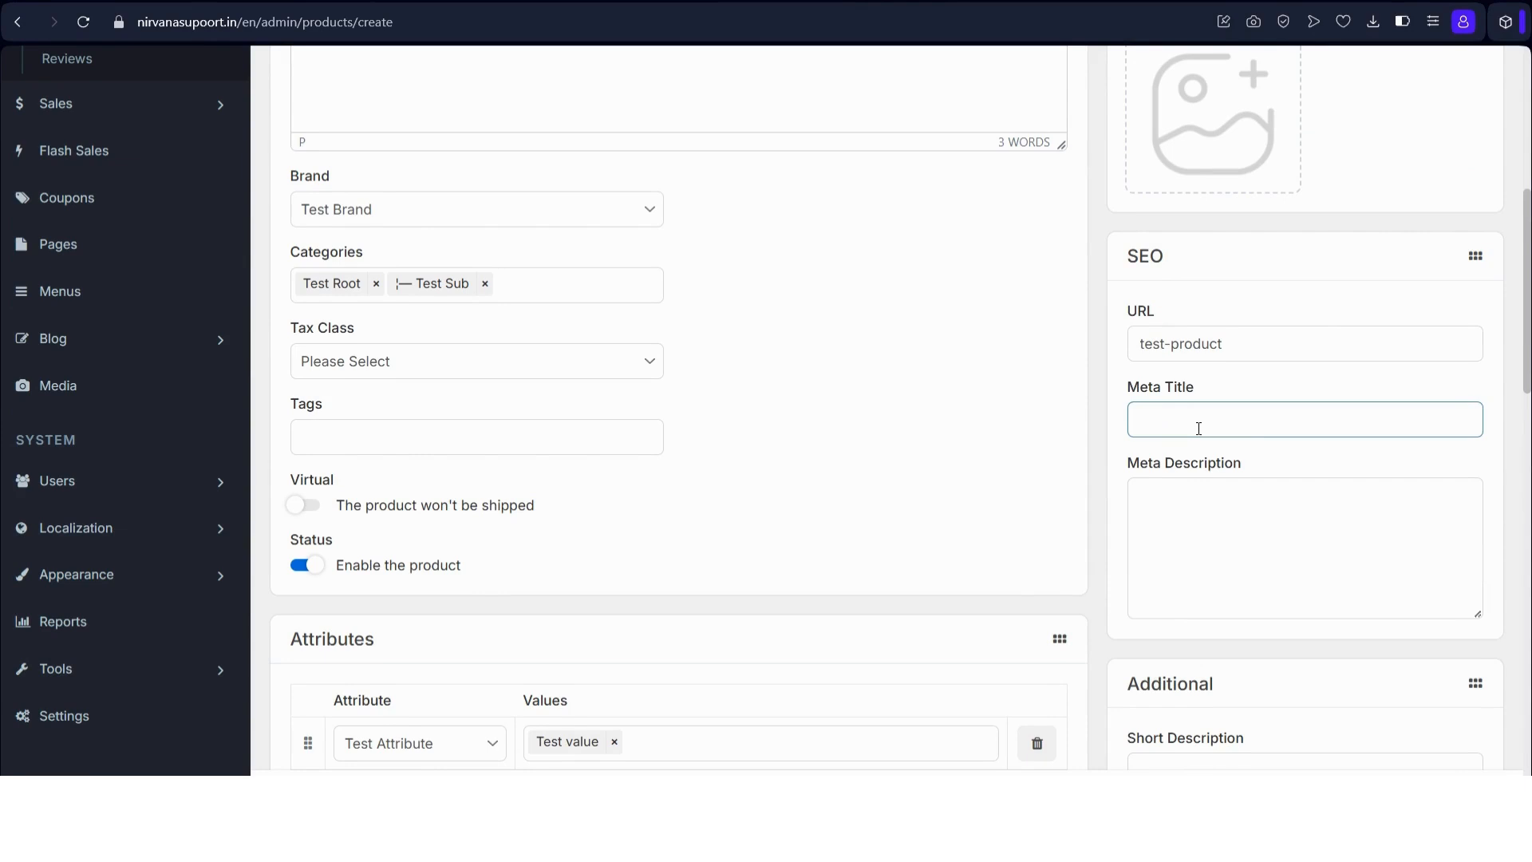
{"action": "type", "text": "test Pr"}
{"action": "key", "text": "BackSpace"}
{"action": "key", "text": "BackSpace"}
{"action": "type", "text": "produc"}
{"action": "left_click", "coordinate": [1206, 521]}
{"action": "type", "text": "T"}
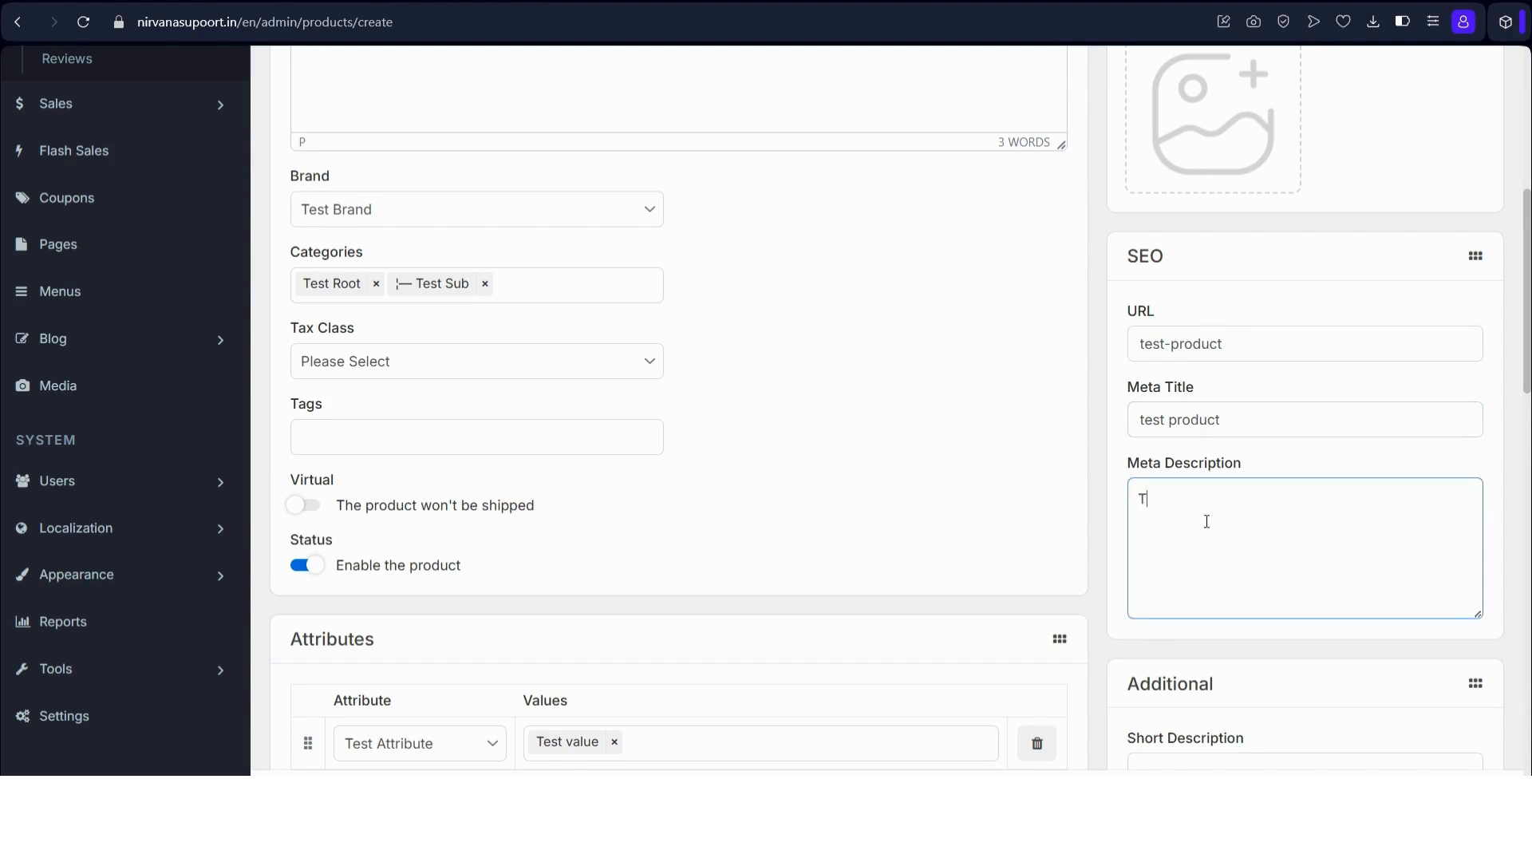
{"action": "type", "text": "est product"}
Enter "Test Product" as the product's short description.
{"action": "scroll", "coordinate": [1207, 521], "scroll_direction": "down", "scroll_amount": 4}
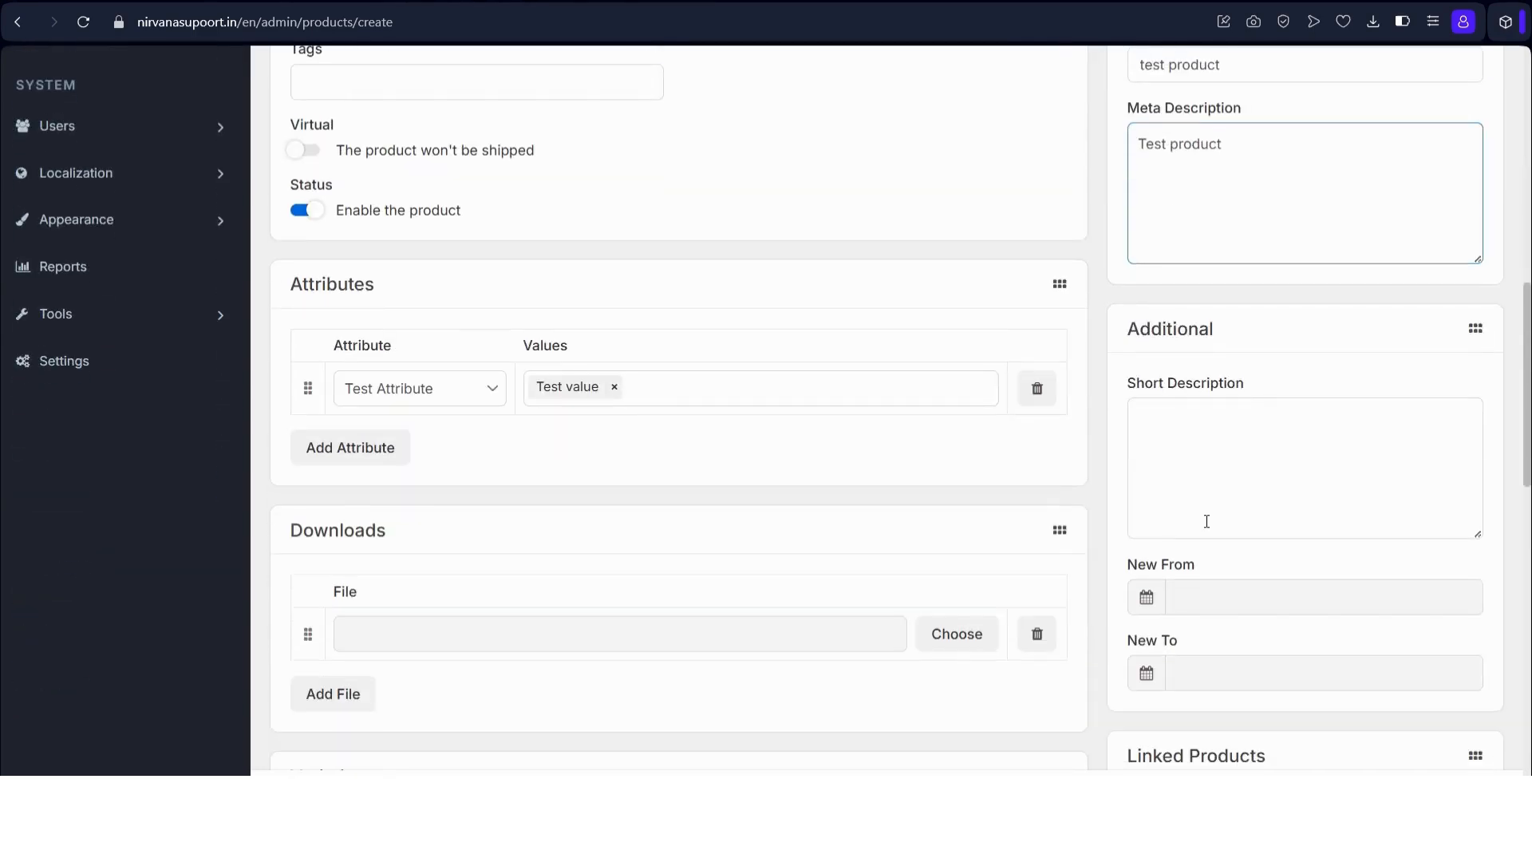
{"action": "left_click", "coordinate": [1206, 521]}
{"action": "type", "text": "Tes"}
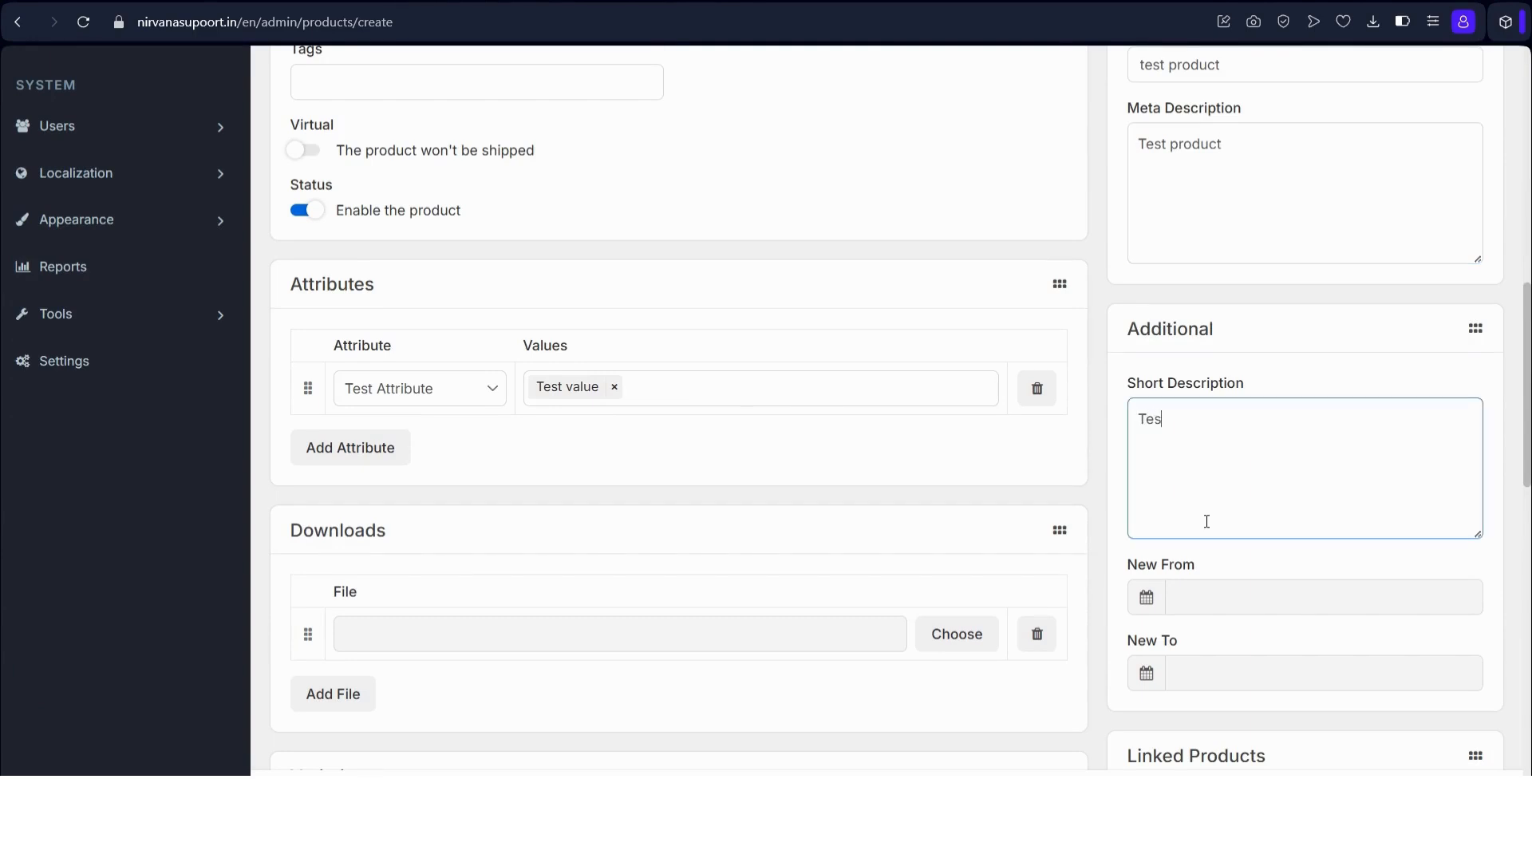
{"action": "type", "text": "t Product"}
Open the file manager for the product's media and search it for "logo".
{"action": "scroll", "coordinate": [1161, 604], "scroll_direction": "down", "scroll_amount": 5}
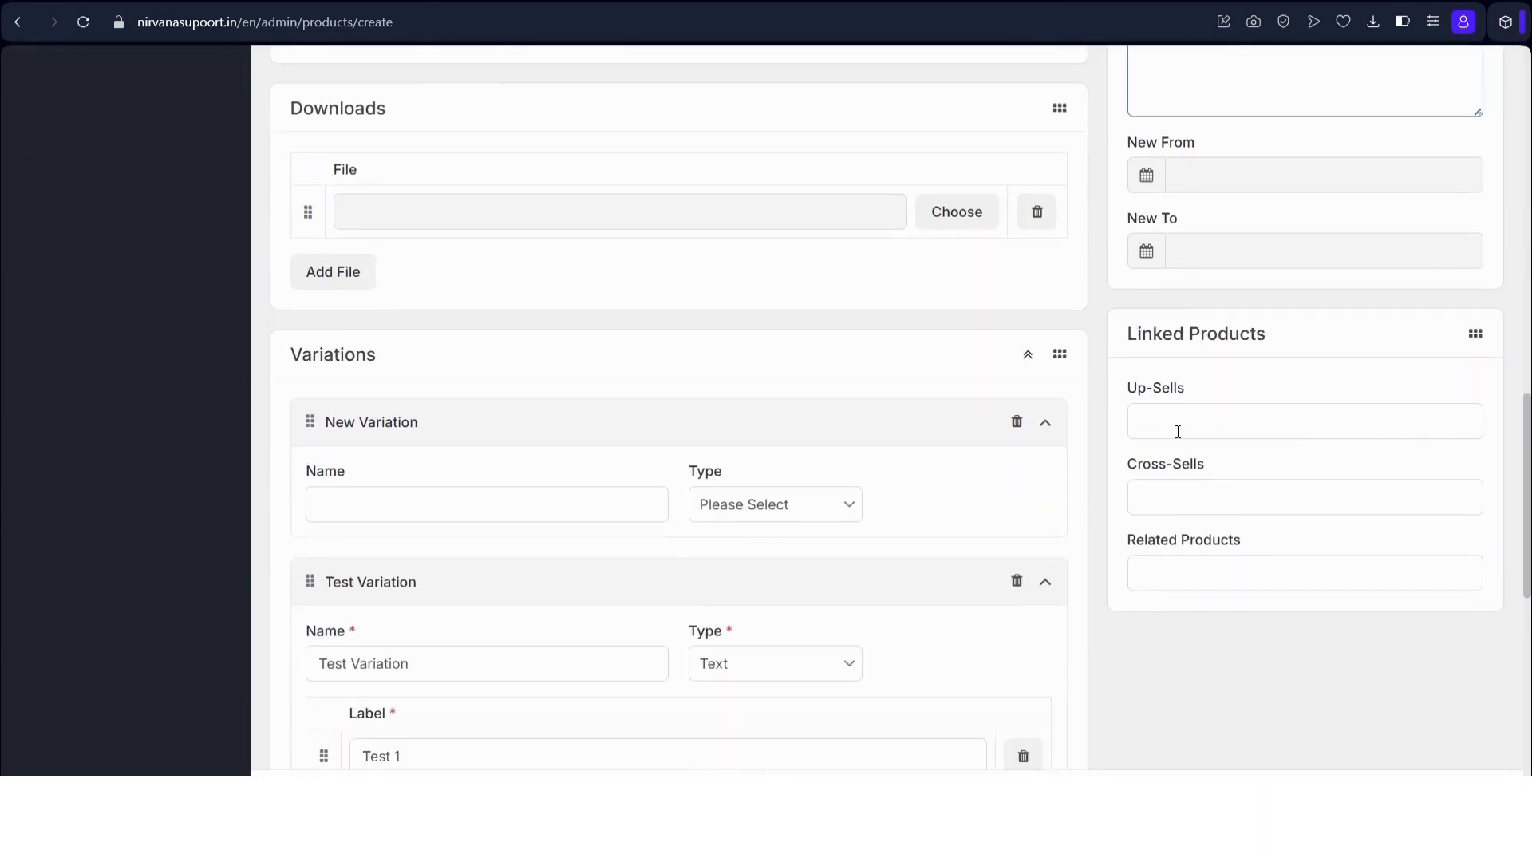
{"action": "scroll", "coordinate": [1178, 432], "scroll_direction": "down", "scroll_amount": 10}
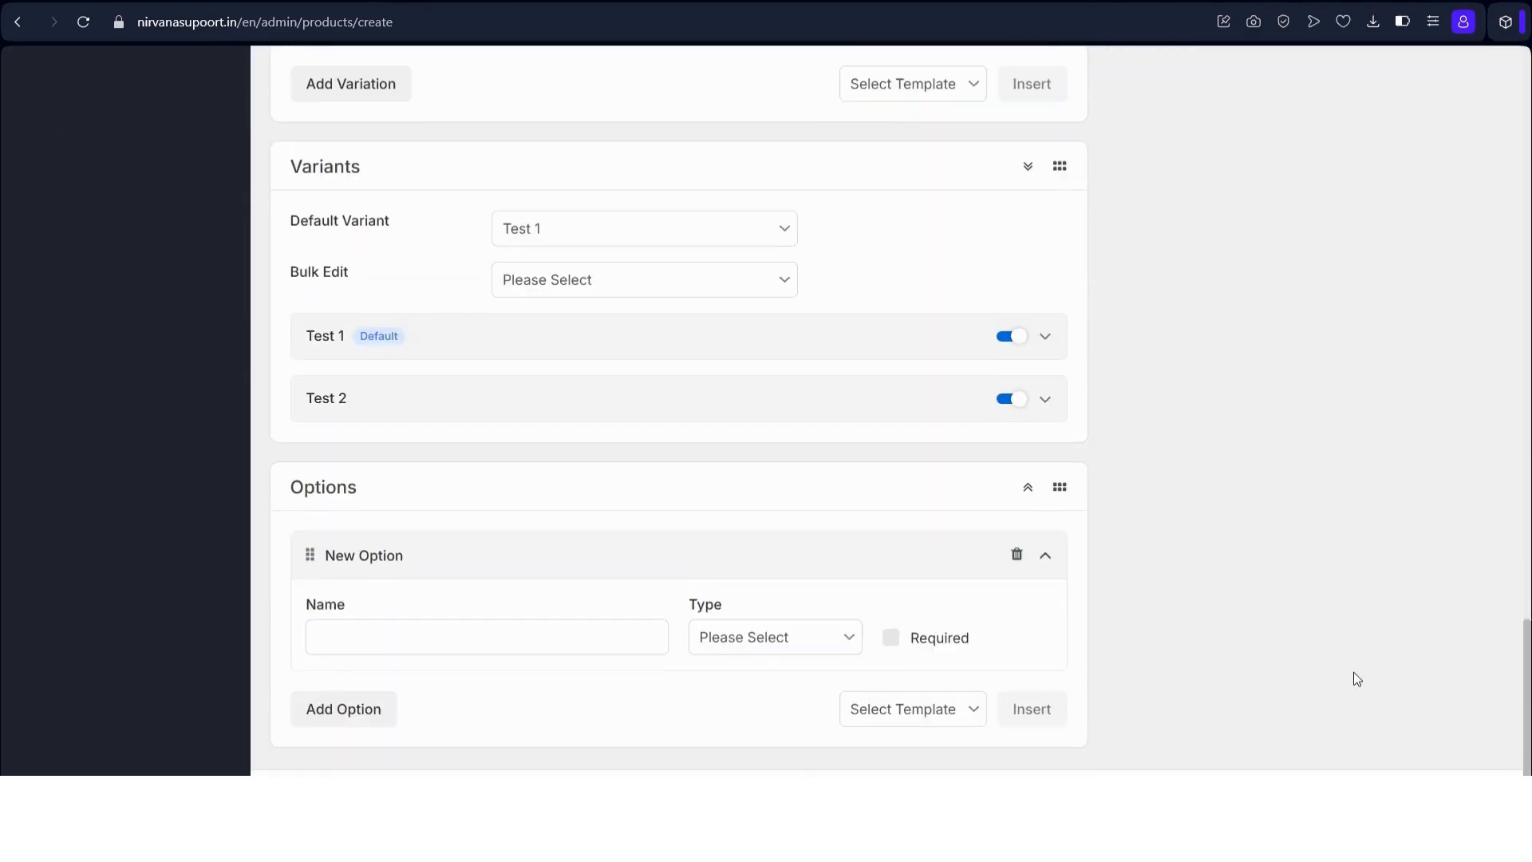
{"action": "scroll", "coordinate": [1398, 648], "scroll_direction": "up", "scroll_amount": 15}
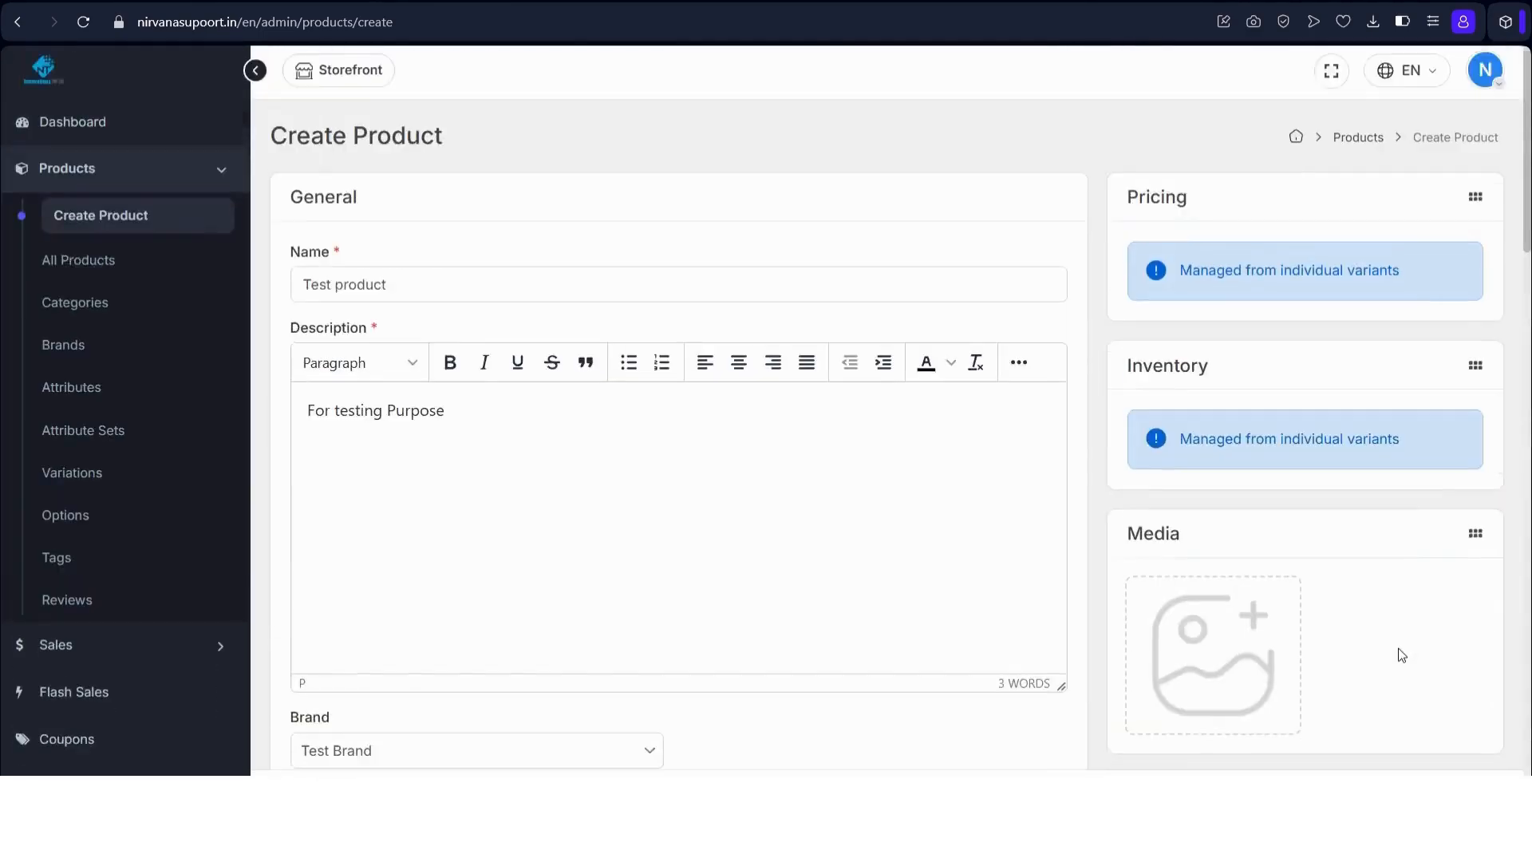
{"action": "scroll", "coordinate": [1398, 648], "scroll_direction": "down", "scroll_amount": 2}
{"action": "left_click", "coordinate": [1290, 541]}
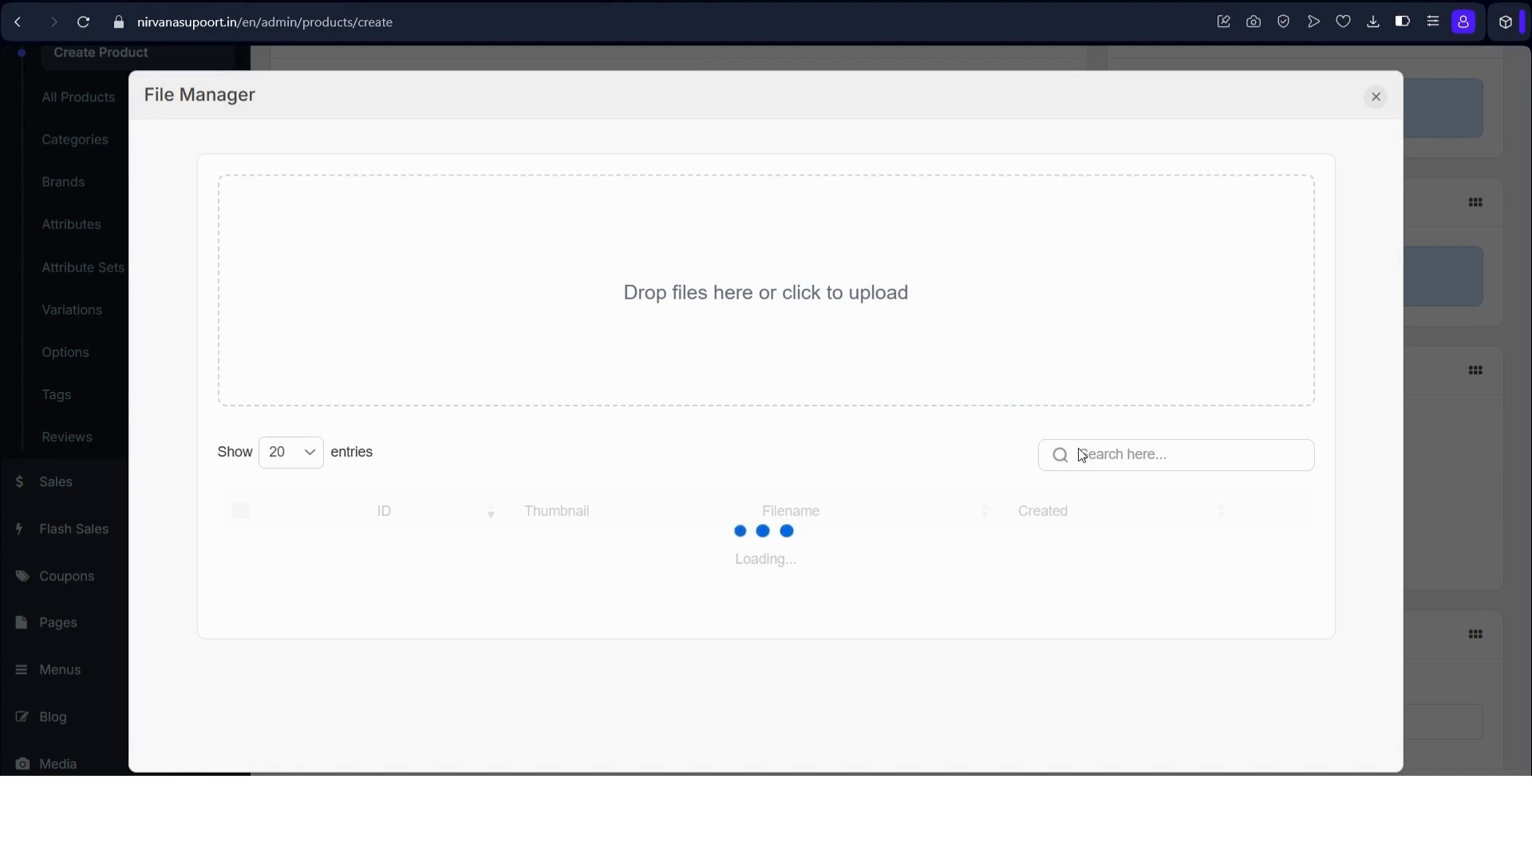
{"action": "left_click", "coordinate": [1101, 454]}
{"action": "type", "text": "lof"}
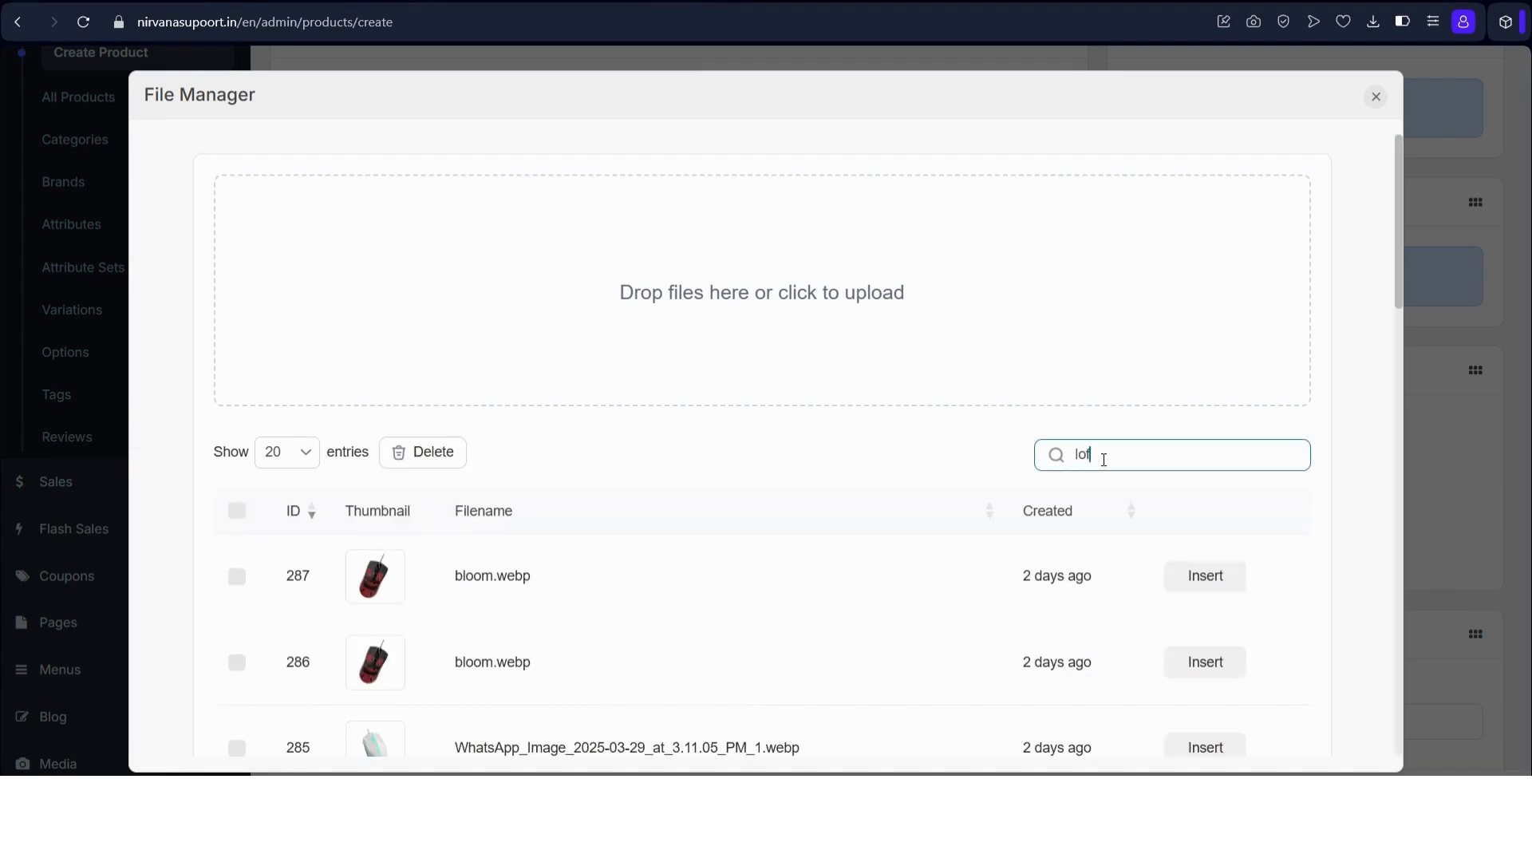
{"action": "key", "text": "BackSpace"}
{"action": "type", "text": "go"}
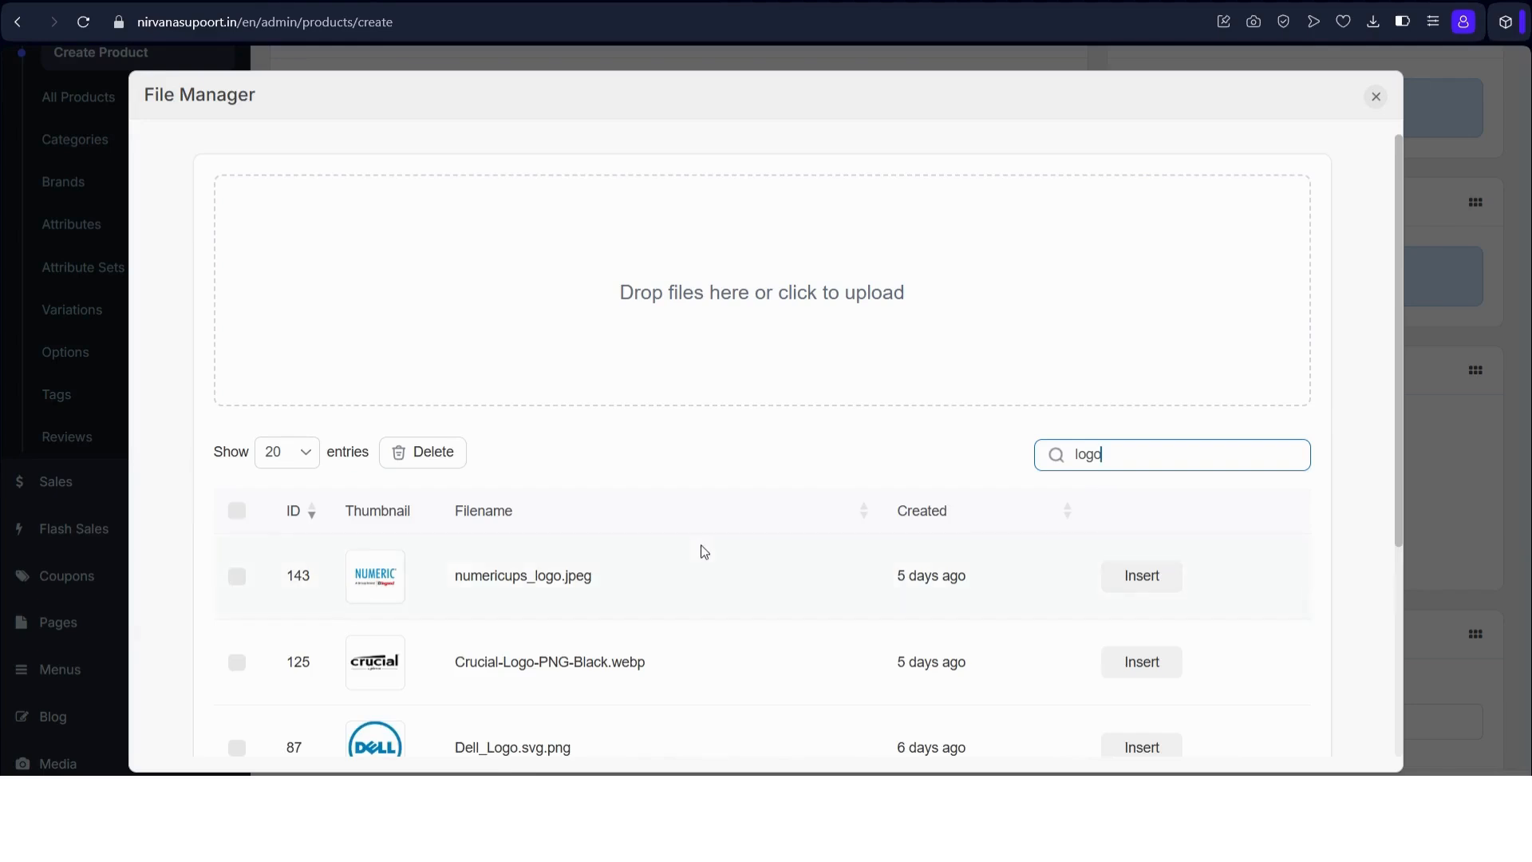
Insert Logo.png as the product's media image and close the file manager.
{"action": "scroll", "coordinate": [704, 552], "scroll_direction": "down", "scroll_amount": 4}
{"action": "left_click", "coordinate": [1112, 609]}
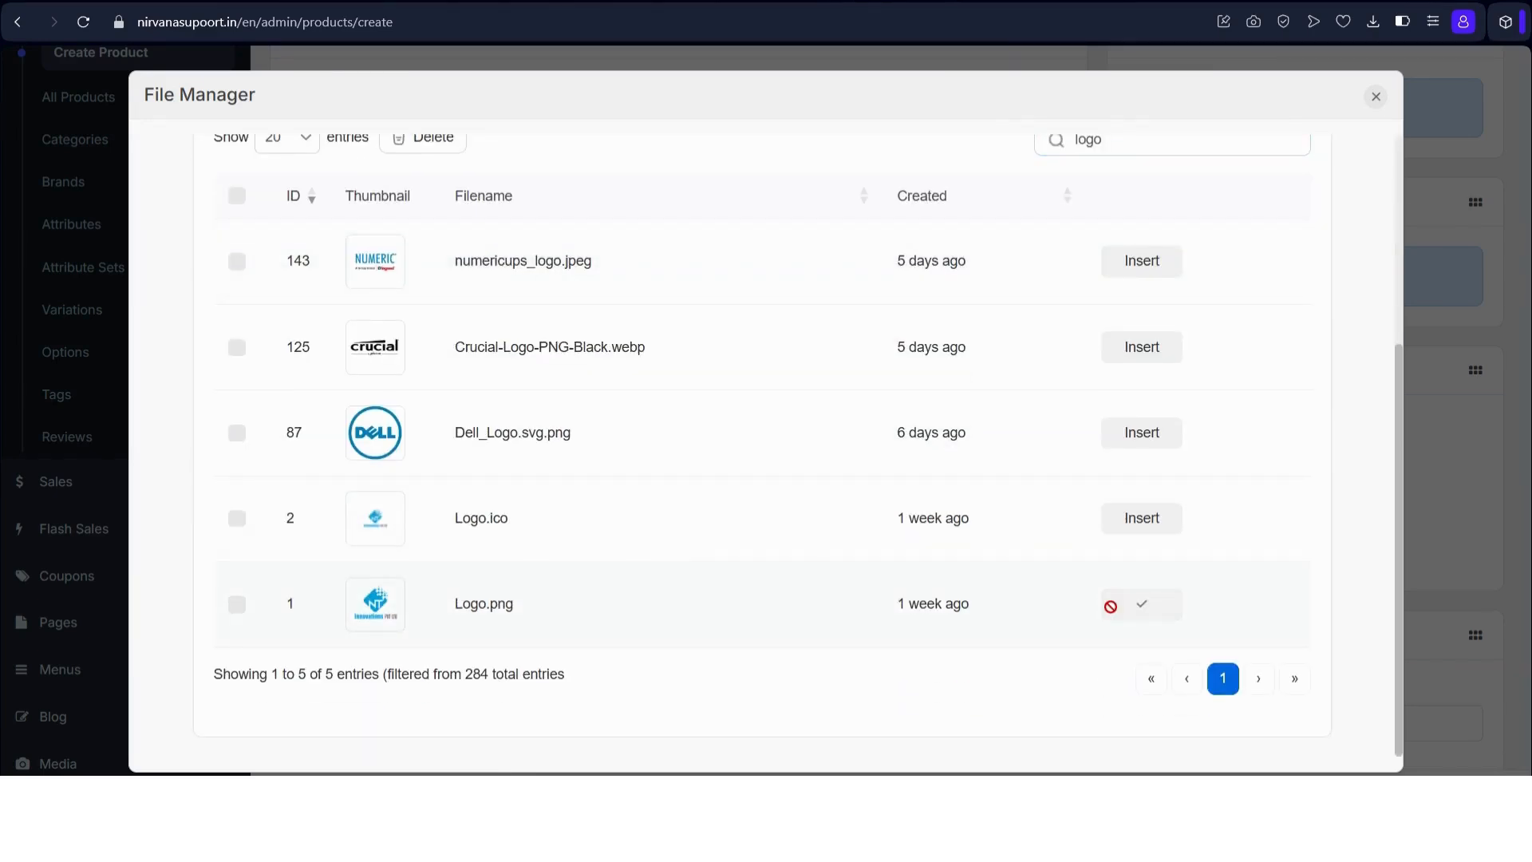
{"action": "left_click", "coordinate": [1476, 555]}
{"action": "scroll", "coordinate": [1201, 558], "scroll_direction": "down", "scroll_amount": 2}
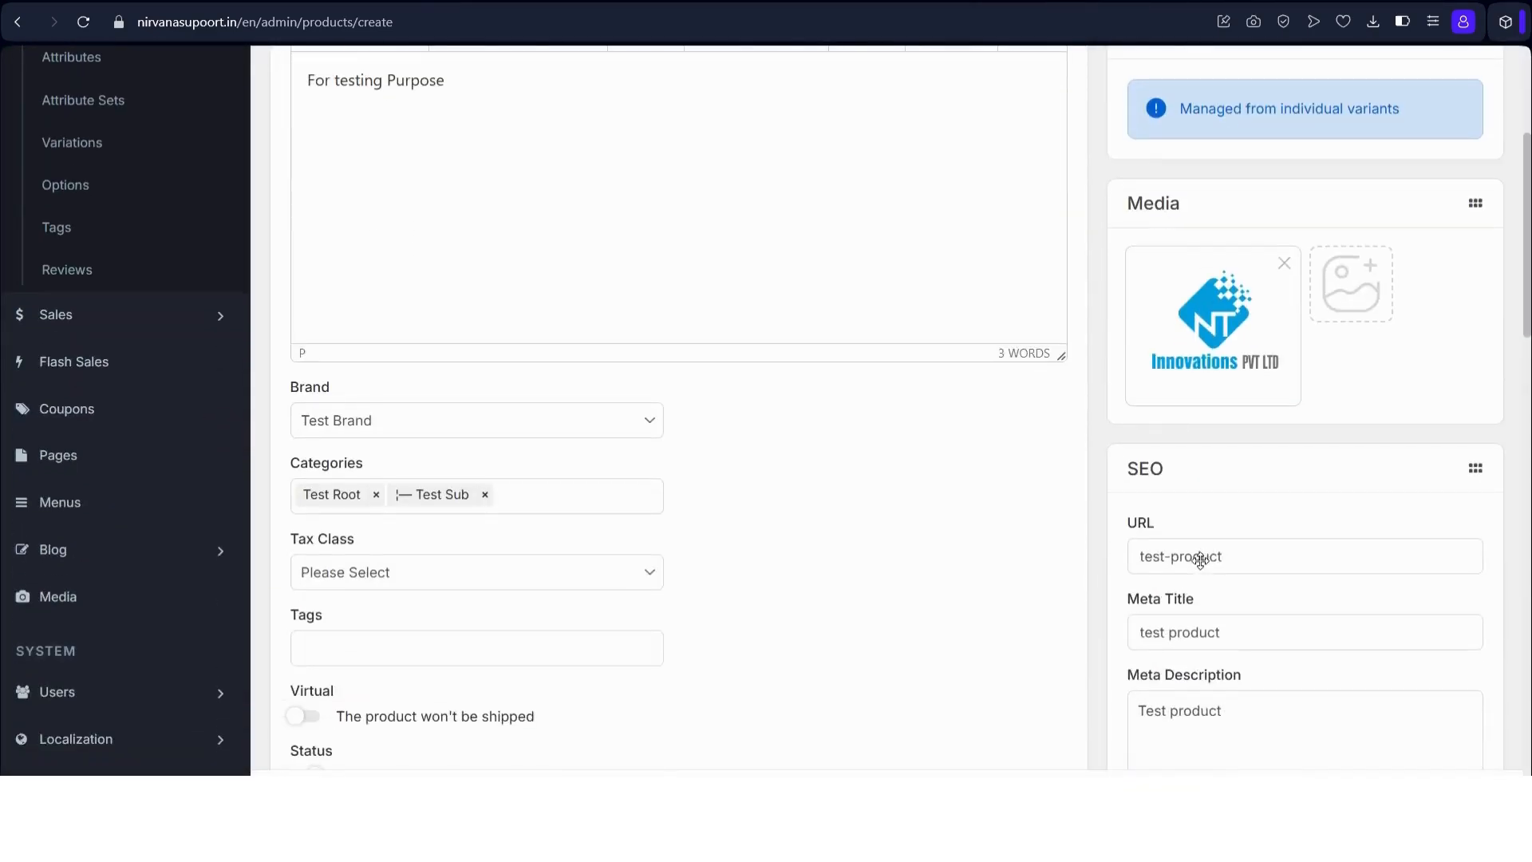
{"action": "scroll", "coordinate": [1201, 561], "scroll_direction": "up", "scroll_amount": 4}
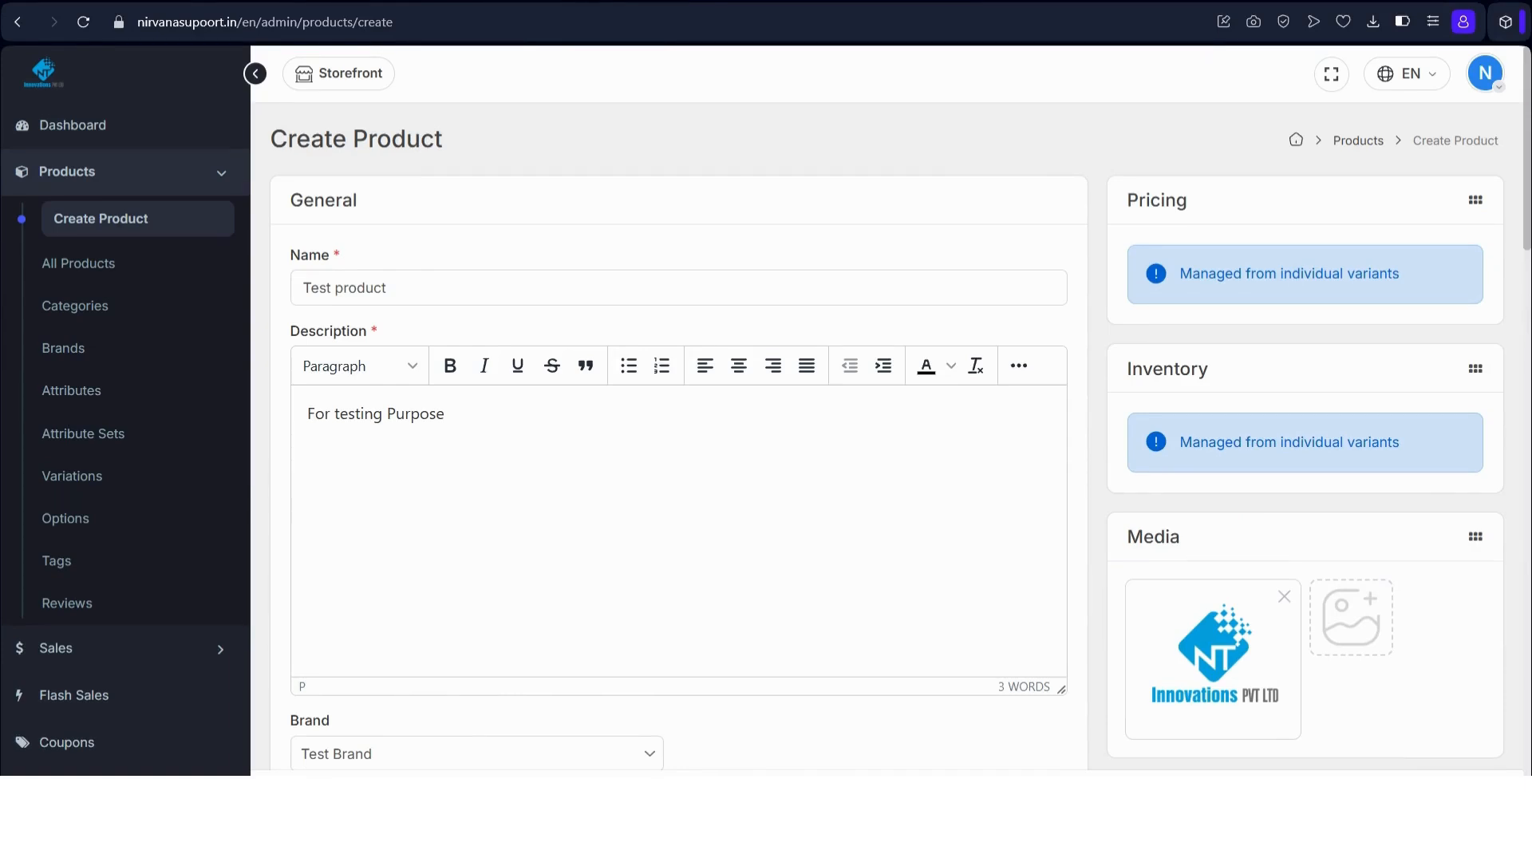